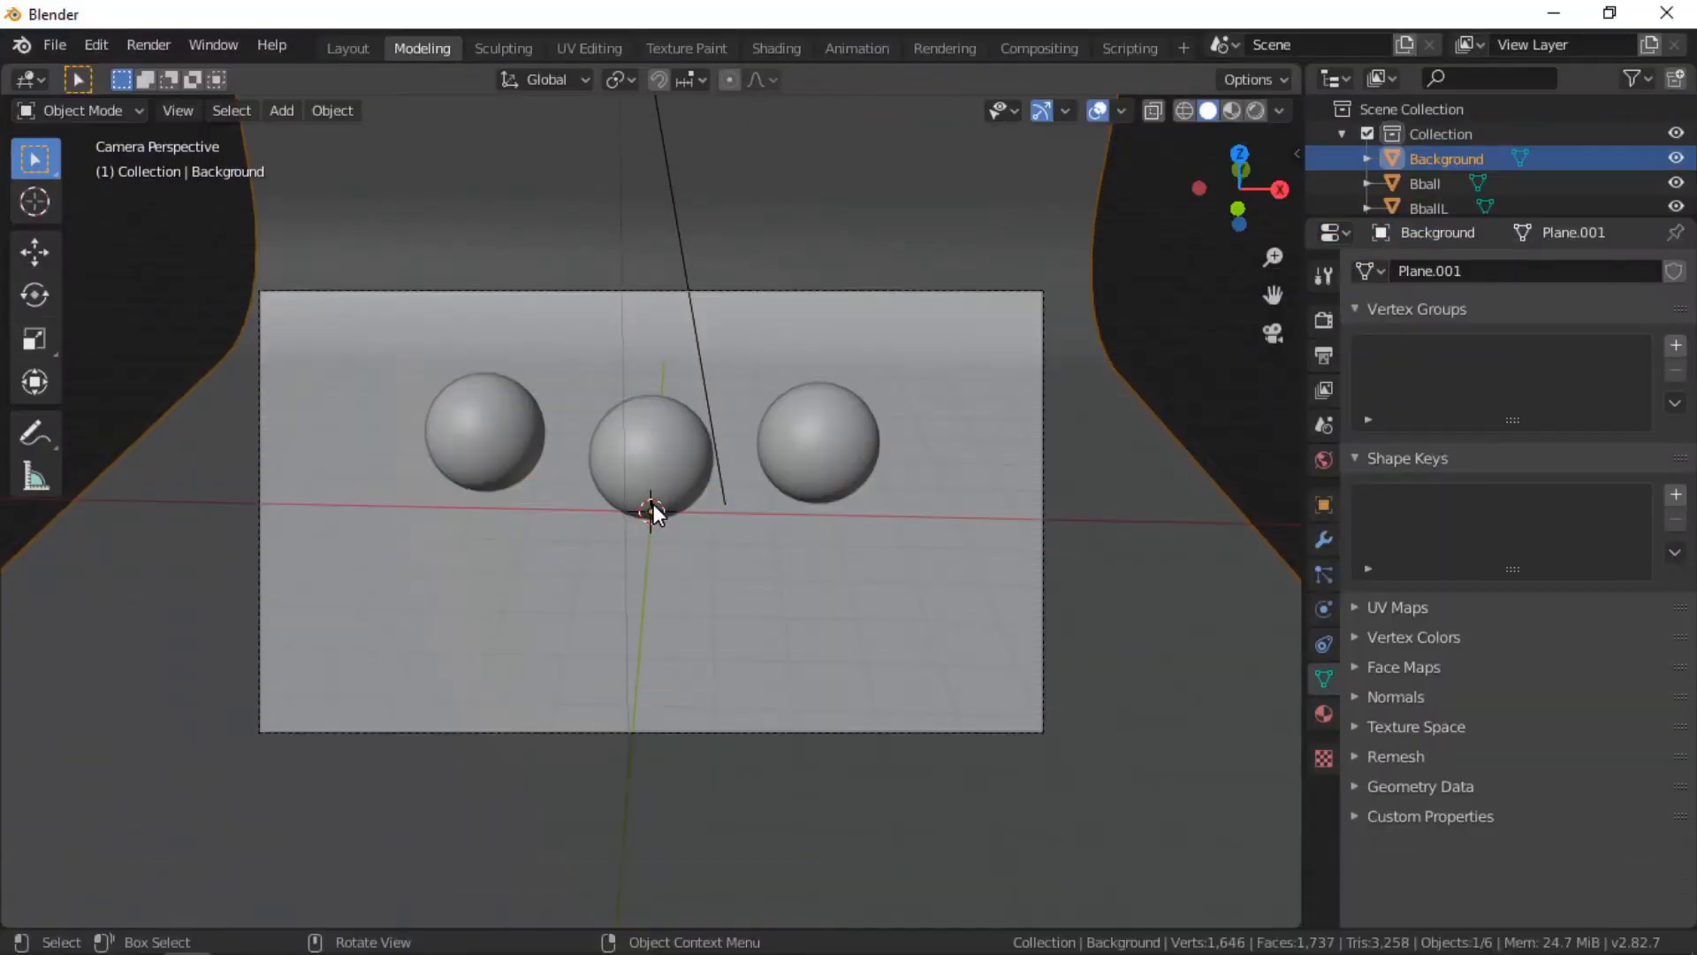
Step: Switch the viewport to rendered shading, then select and delete the sun light
left_click(1252, 110)
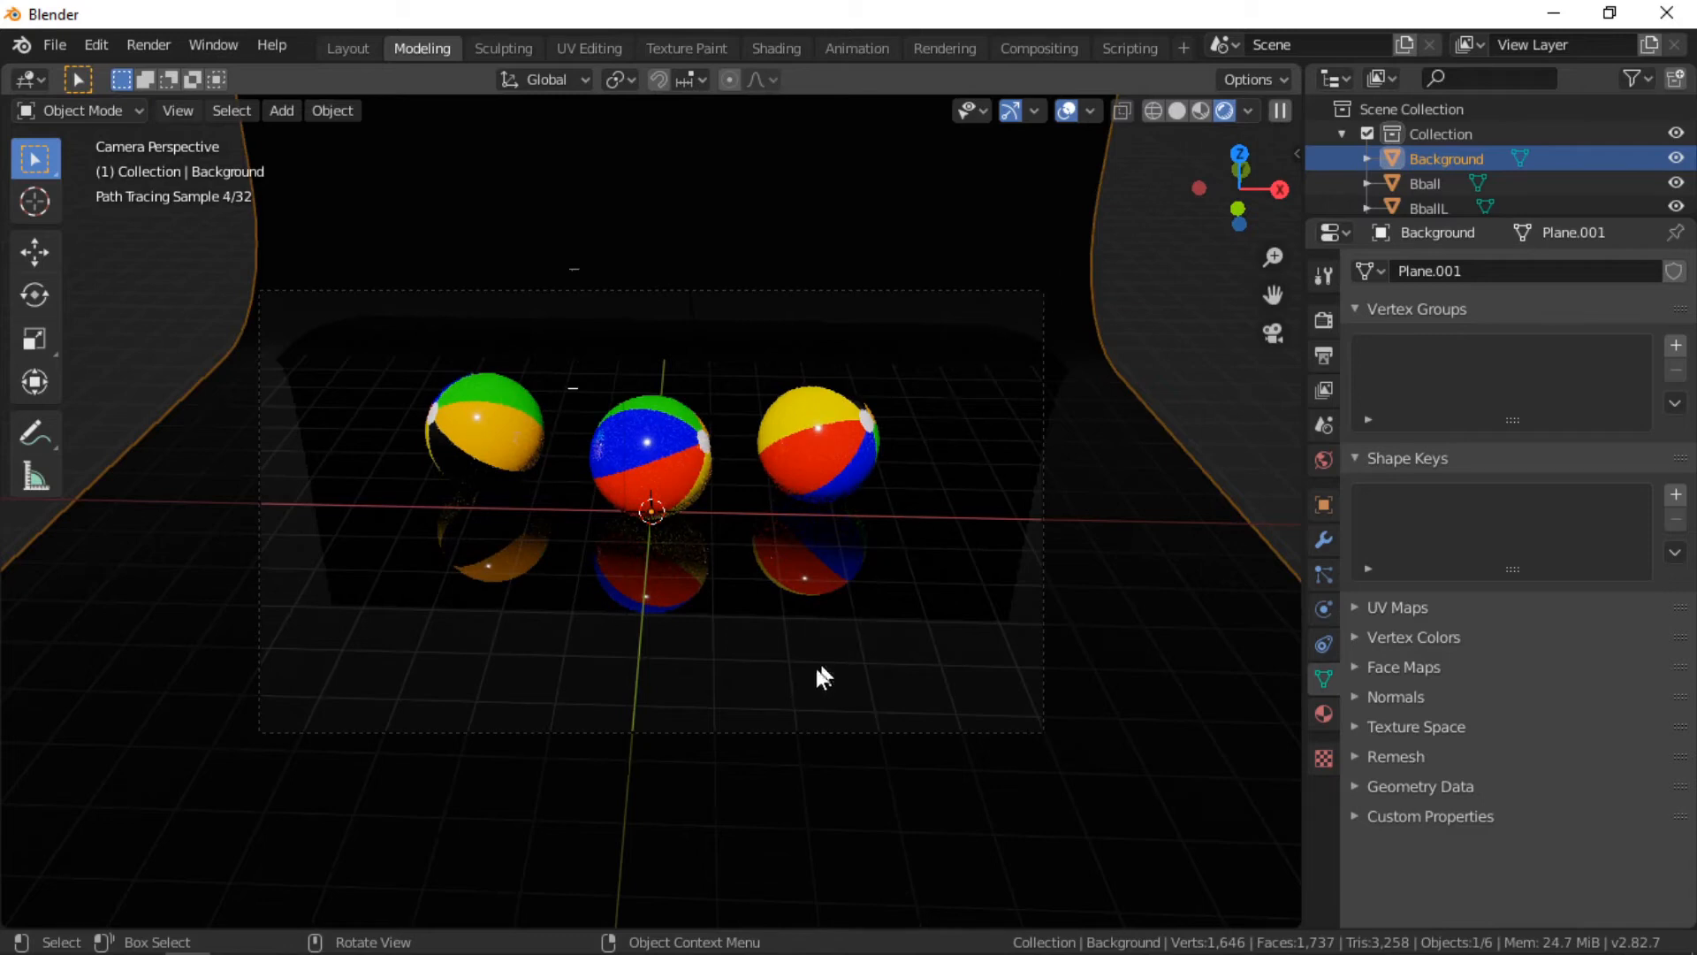
middle_click_drag(662, 724, 916, 636)
scroll(910, 502, "down", 3)
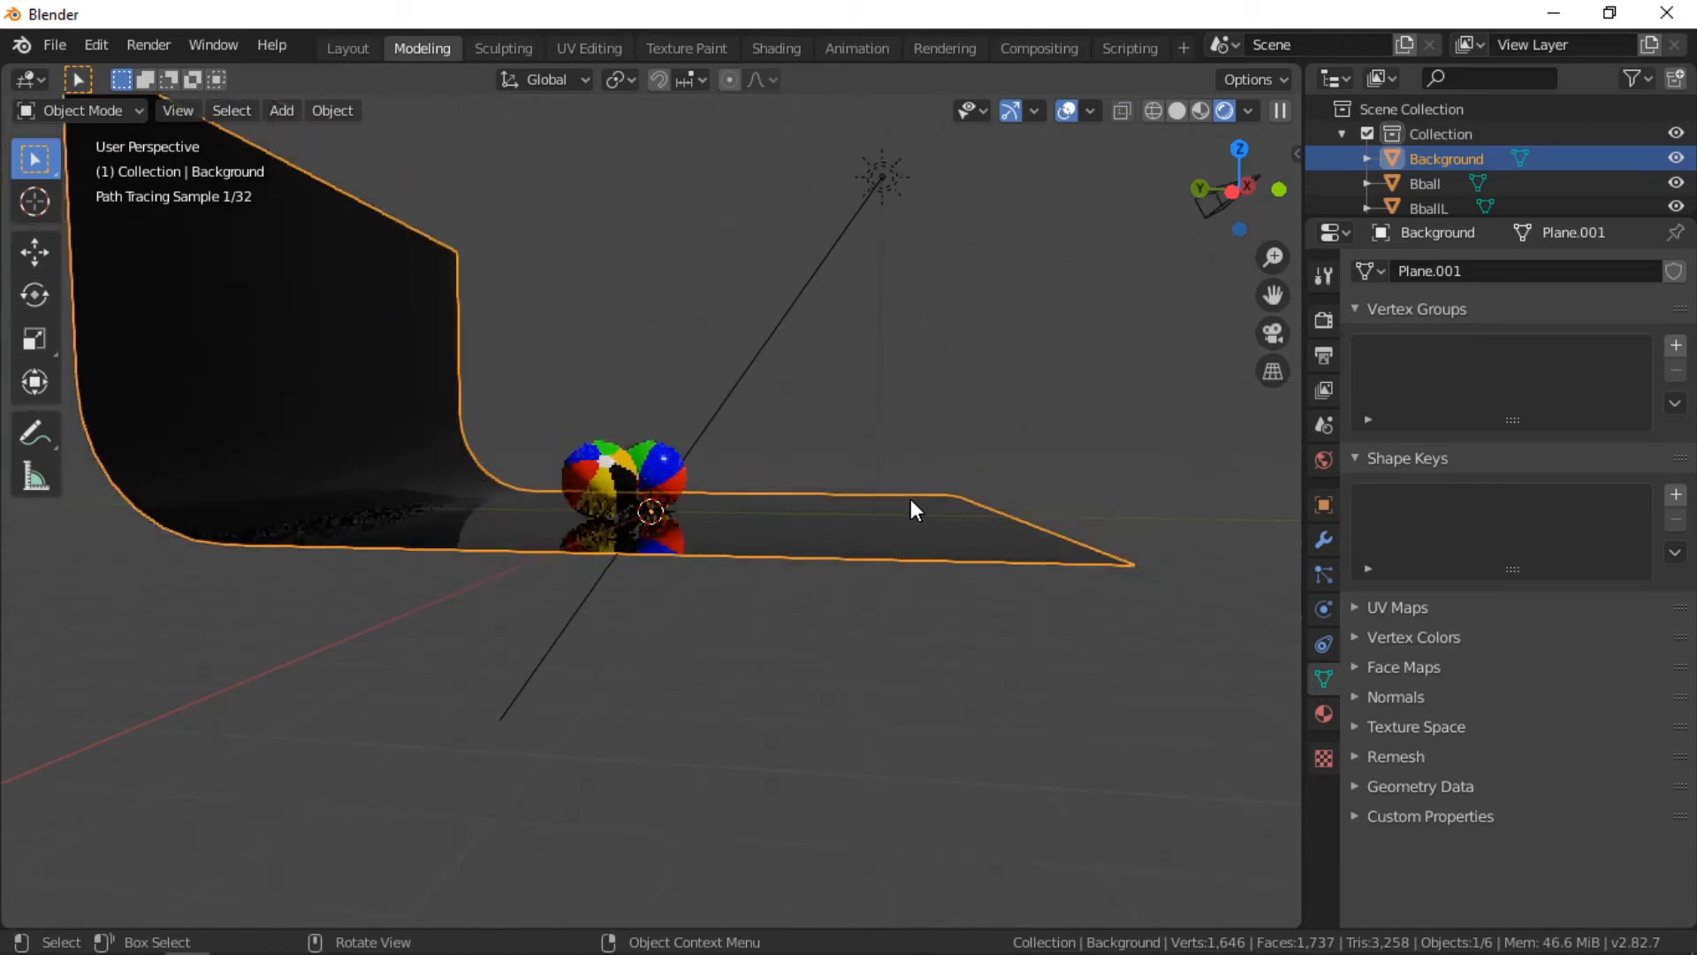
mouse_move(910, 502)
middle_mouse_down()
mouse_move(844, 642)
mouse_move(868, 616)
middle_mouse_up()
left_click(866, 327)
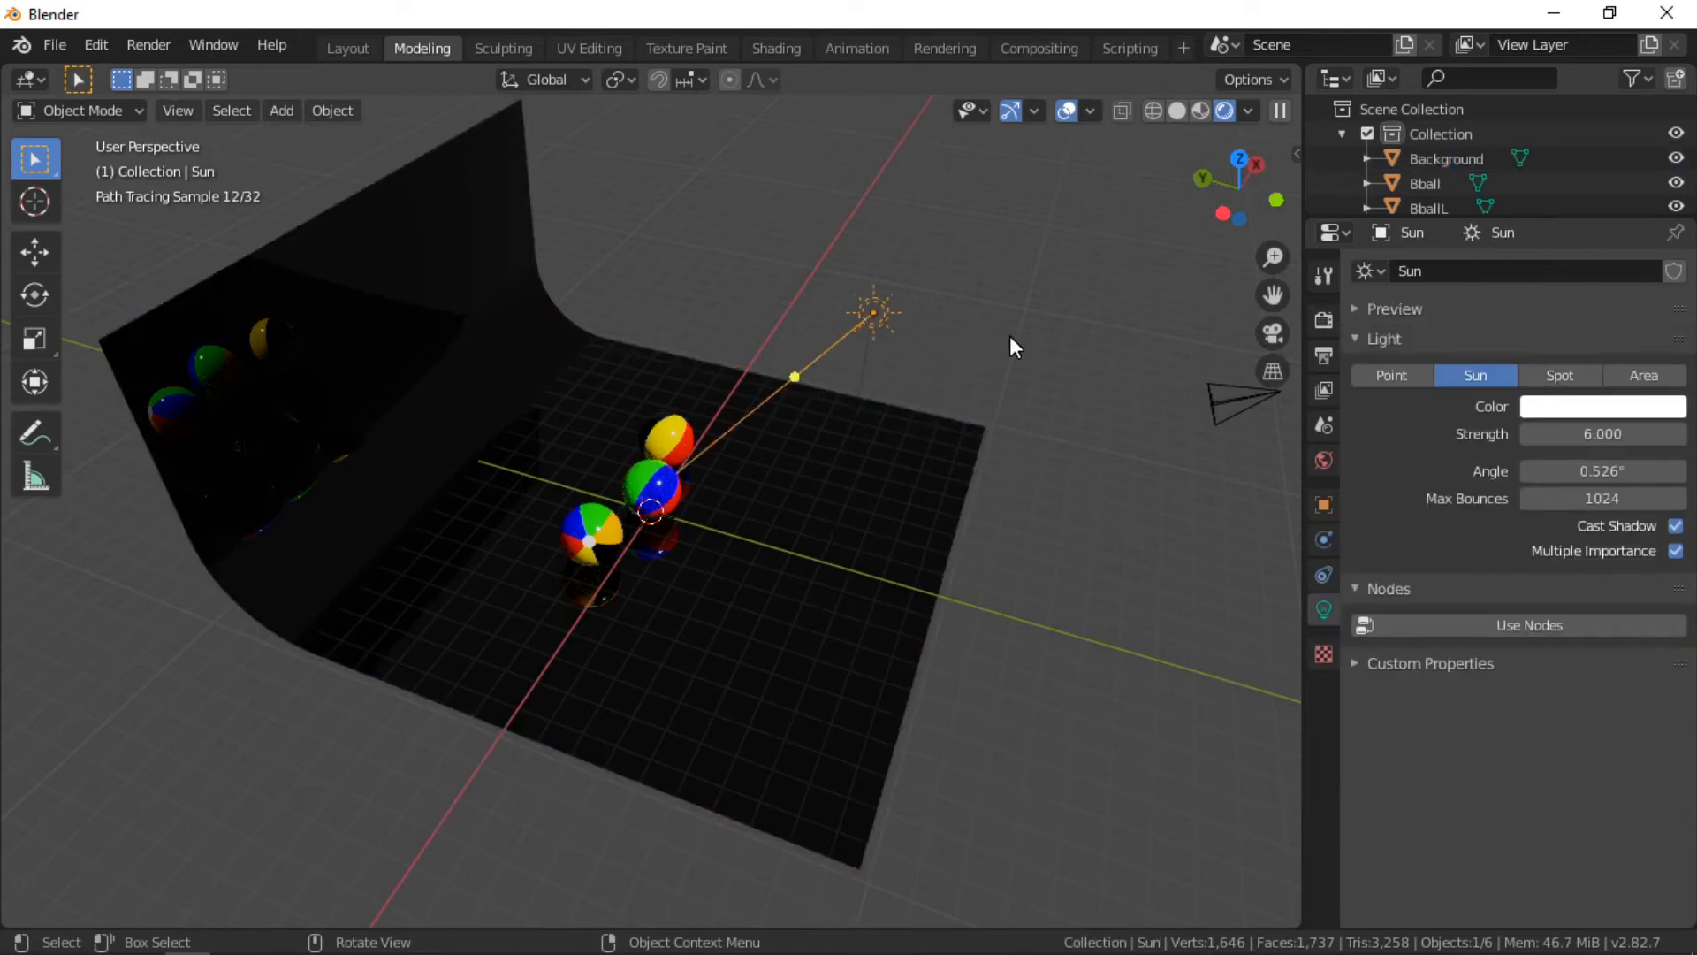
key("x")
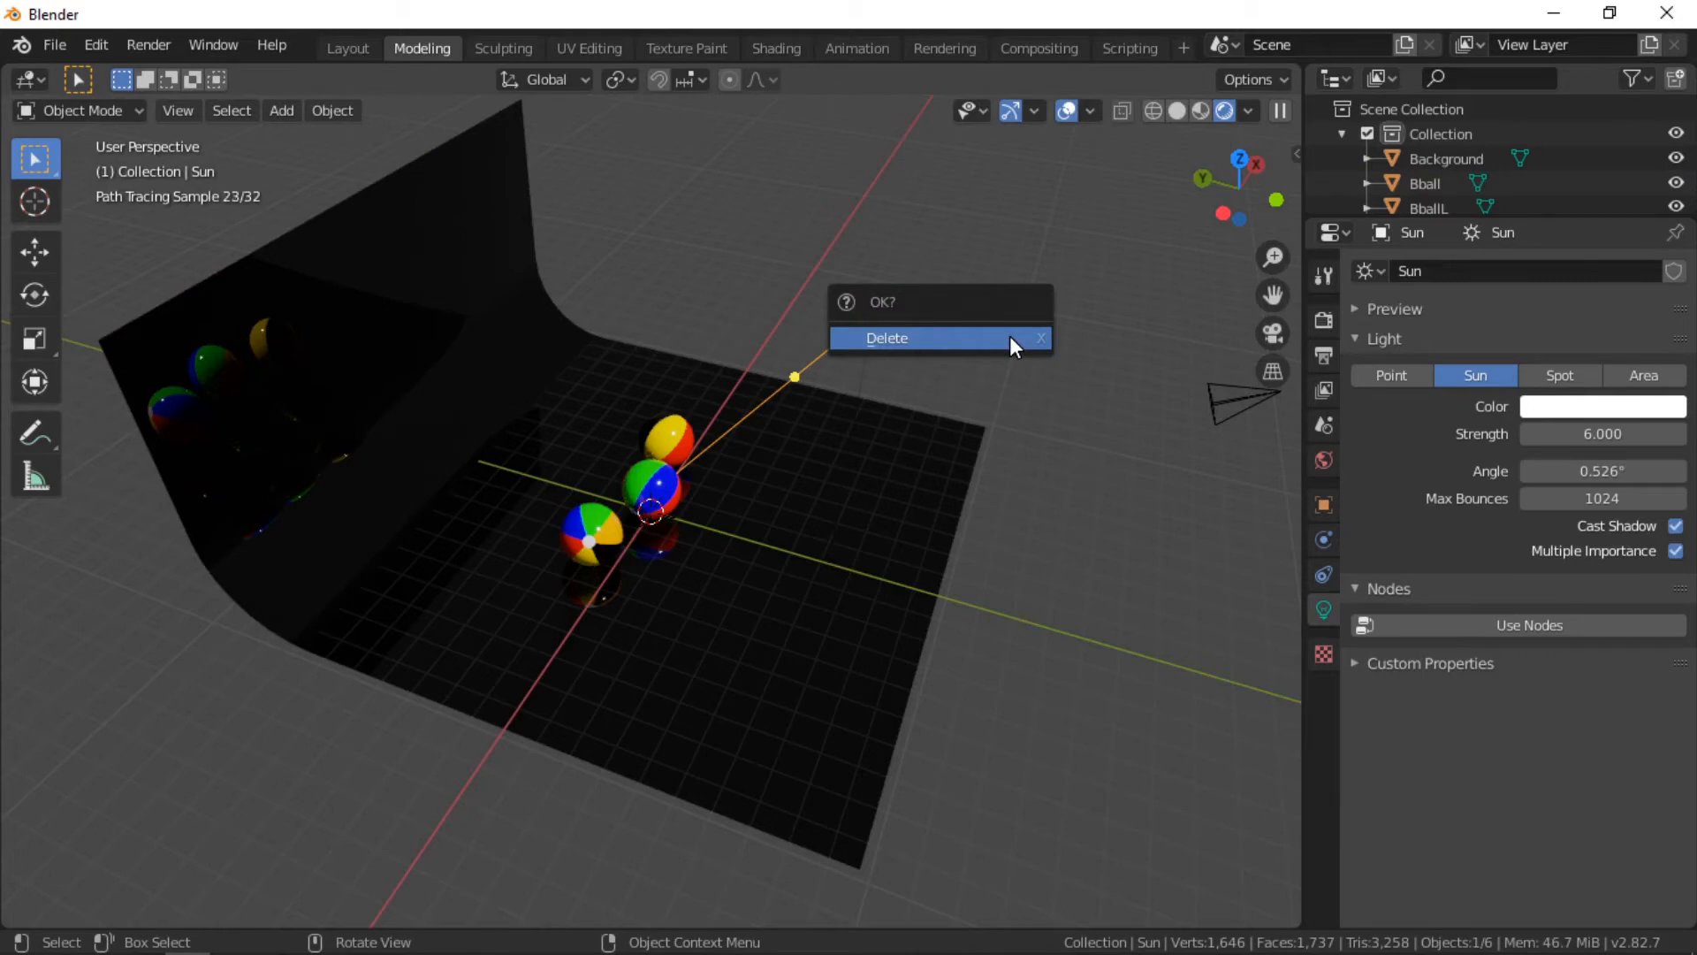
left_click(1010, 337)
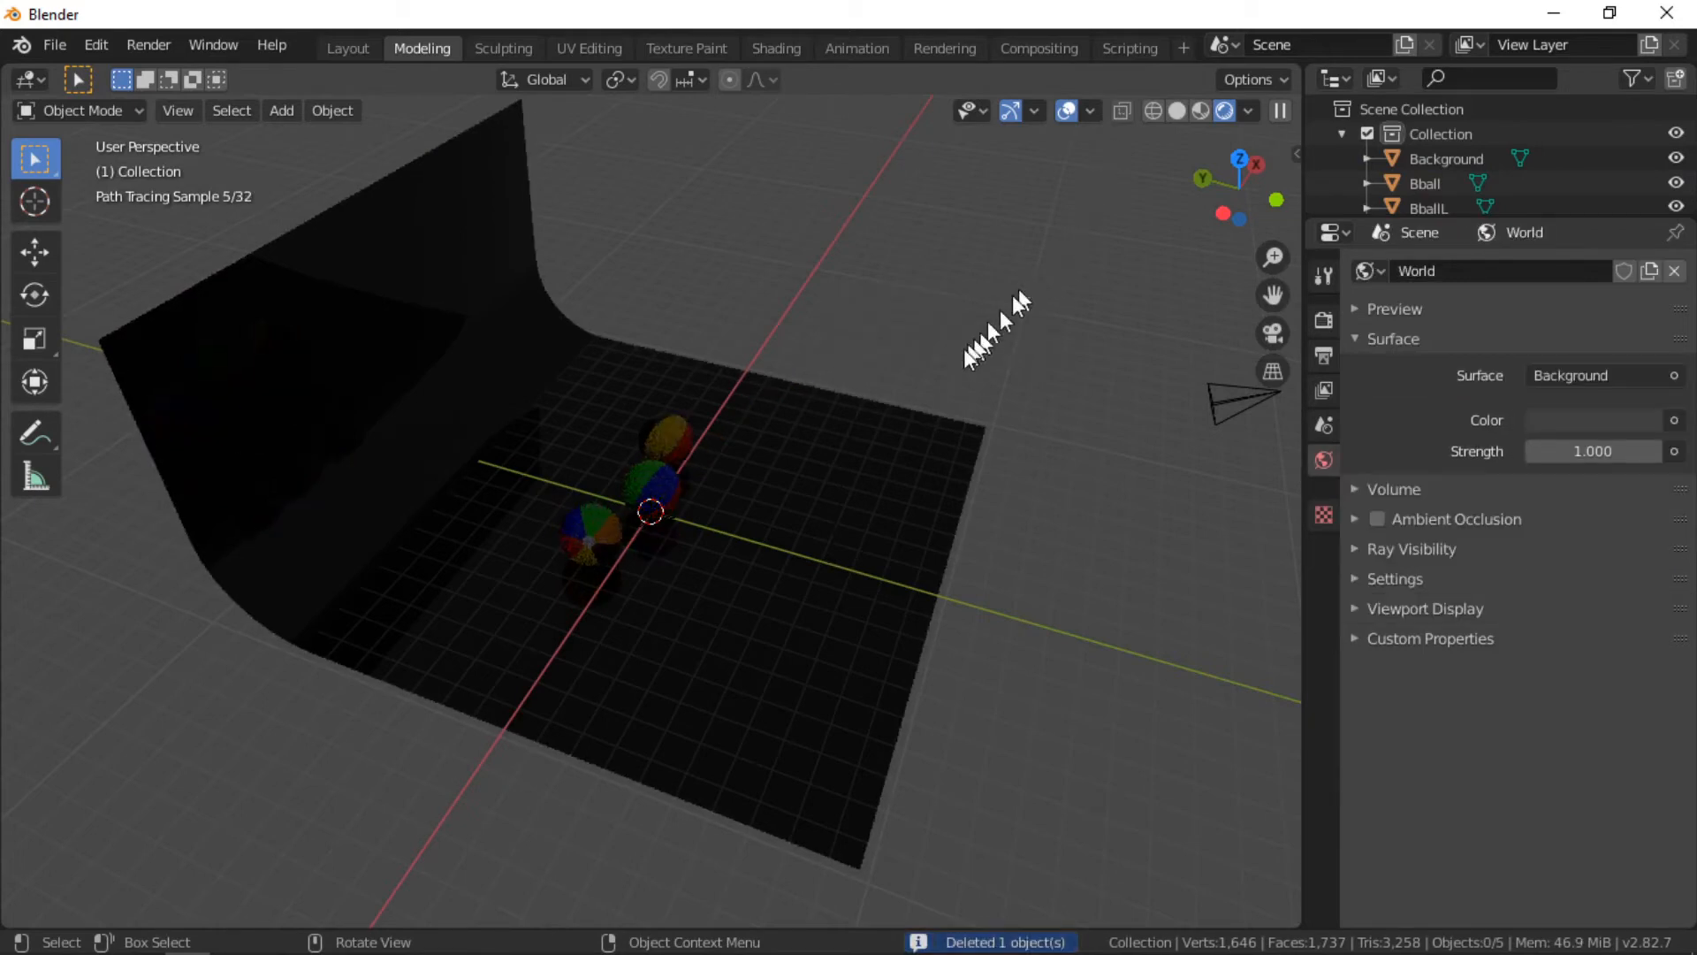
Step: Set the world background color input to an Environment Texture
middle_click_drag(947, 362, 713, 322)
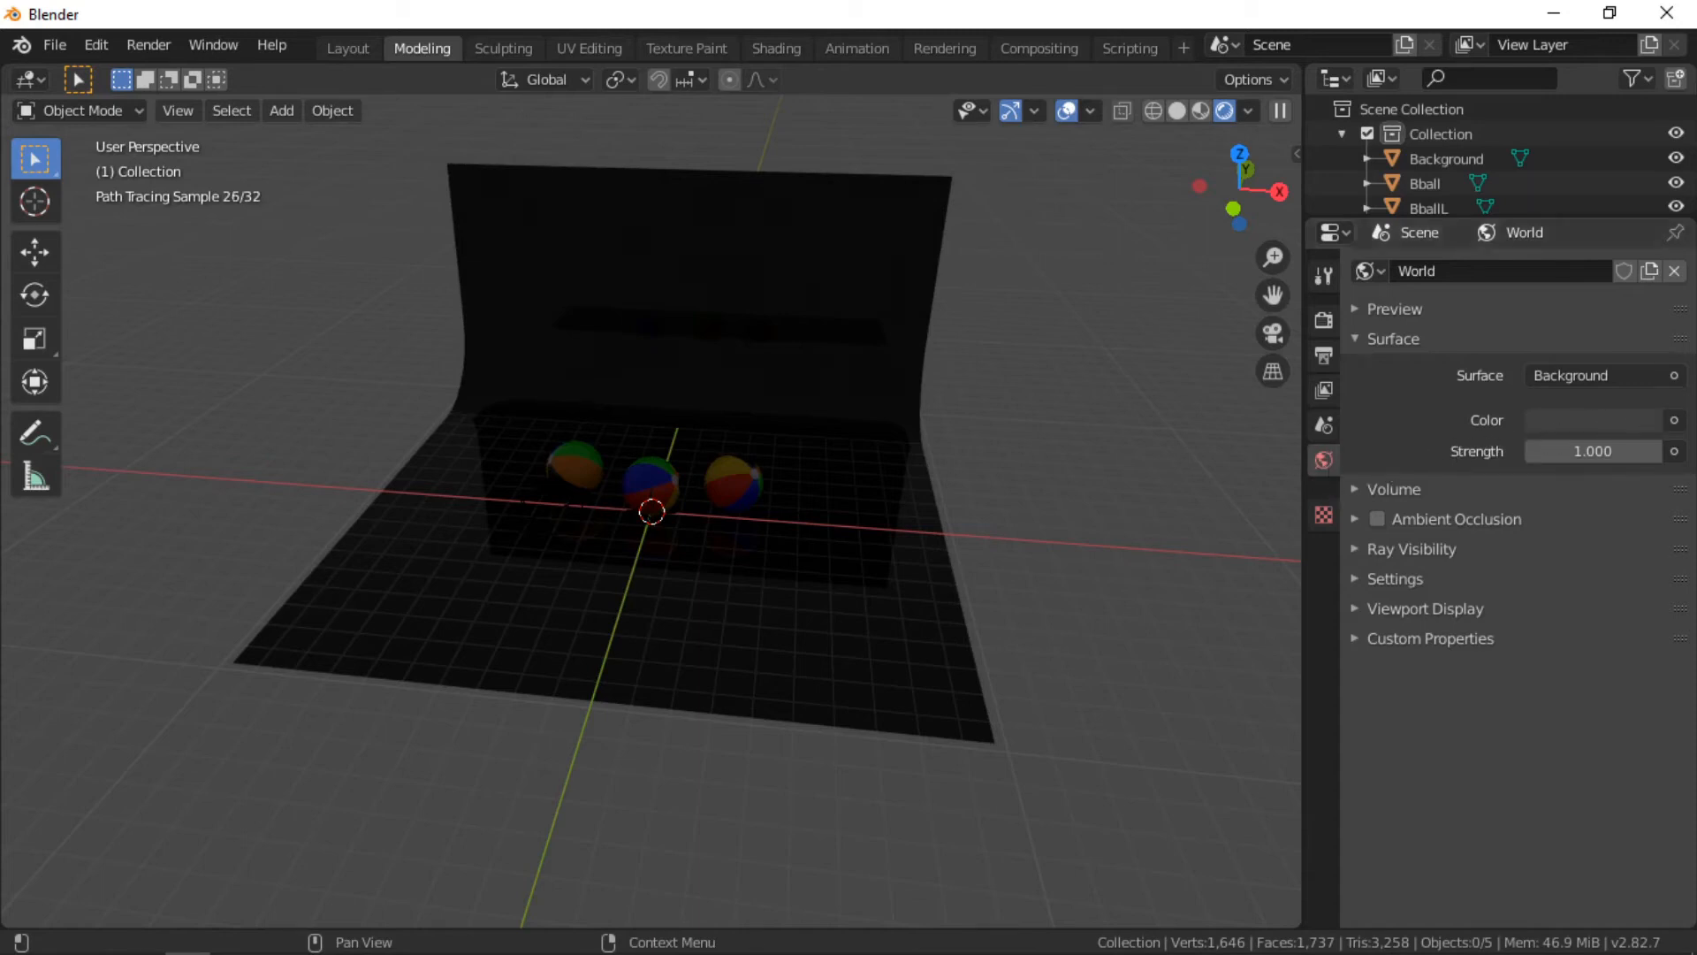
left_click(1674, 421)
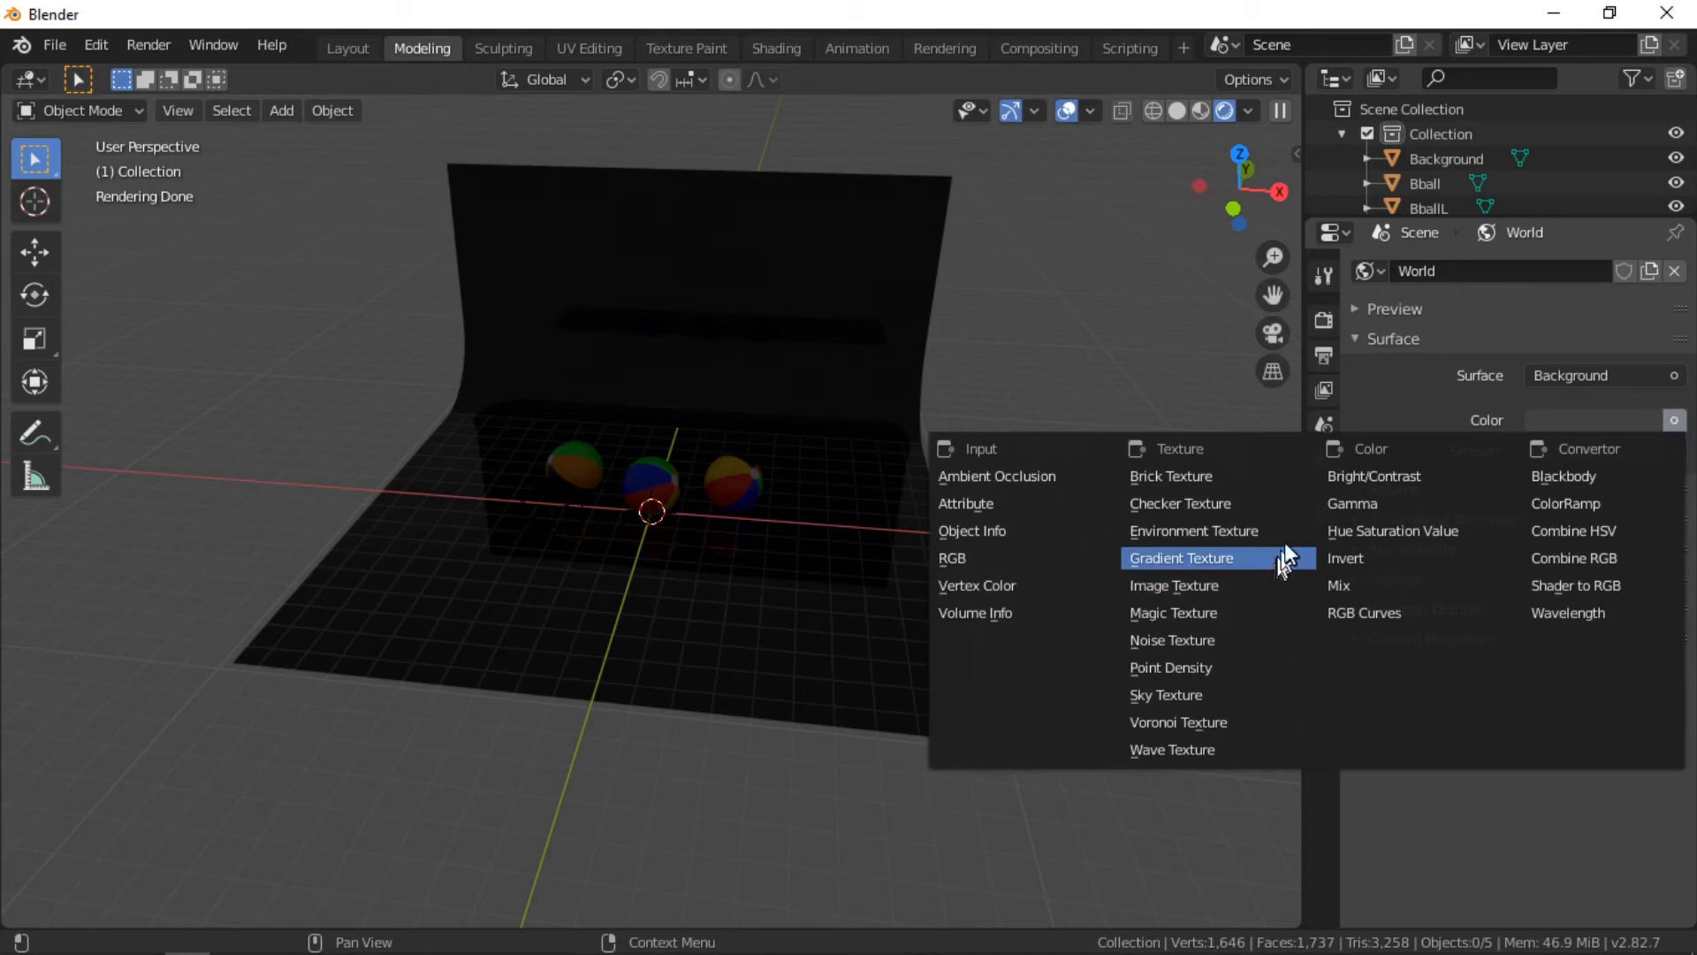
left_click(1212, 531)
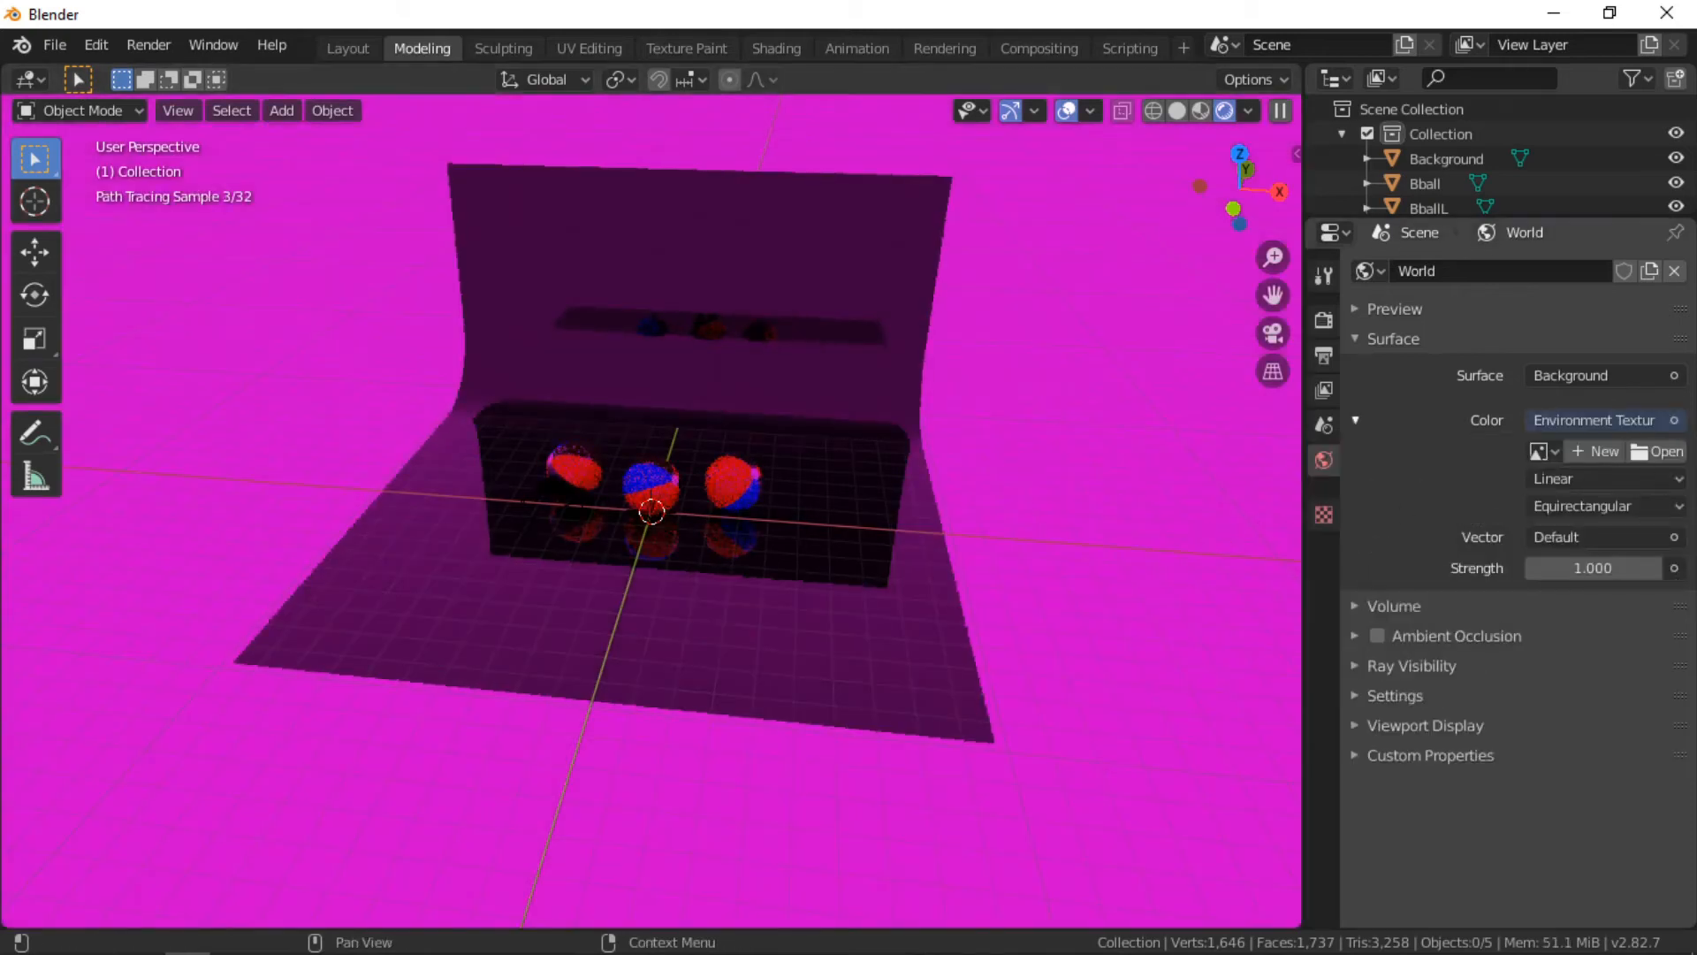
Step: Open the HDRI image spiaggia_di_mondello_1k.hdr from the hdr folder into the environment texture
left_click(1631, 451)
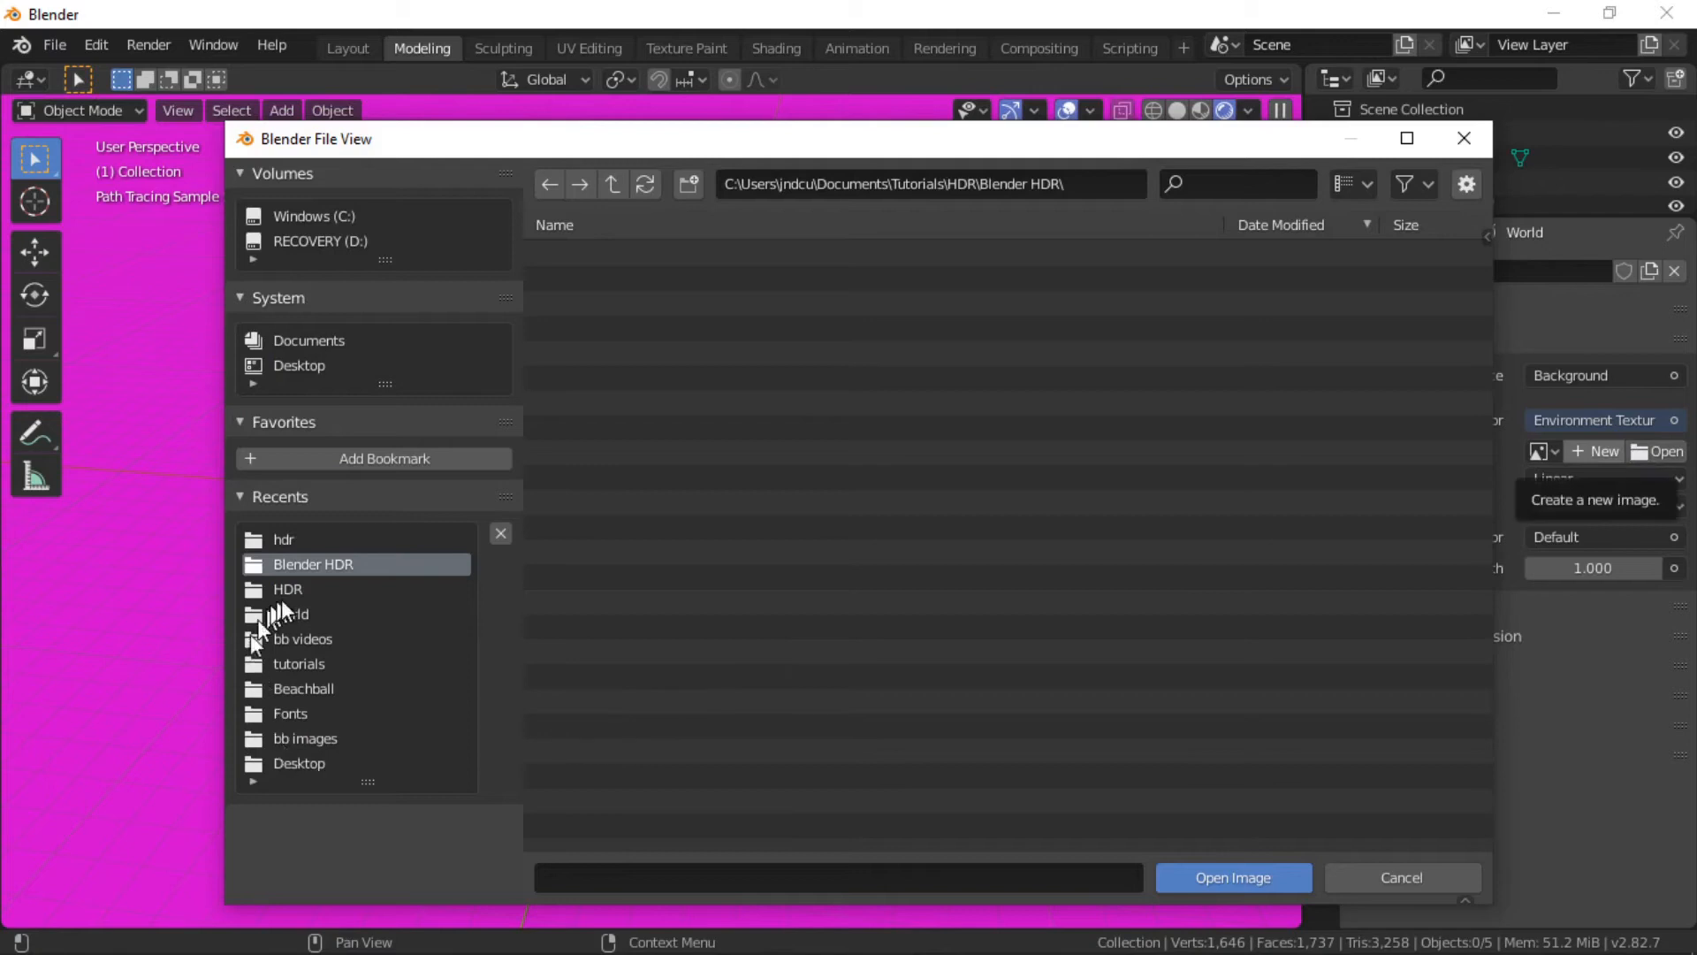
left_click(290, 532)
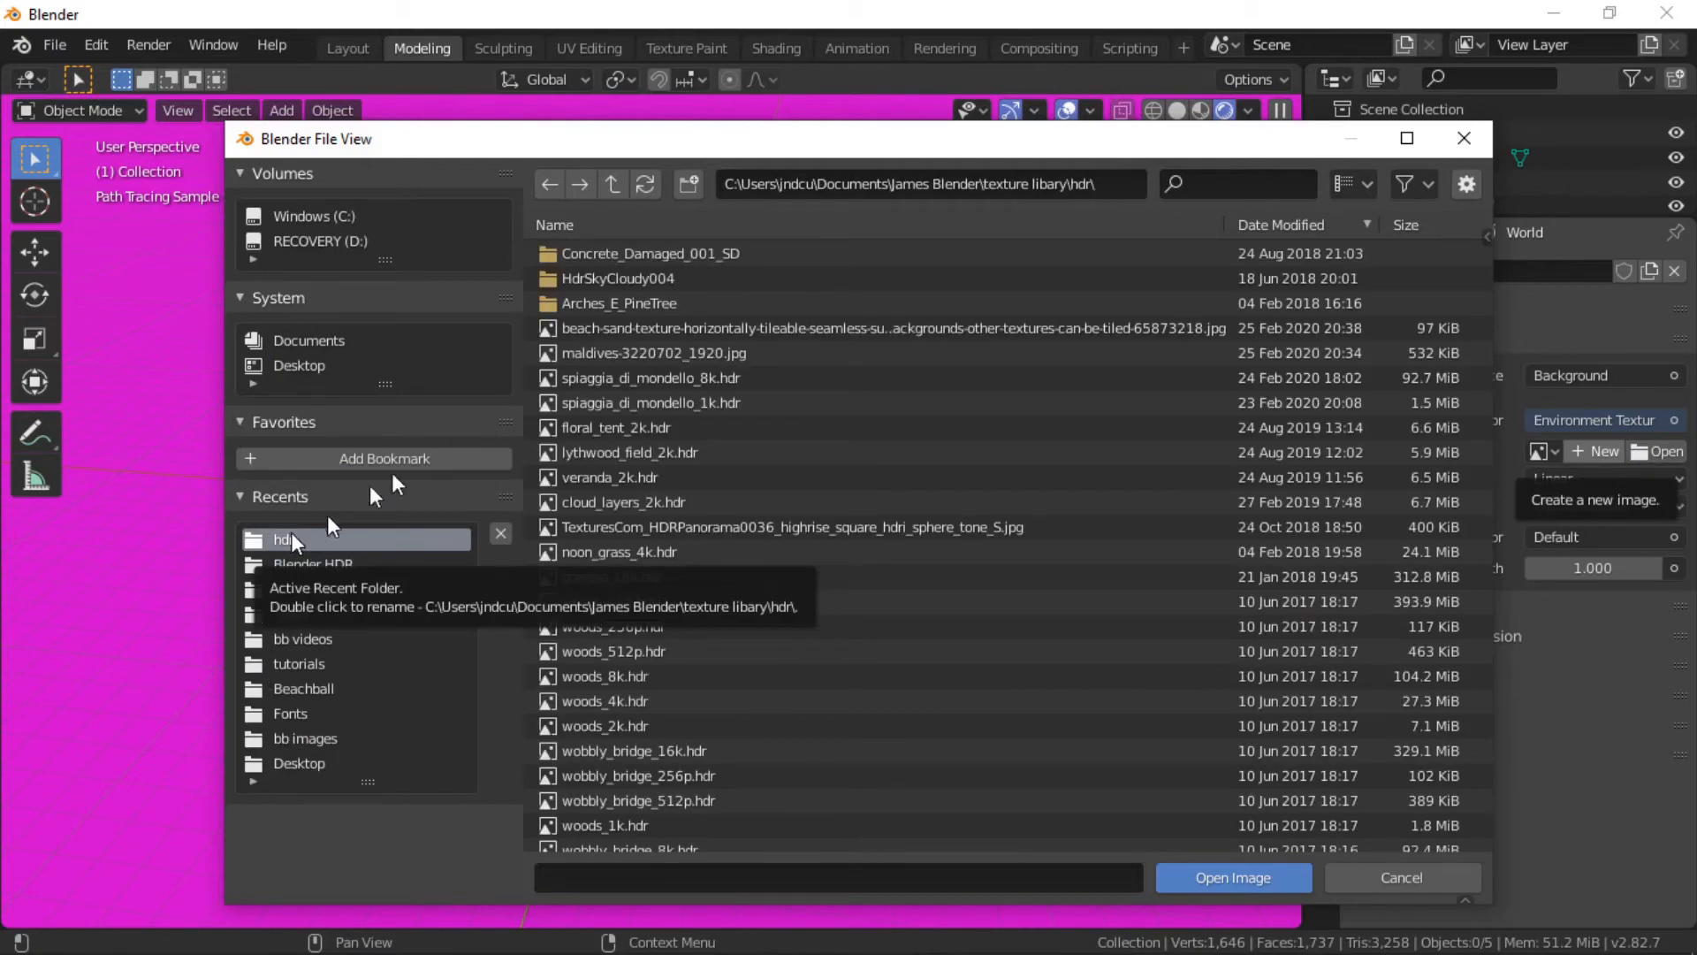
left_click(678, 402)
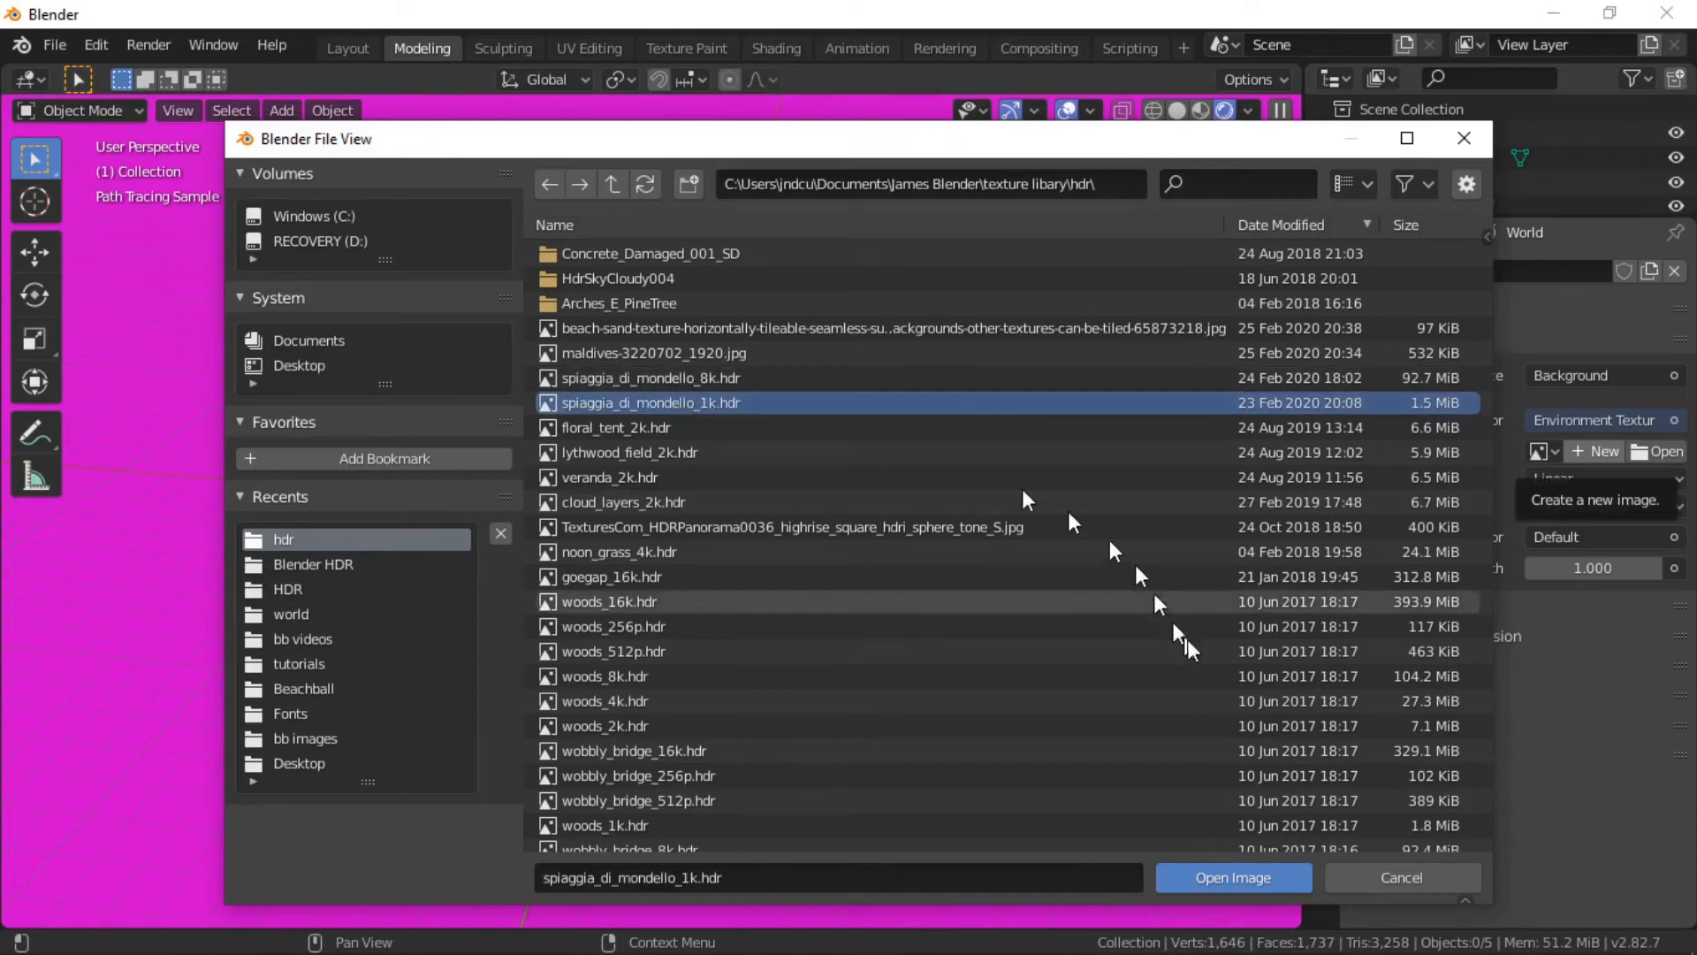
left_click(1245, 872)
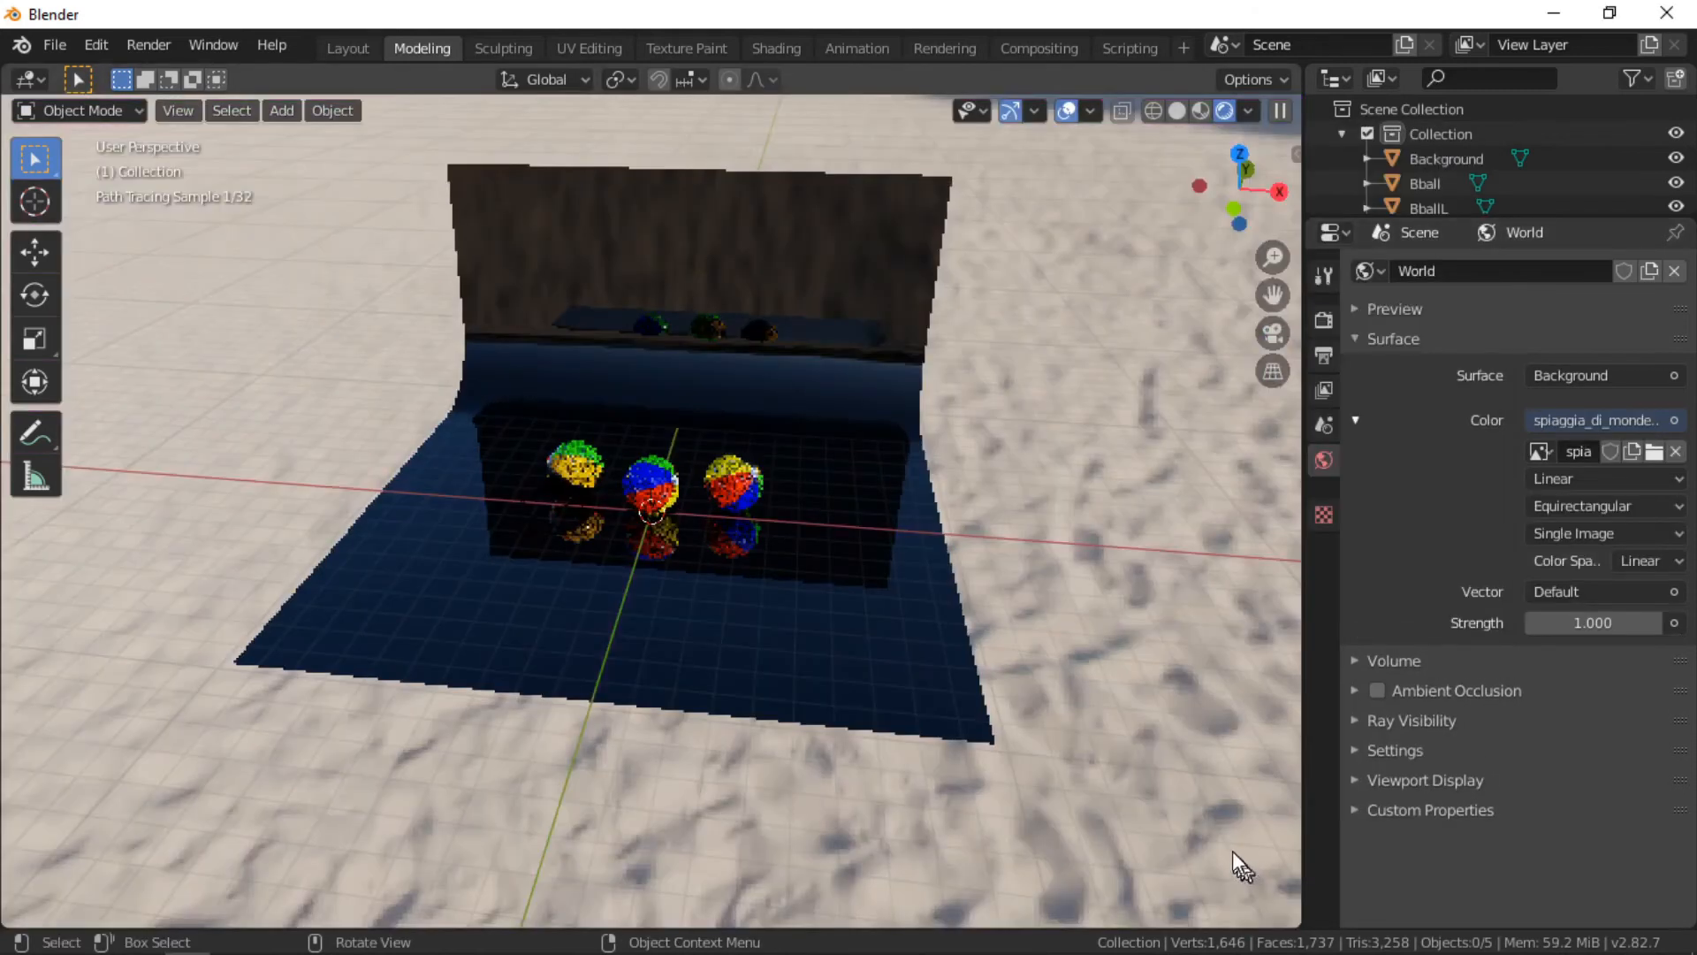
Step: Enable the Transparent option under Film in the render properties
scroll(838, 470, "up", 2)
middle_click_drag(845, 477, 888, 517)
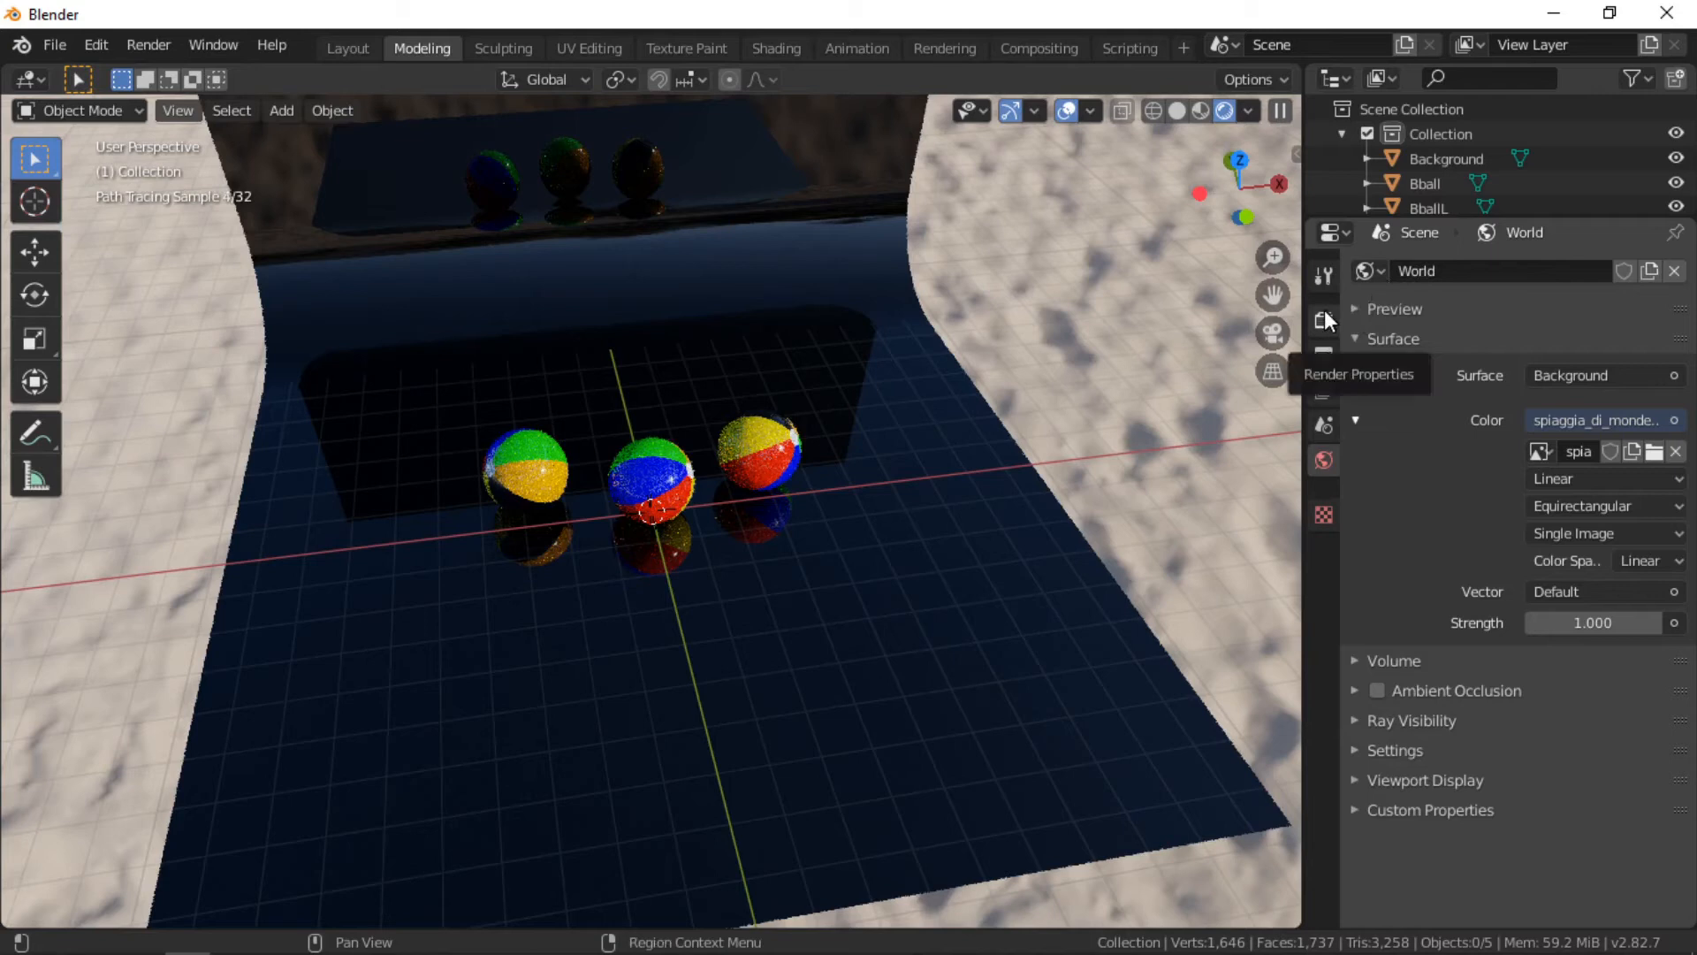
left_click(1324, 320)
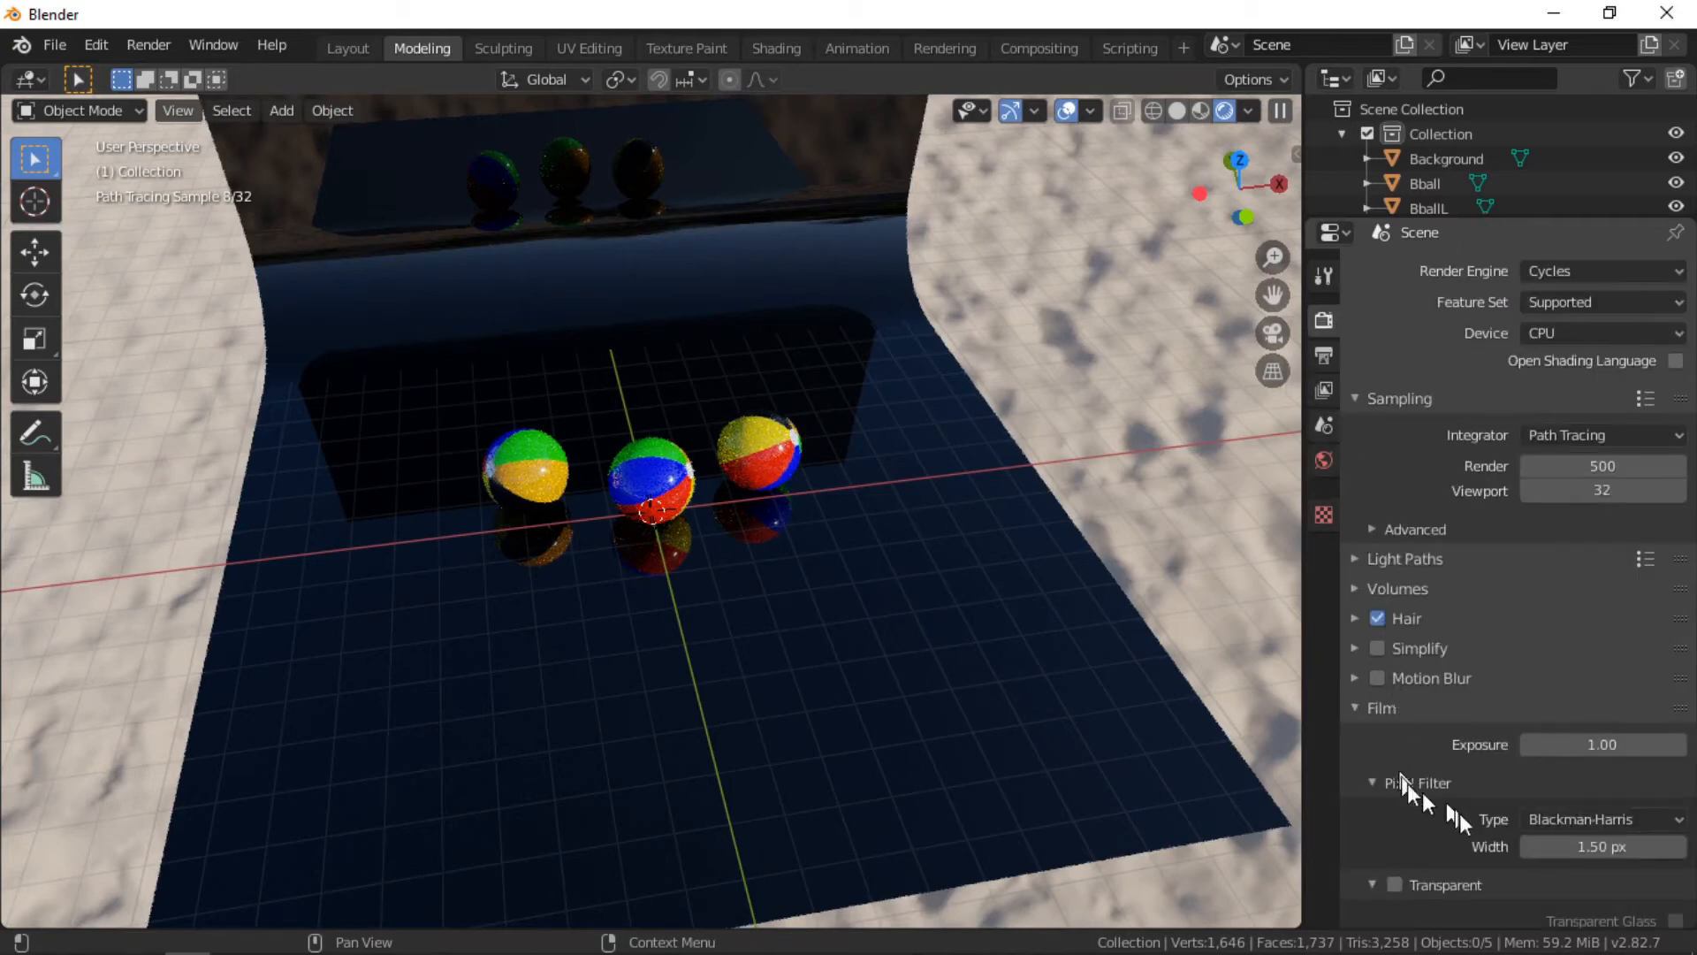
left_click(1394, 884)
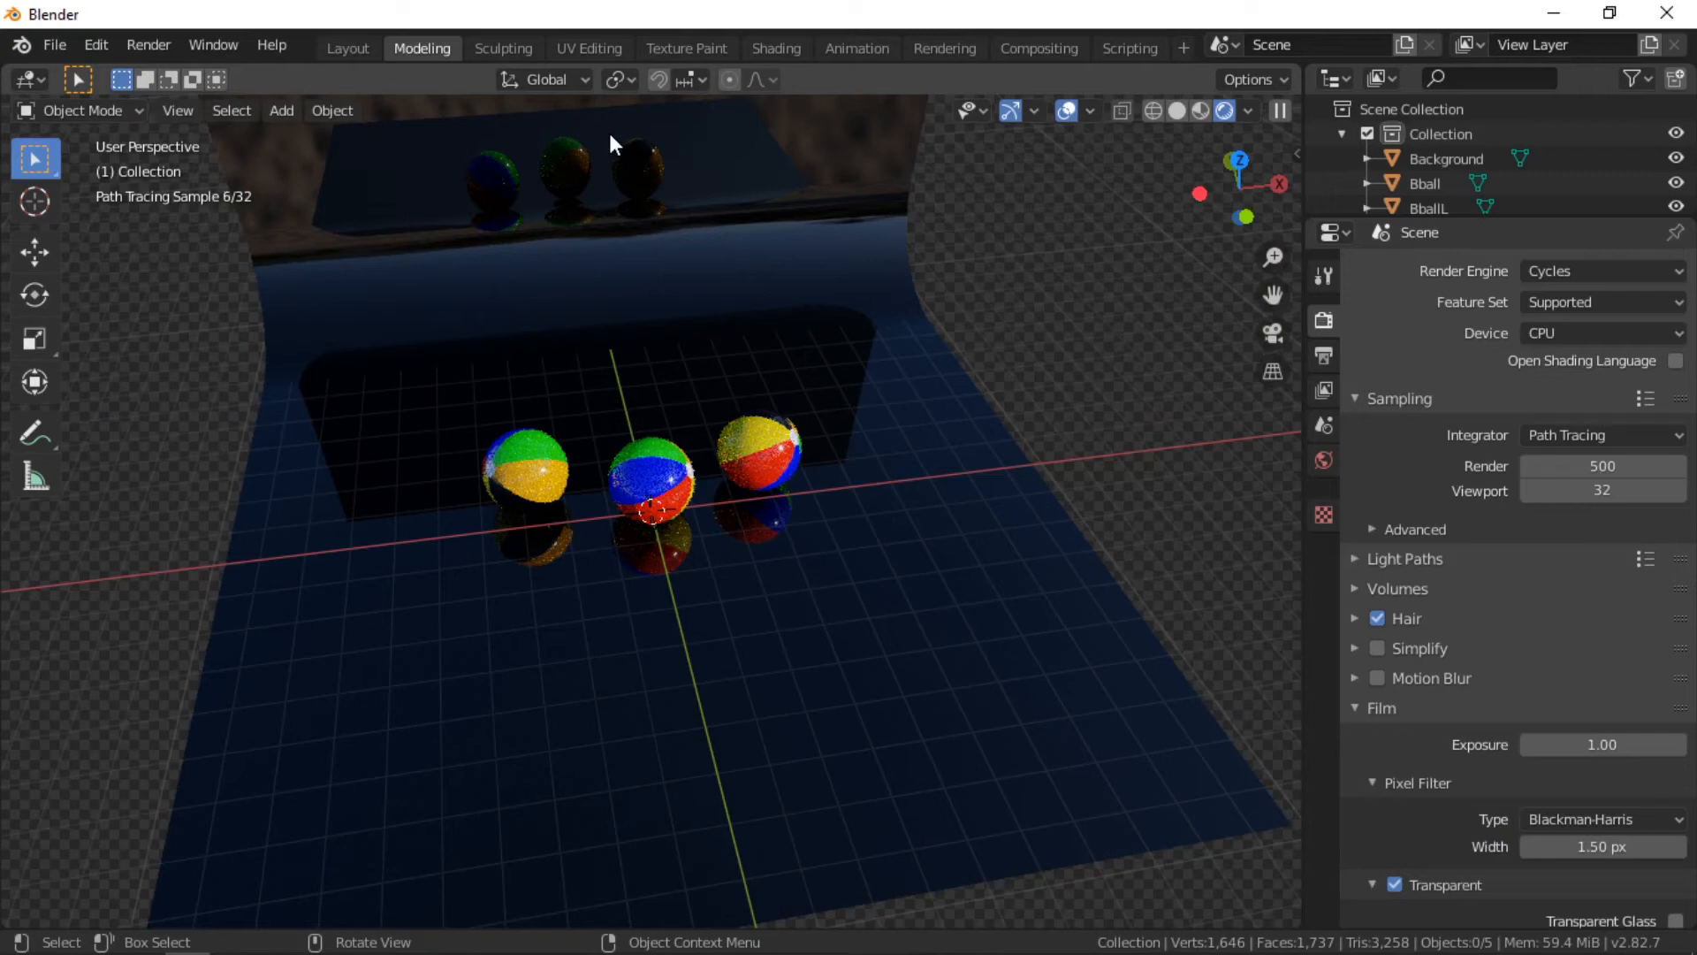
Step: Switch to the Shading workspace and set its viewport to rendered shading
left_click(772, 49)
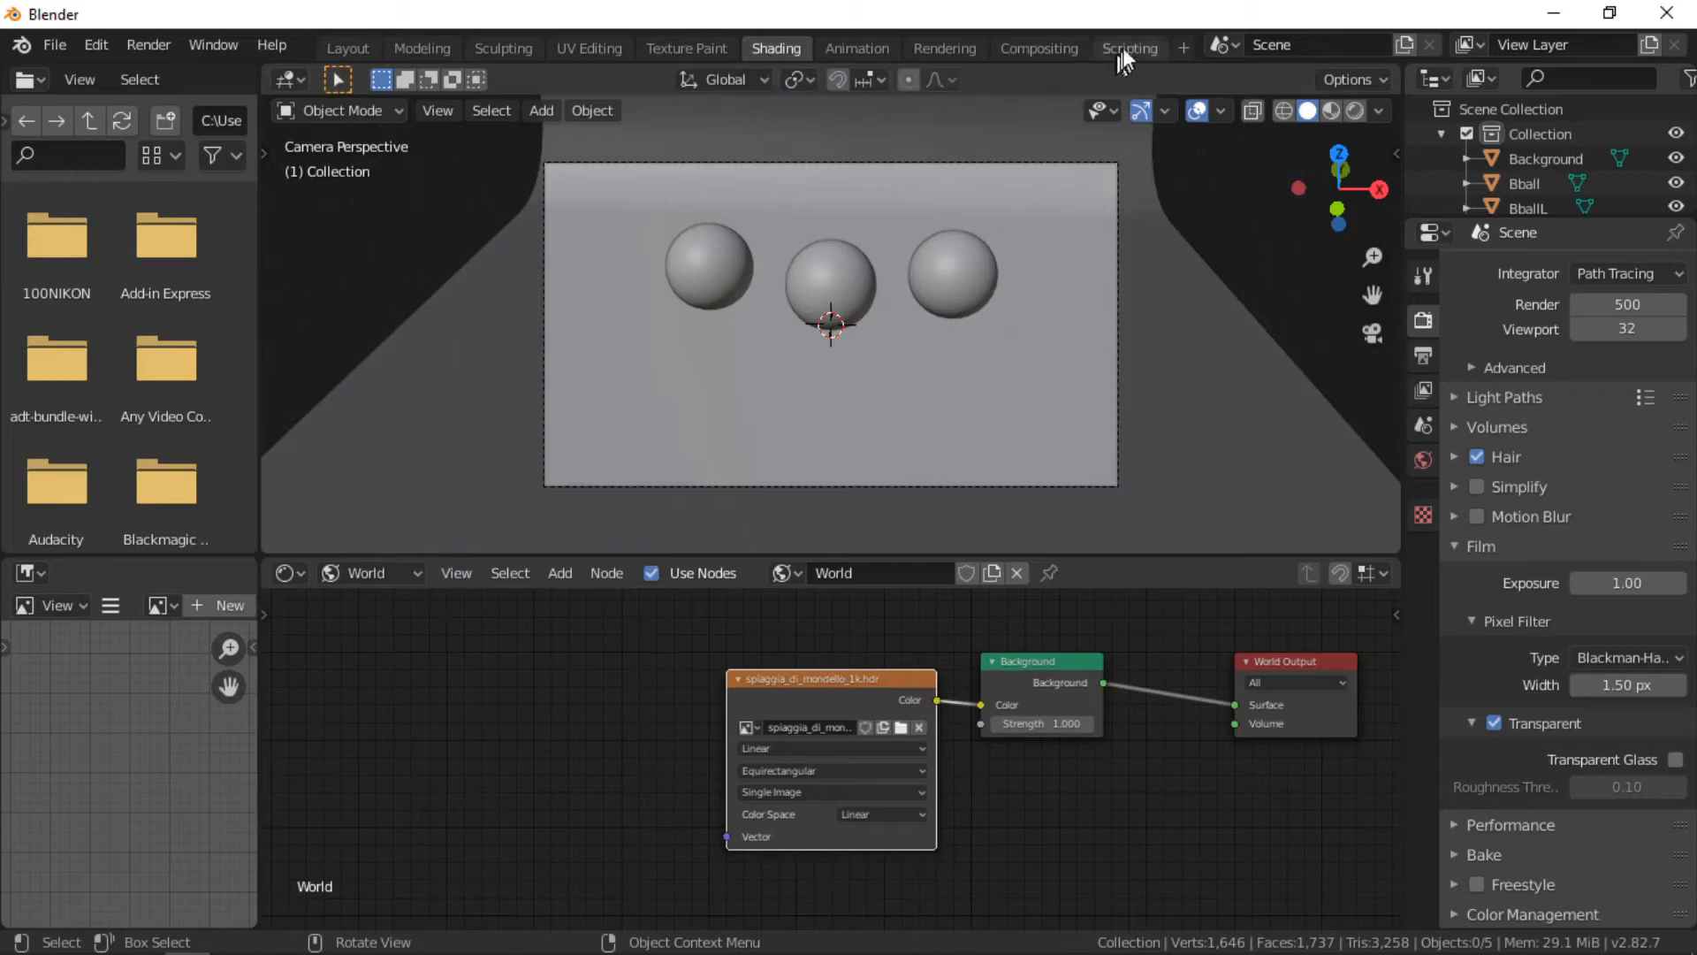
left_click(1353, 110)
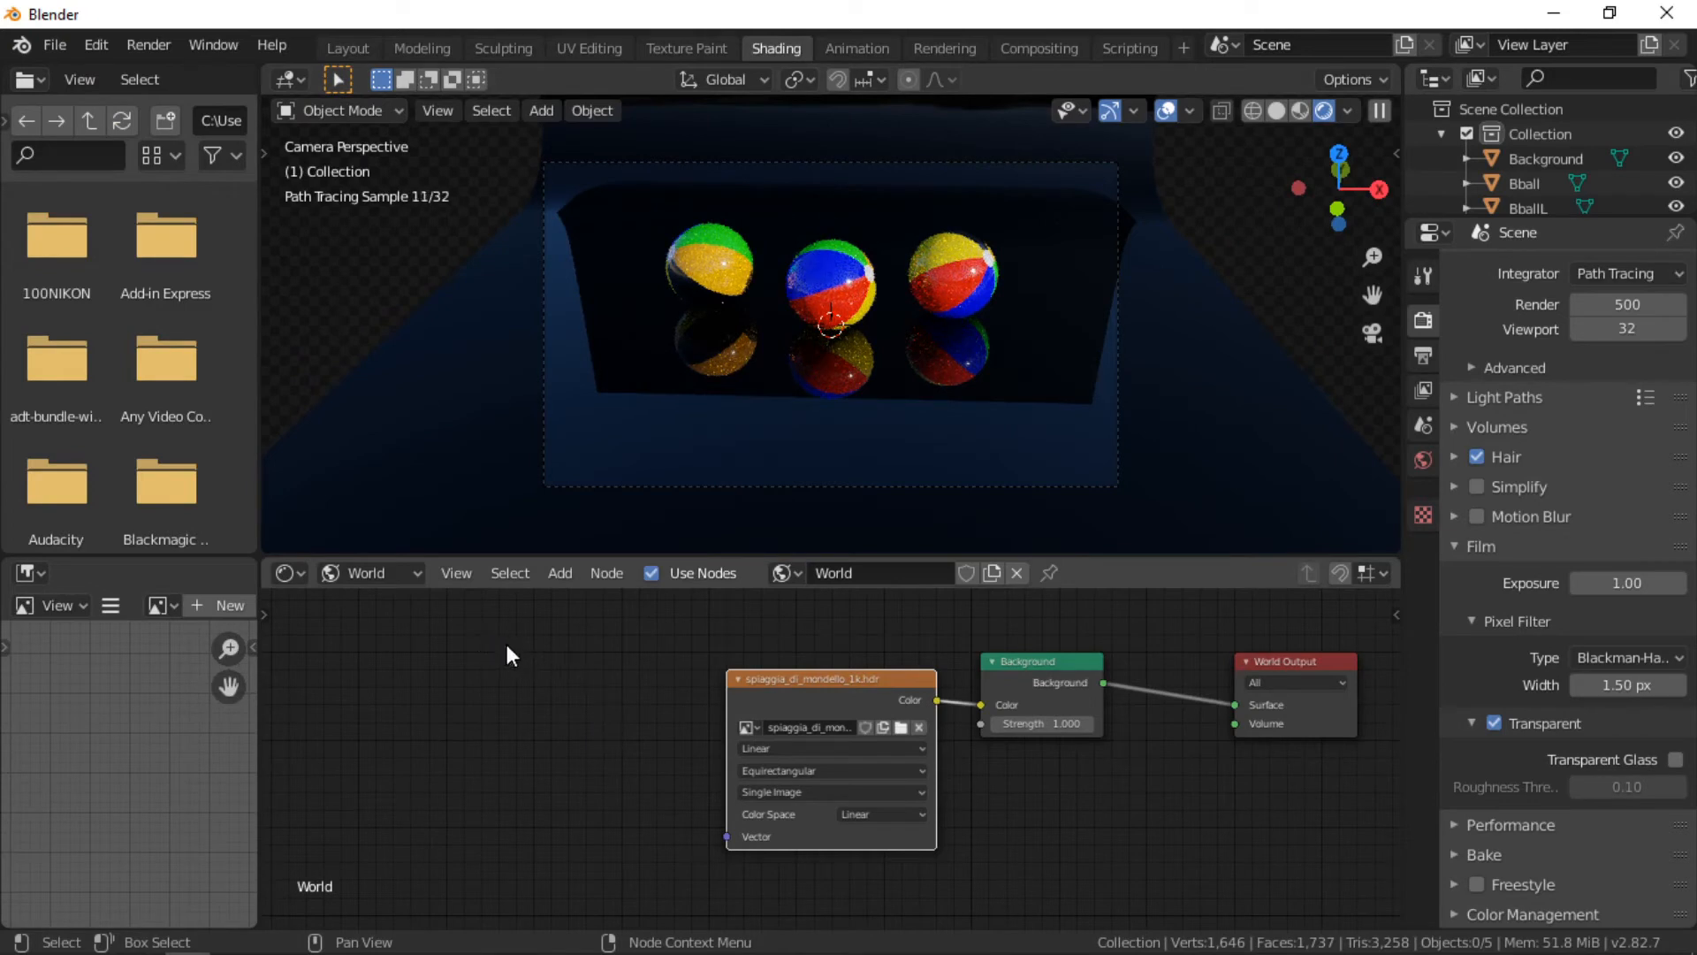
Step: Add a Mapping node to the world nodes and connect its Vector output to the environment texture's Vector input
left_click(551, 571)
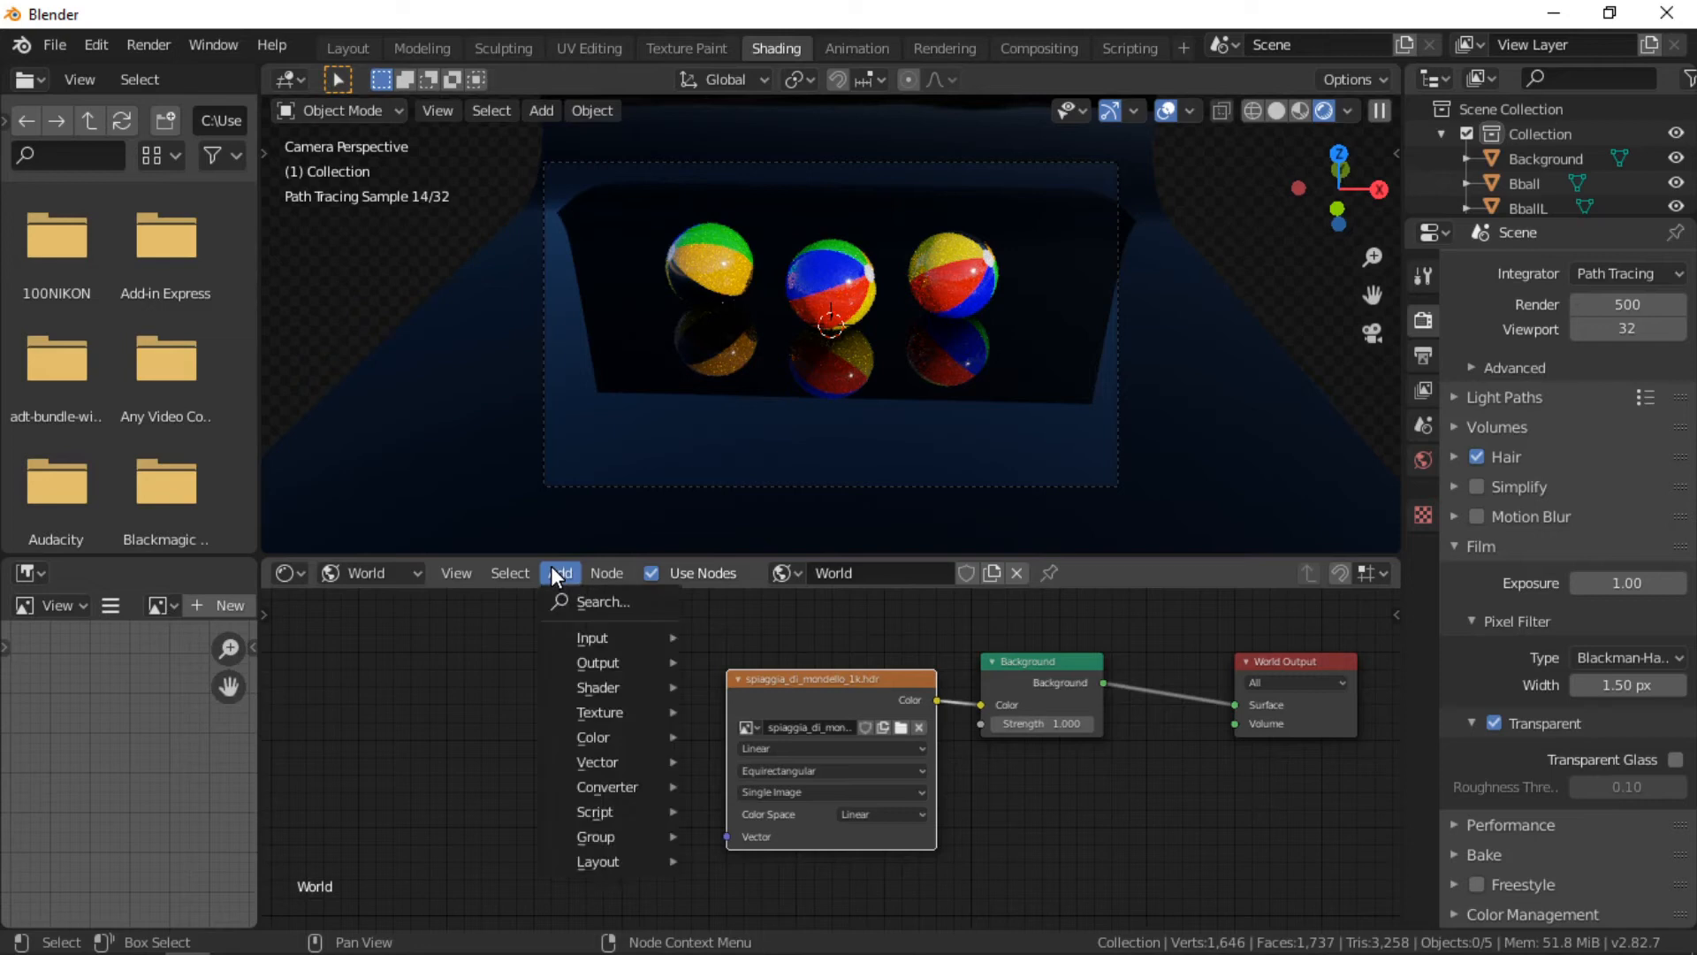
left_click(583, 602)
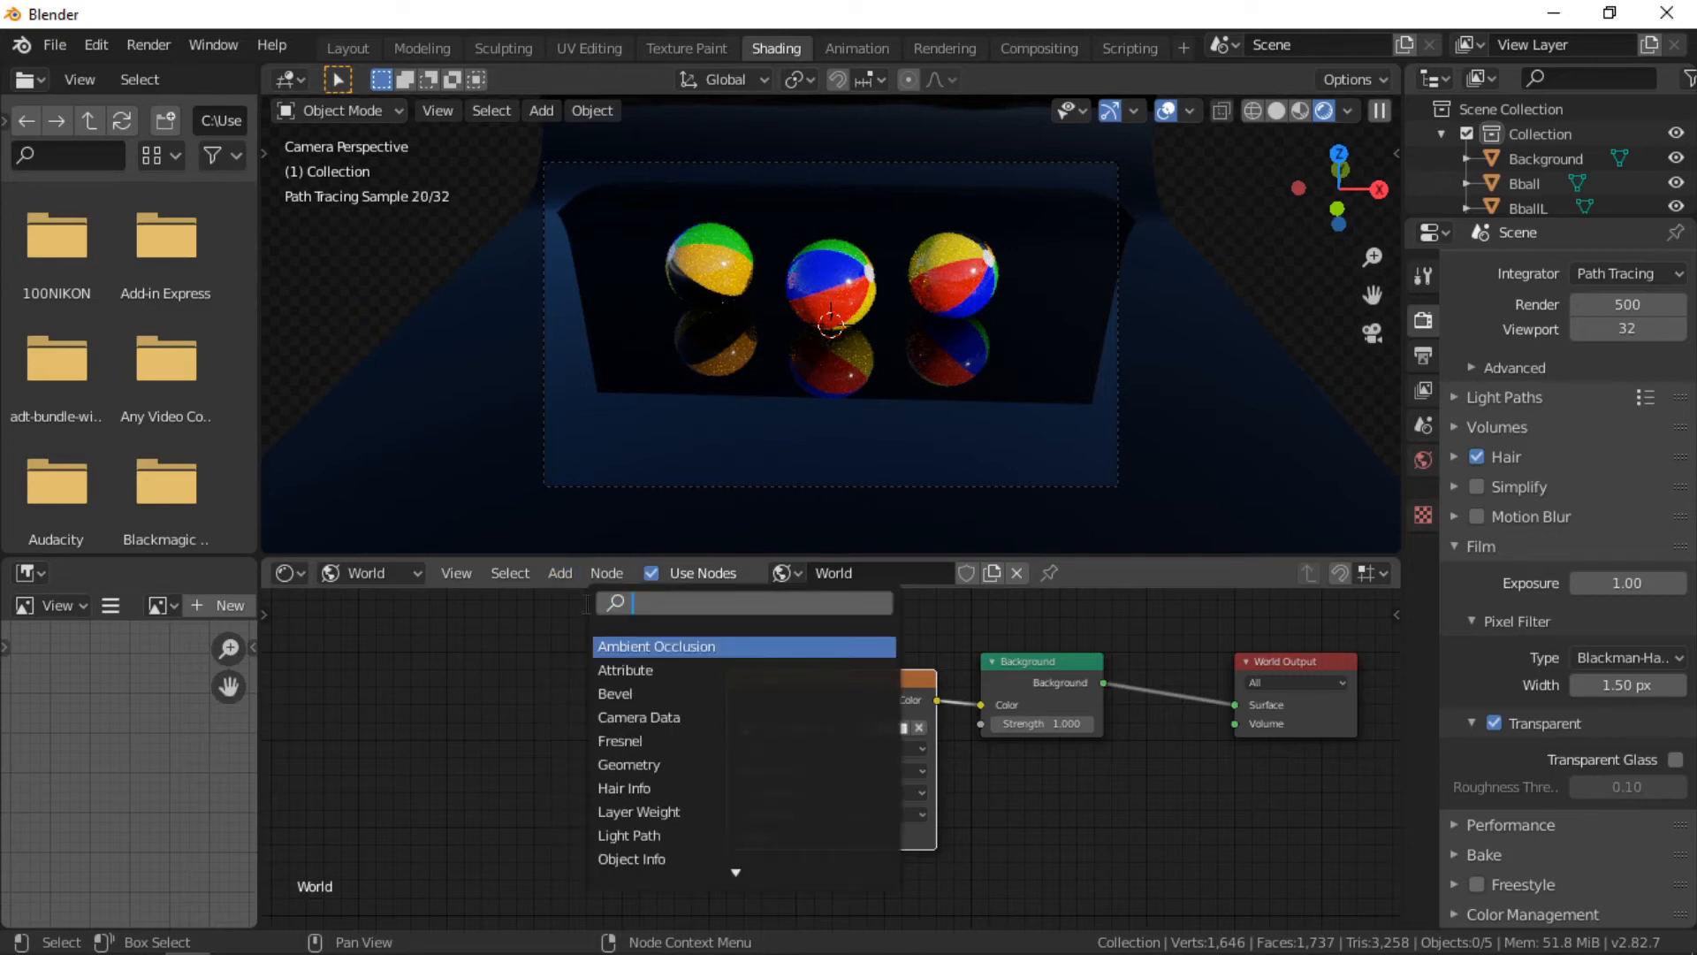
type("m")
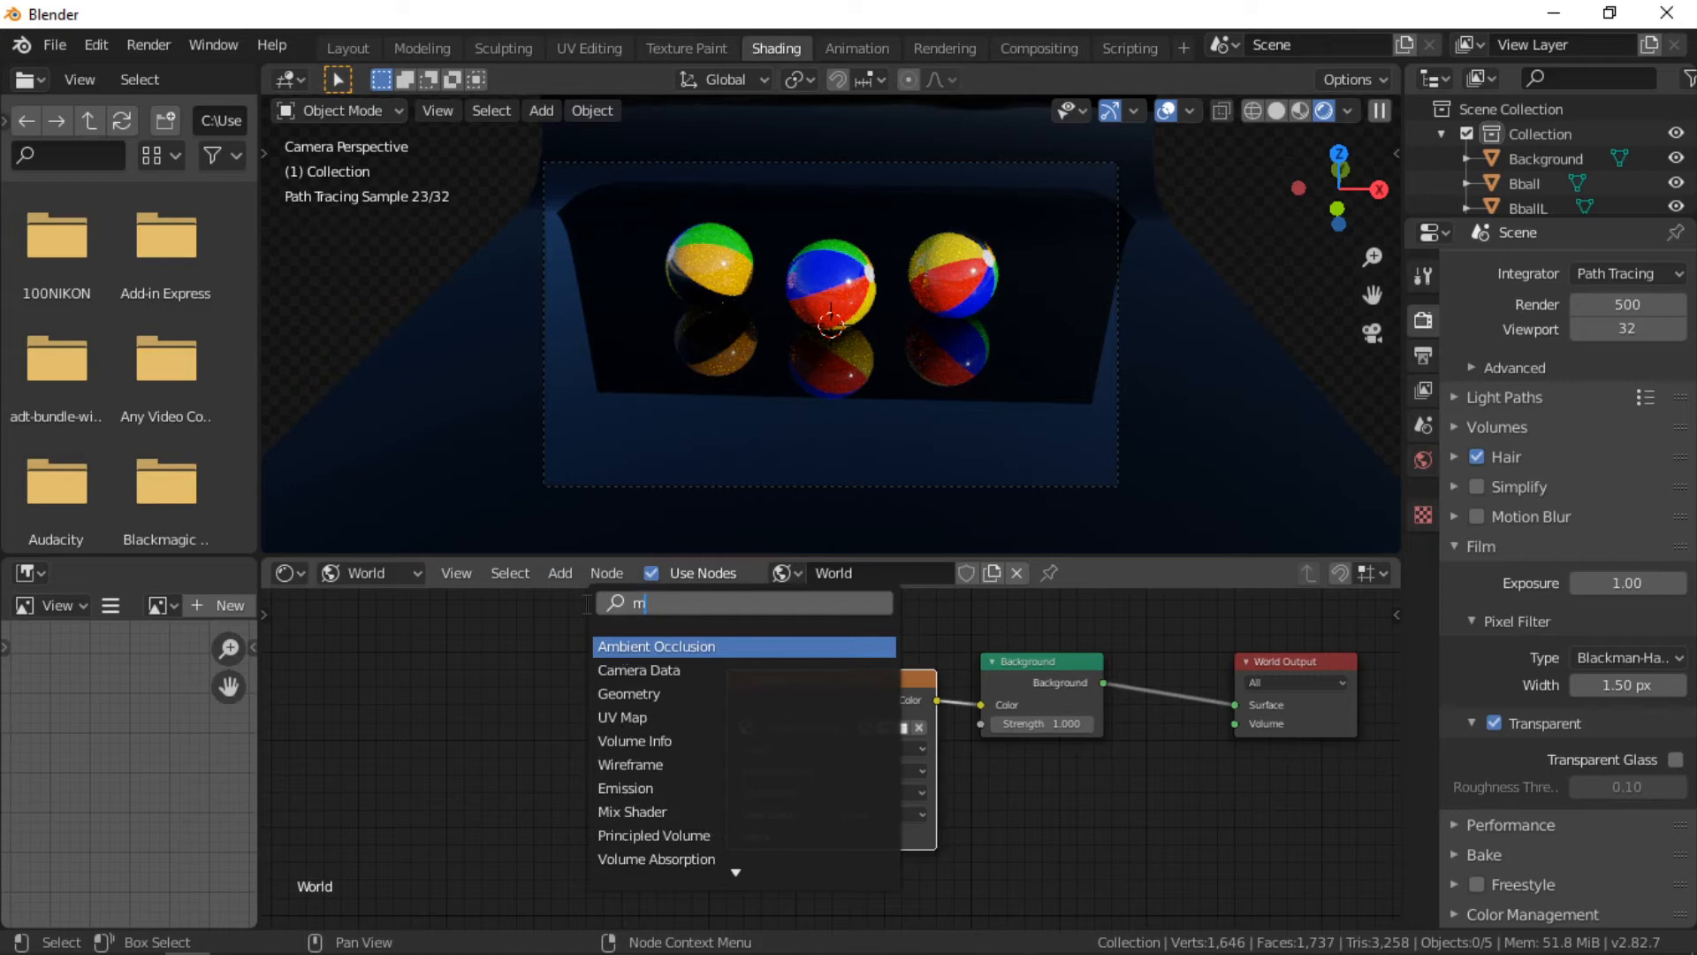
type("a")
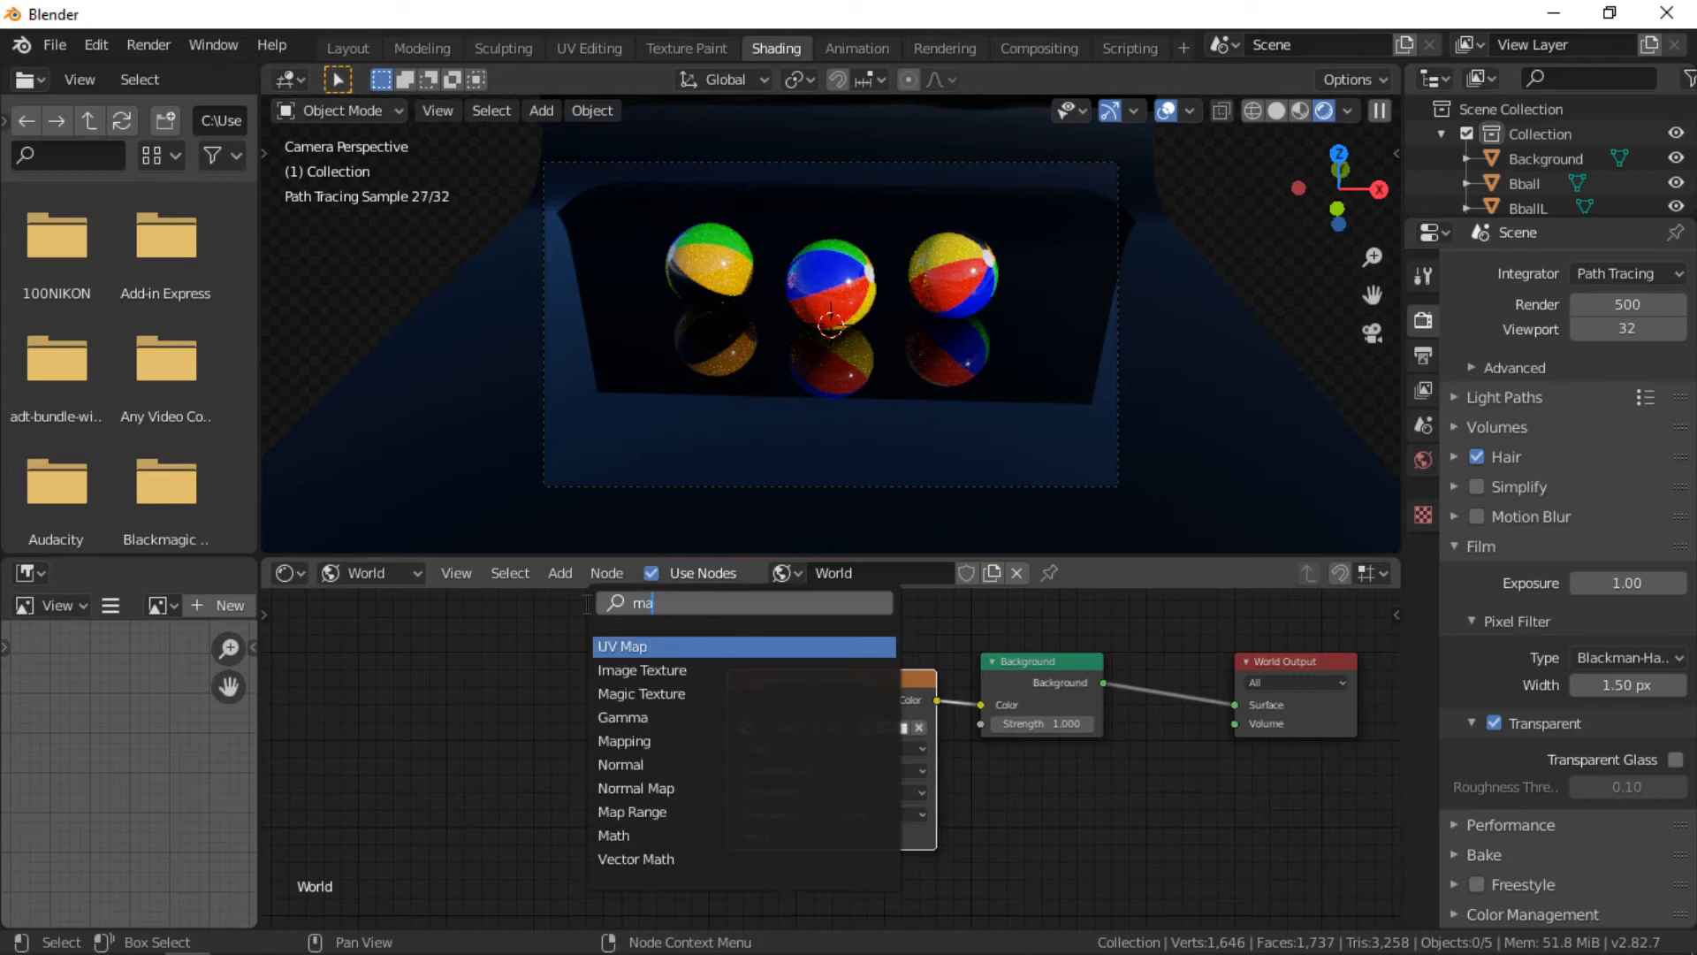
type("pp")
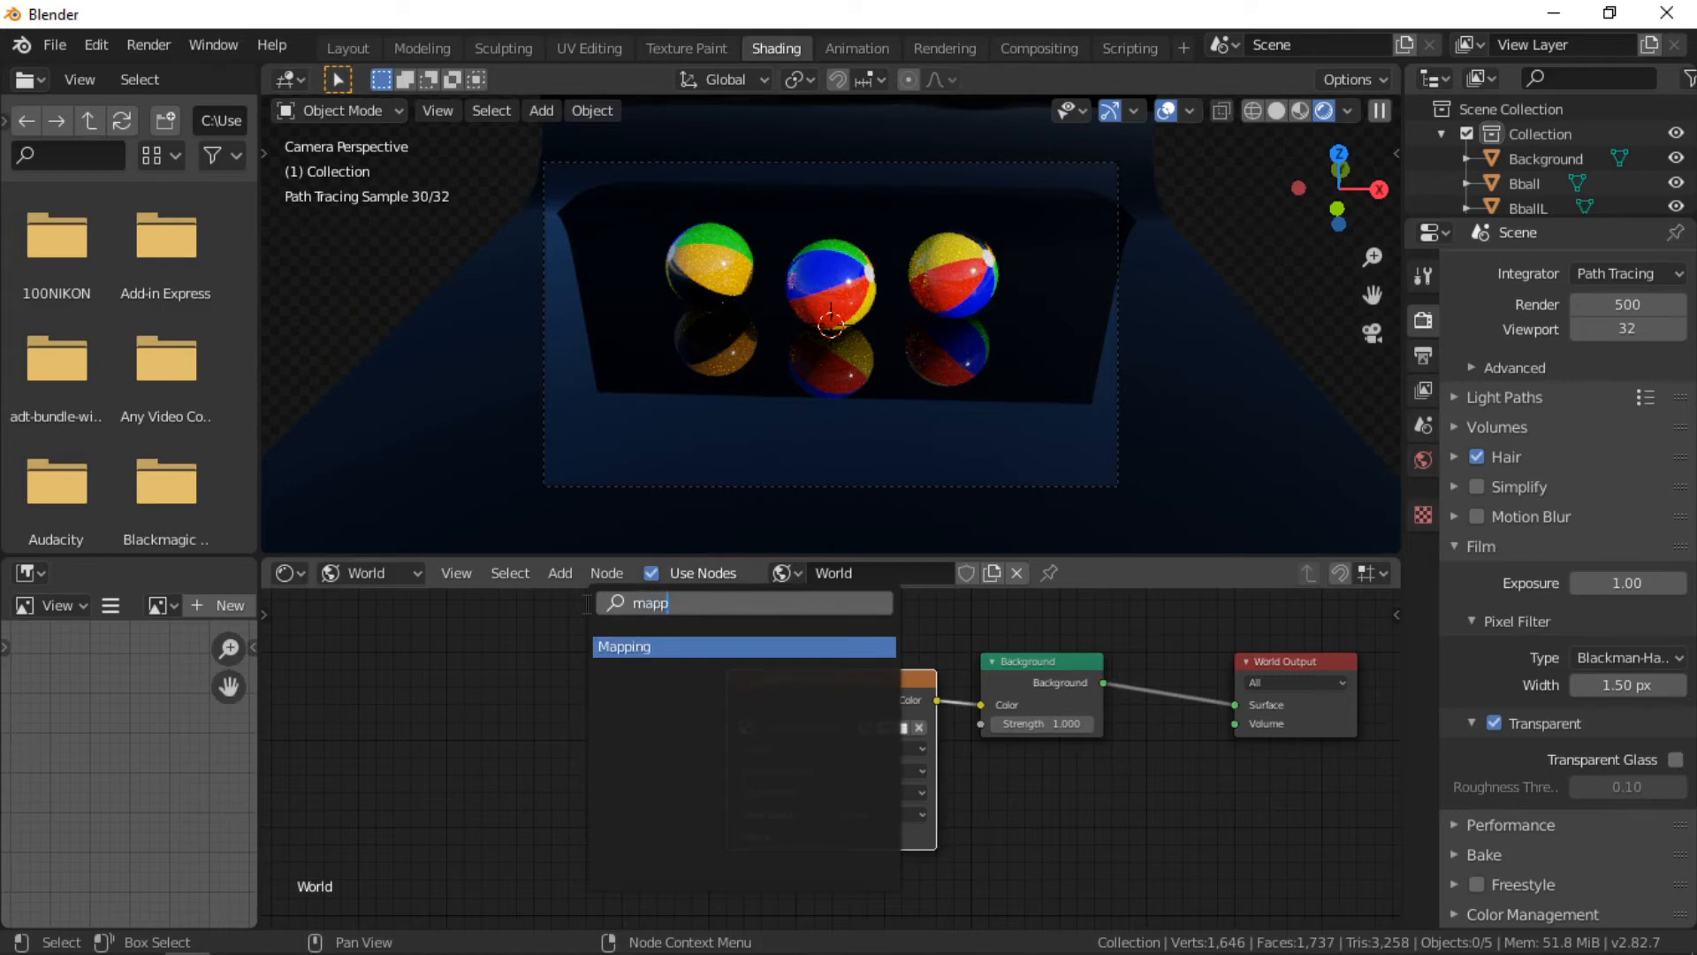
key("Return")
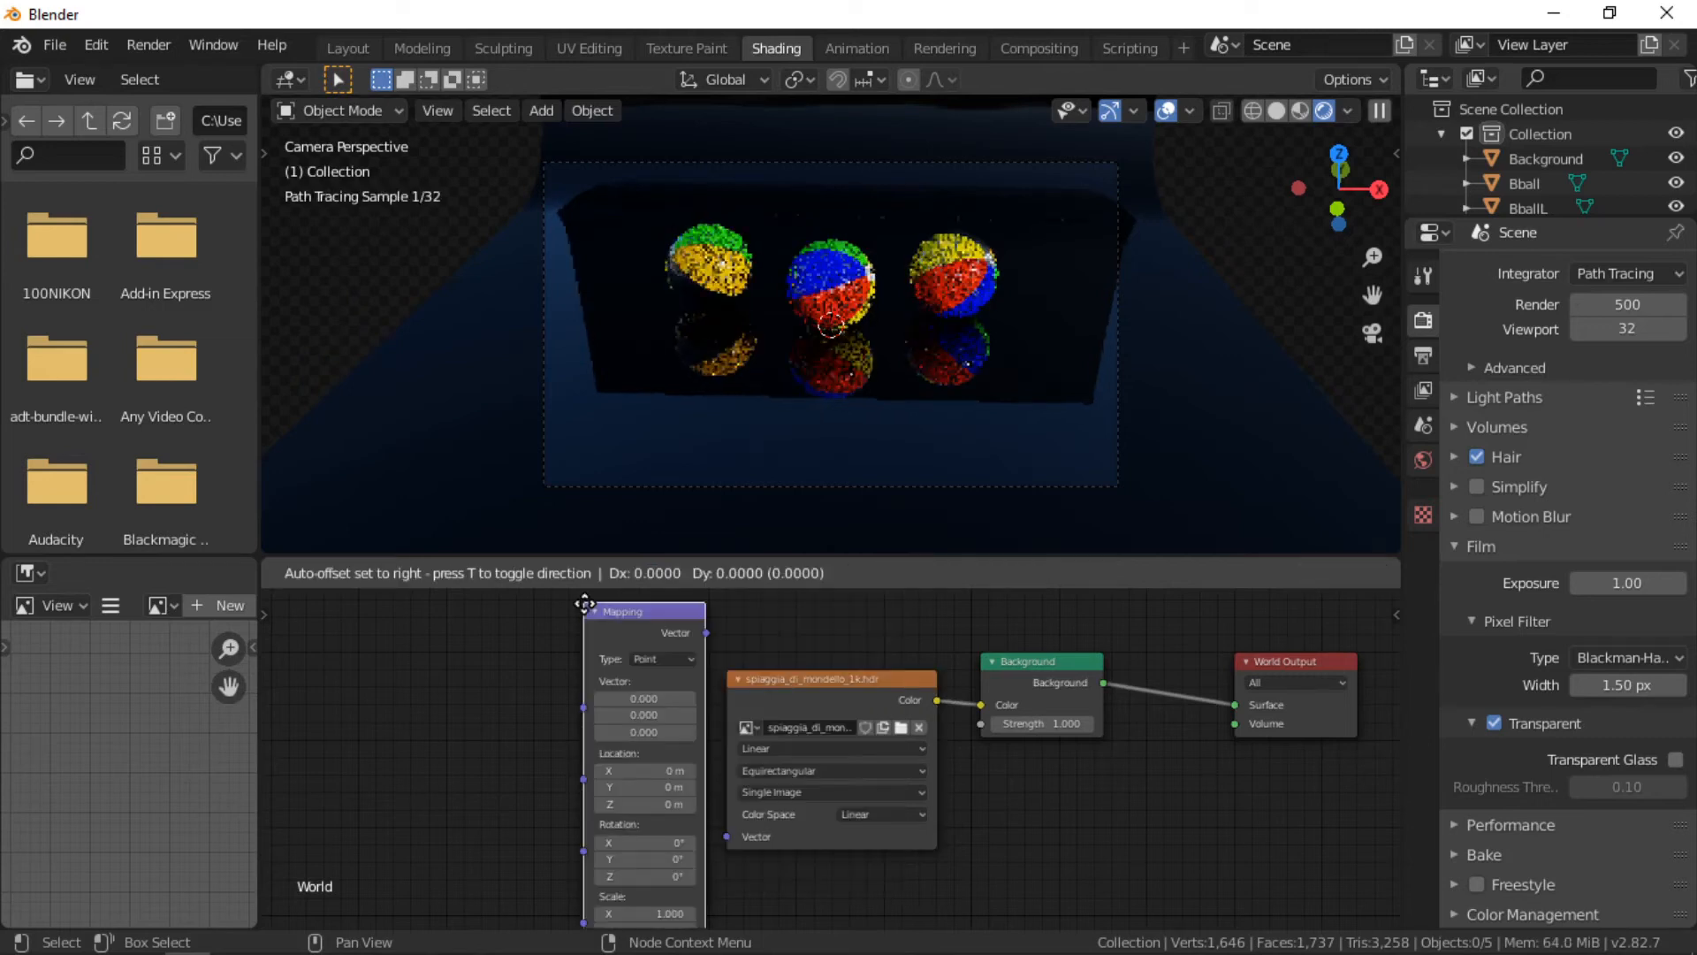
left_click(510, 670)
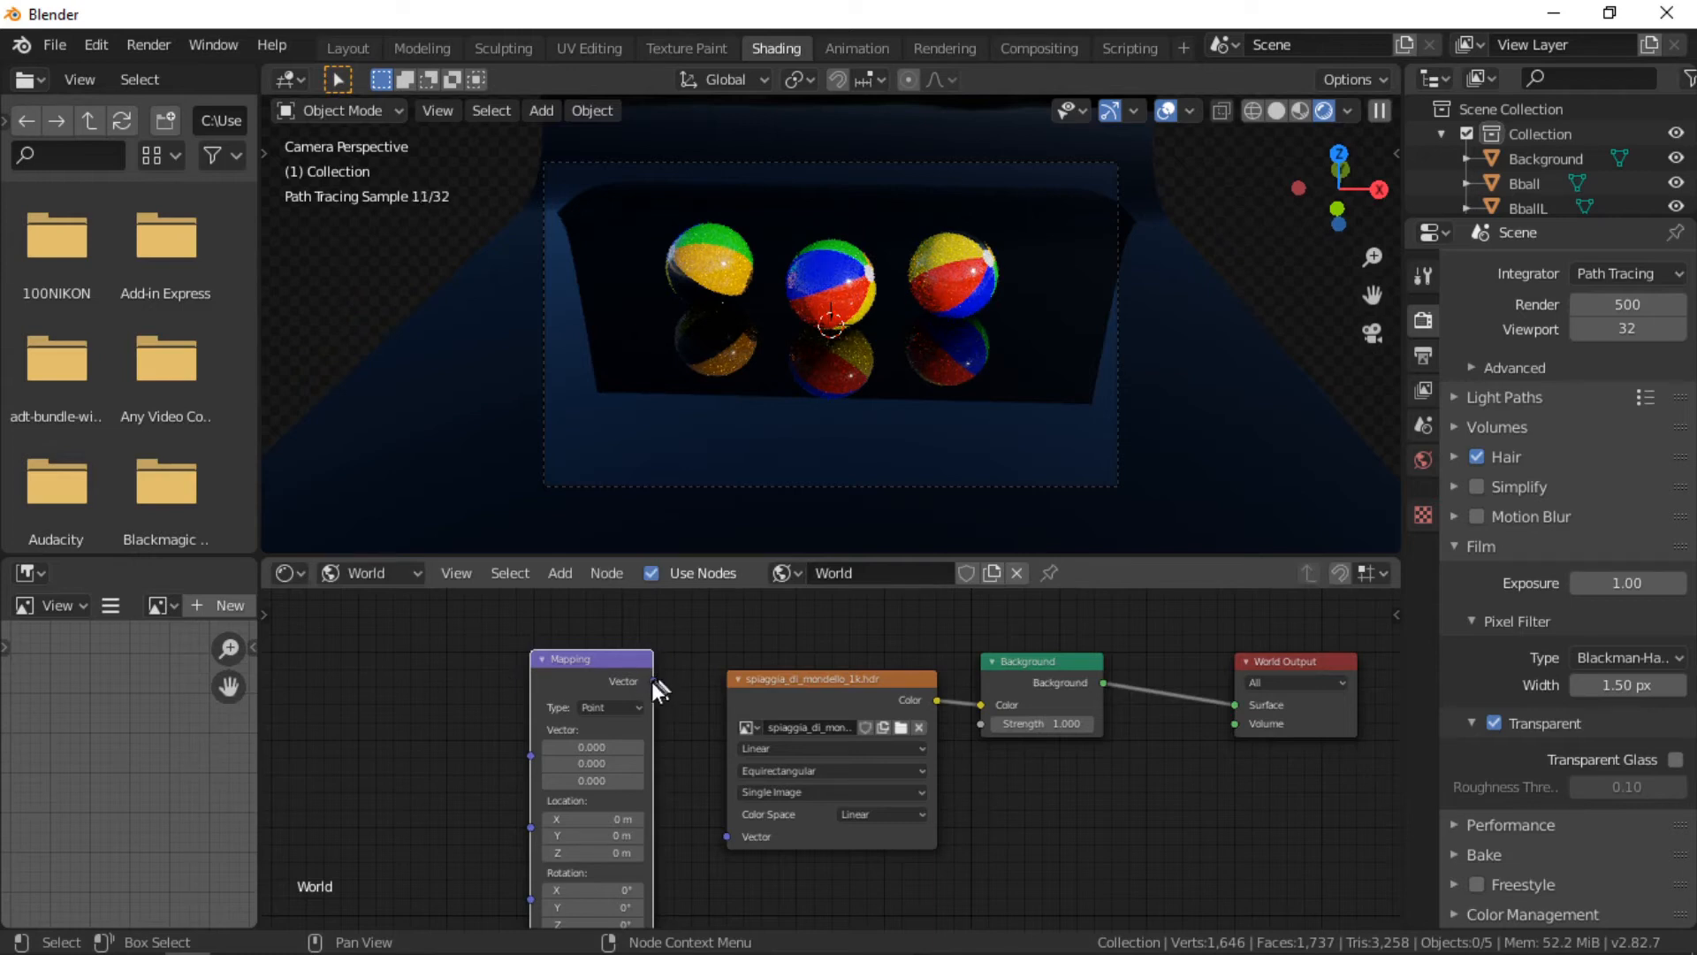
left_click_drag(651, 682, 730, 834)
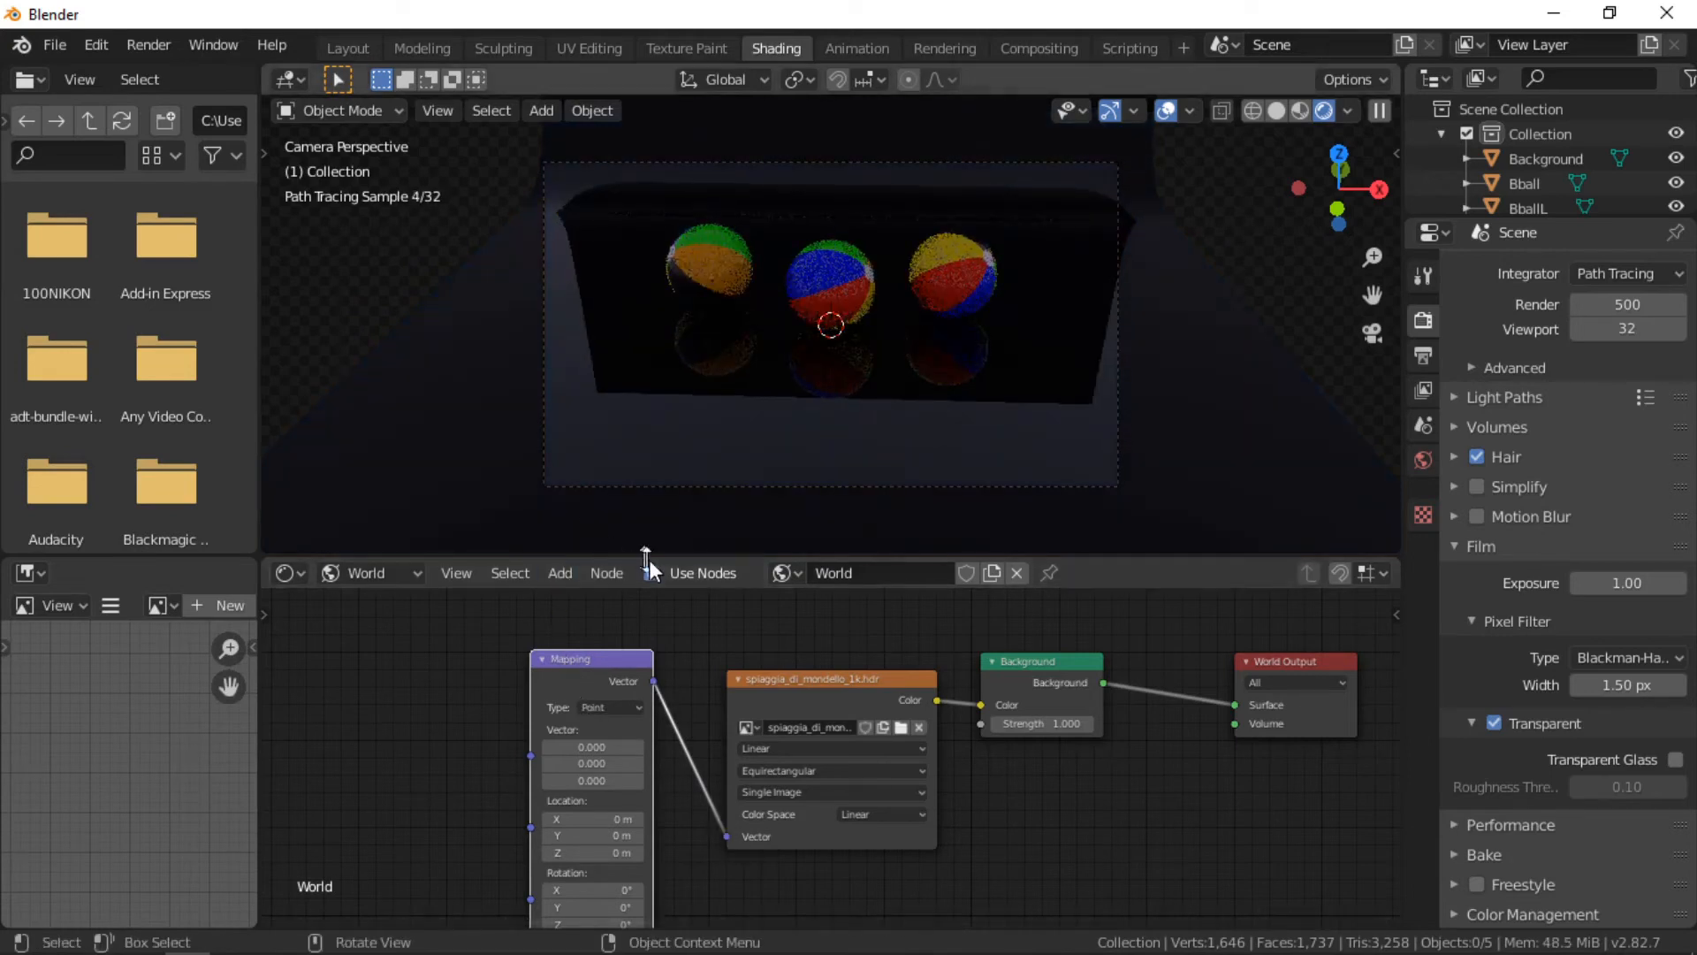
Step: Add a Texture Coordinate node and connect its Generated output to the Mapping node's Vector input
left_click(559, 571)
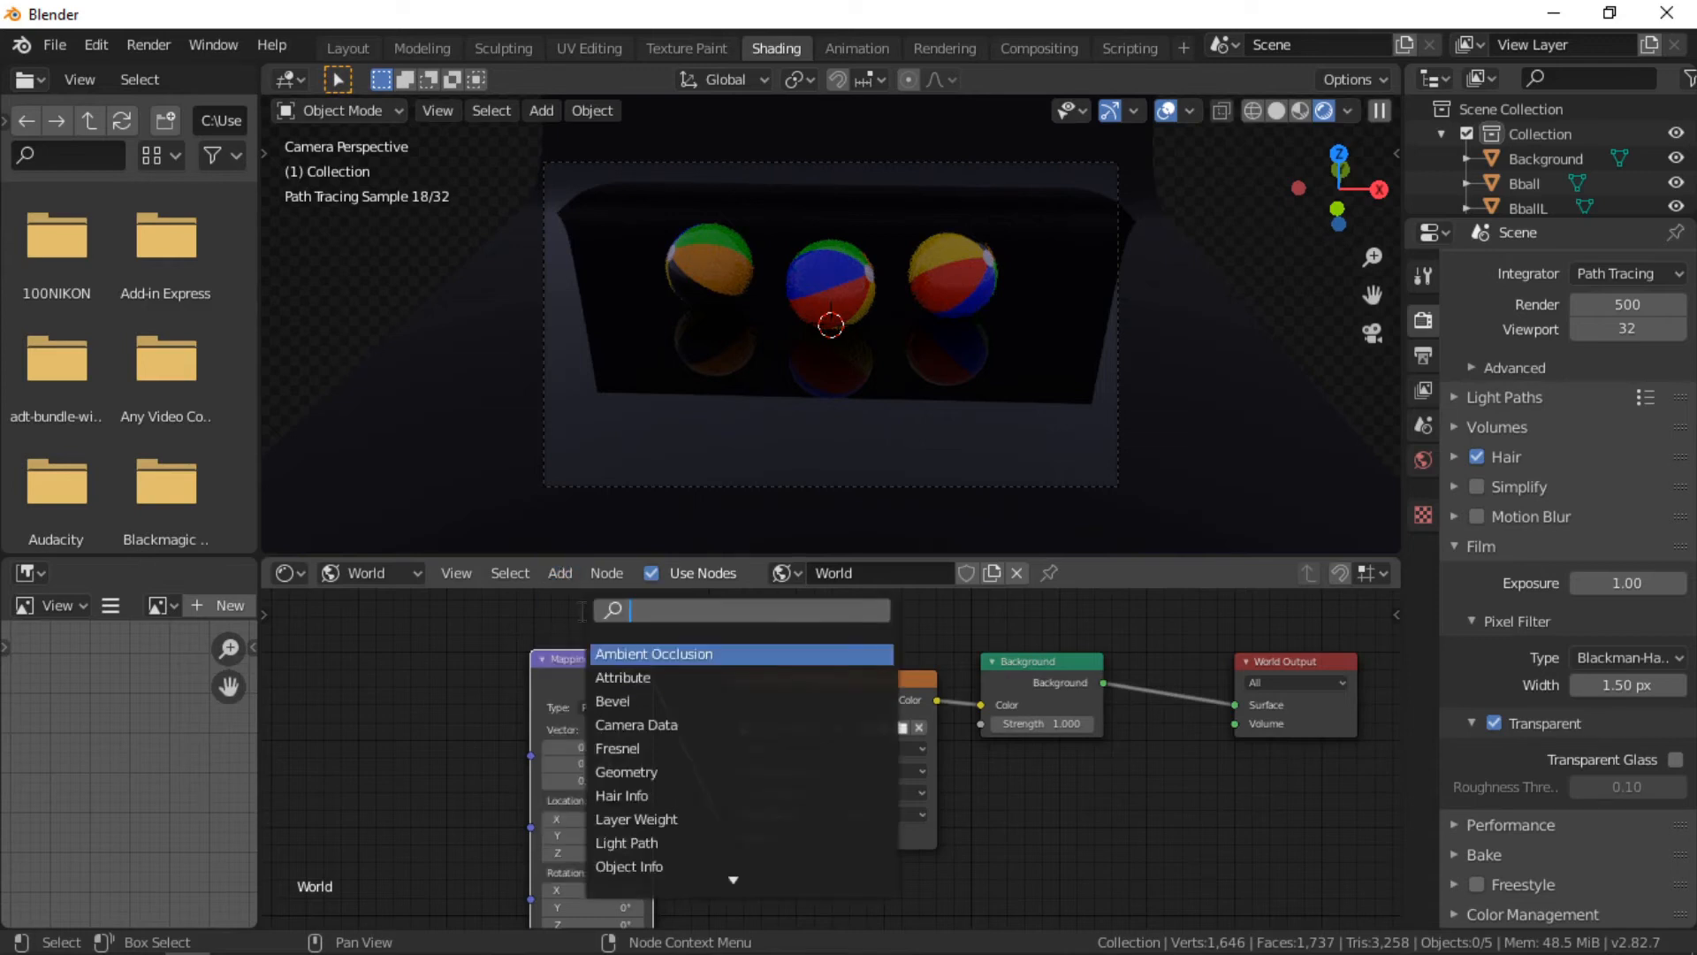
type("tex")
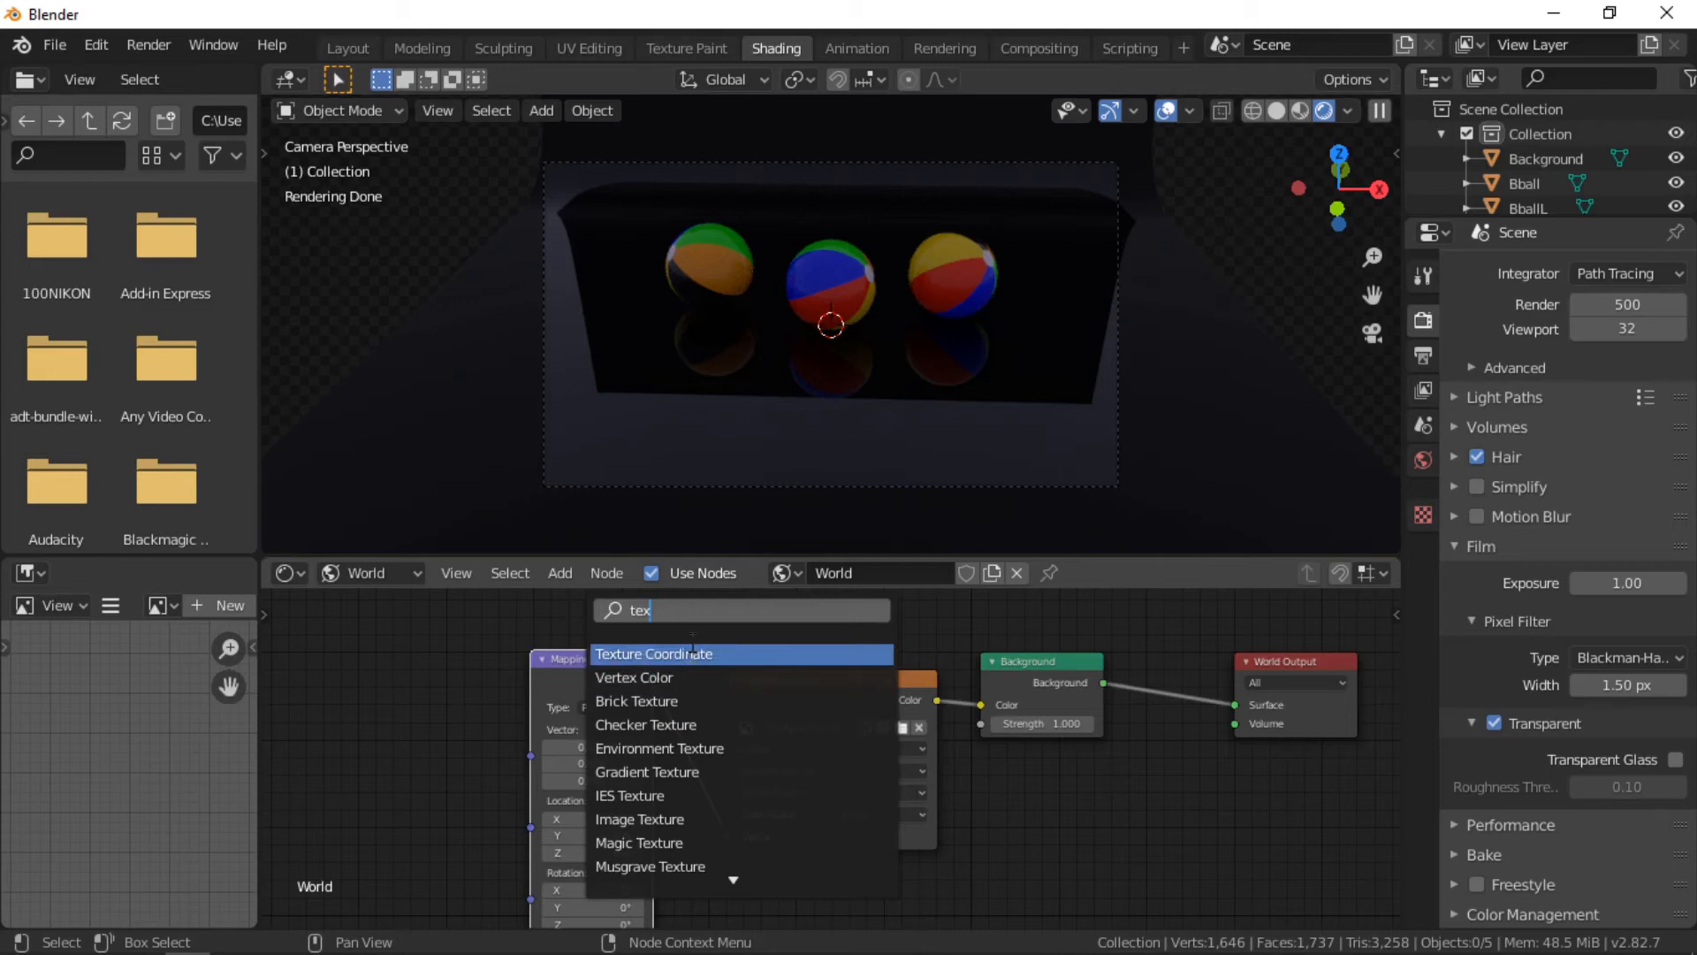
left_click(692, 654)
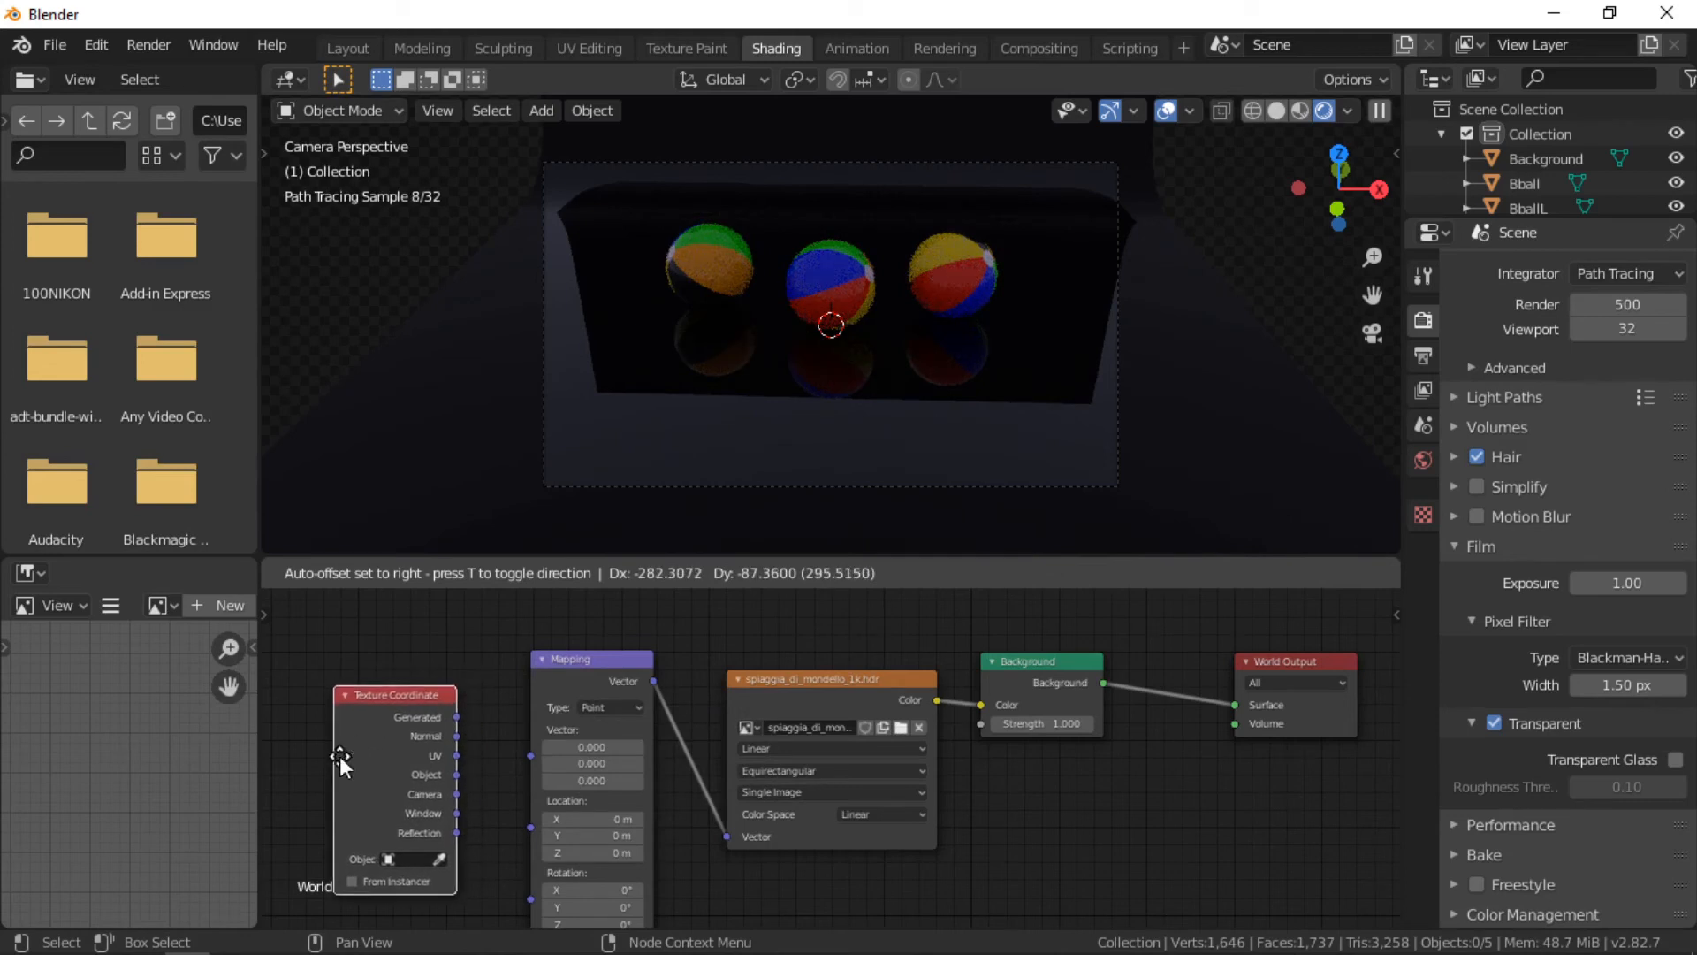
left_click(346, 752)
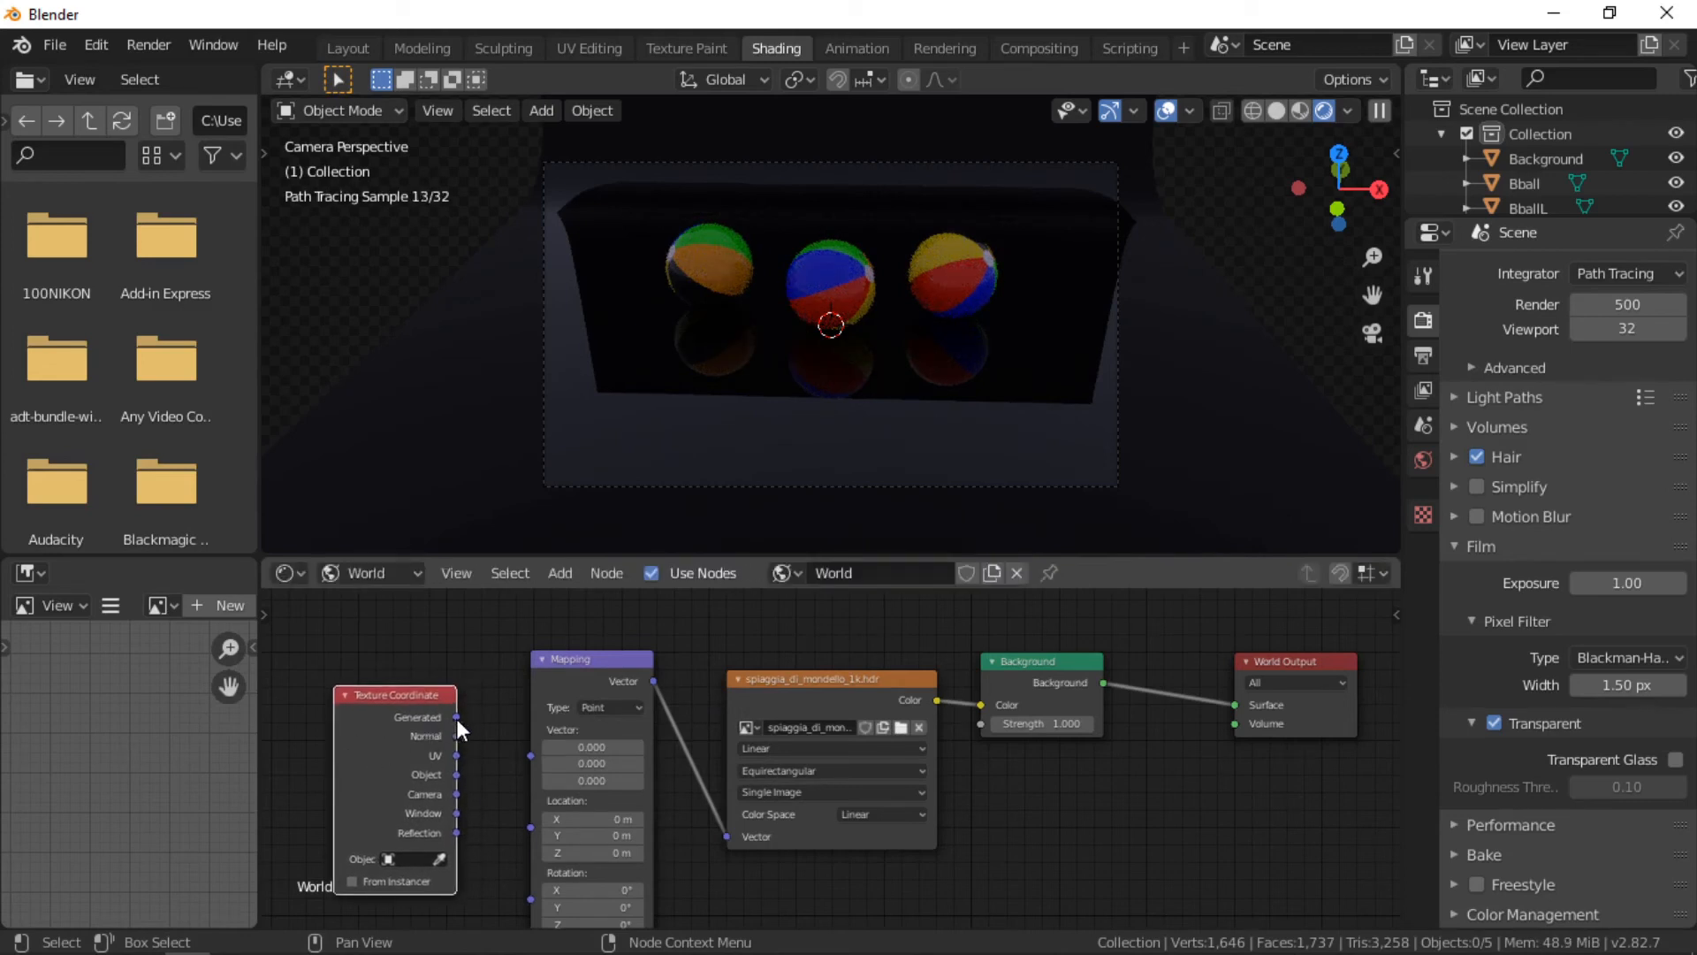
left_click_drag(458, 717, 537, 758)
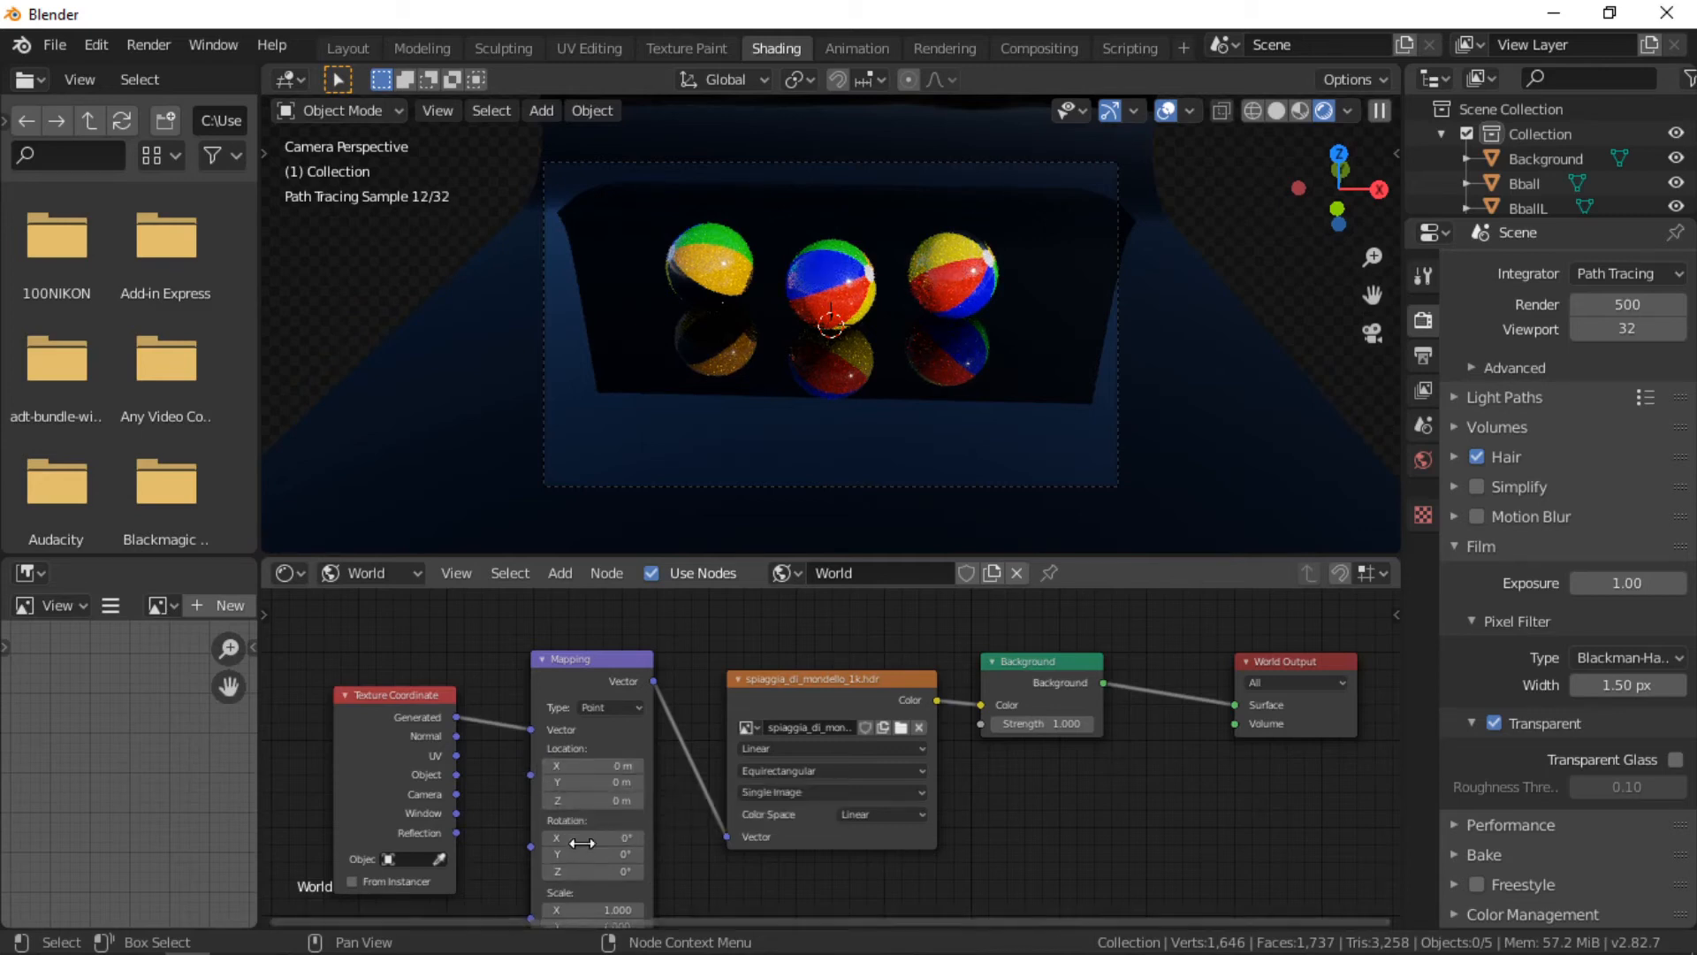
Step: Set the Mapping node's rotation X to 1° and location Y to -0.7 m
left_click_drag(581, 837, 580, 838)
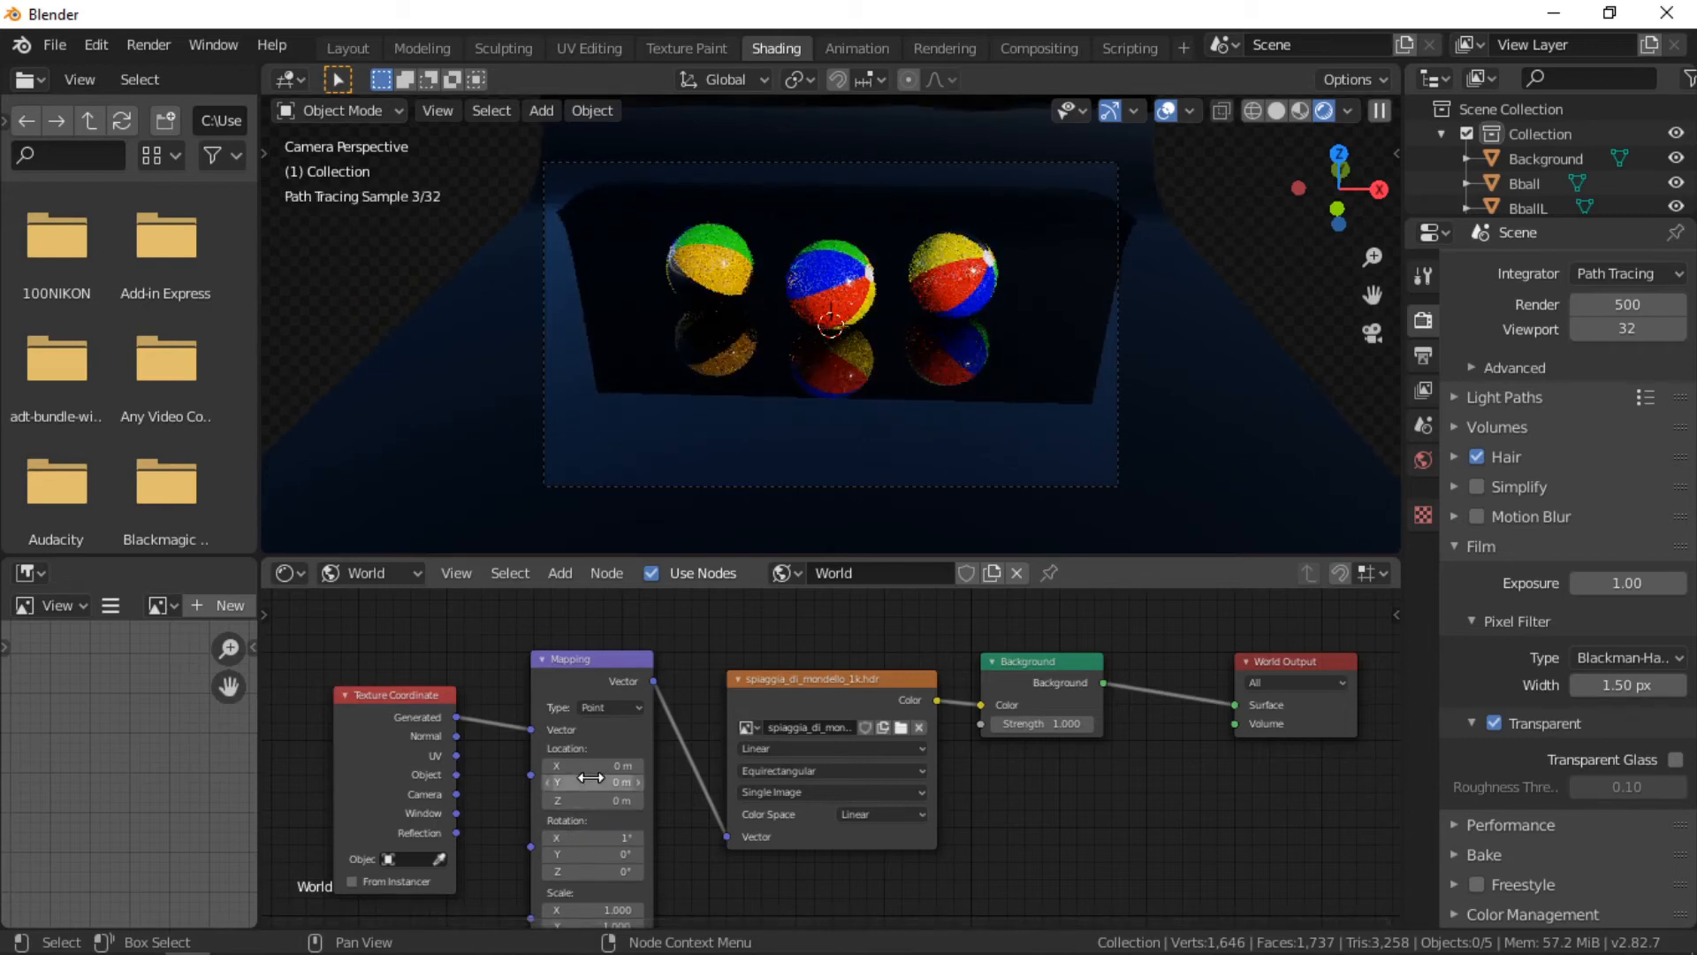
left_click_drag(590, 782, 571, 782)
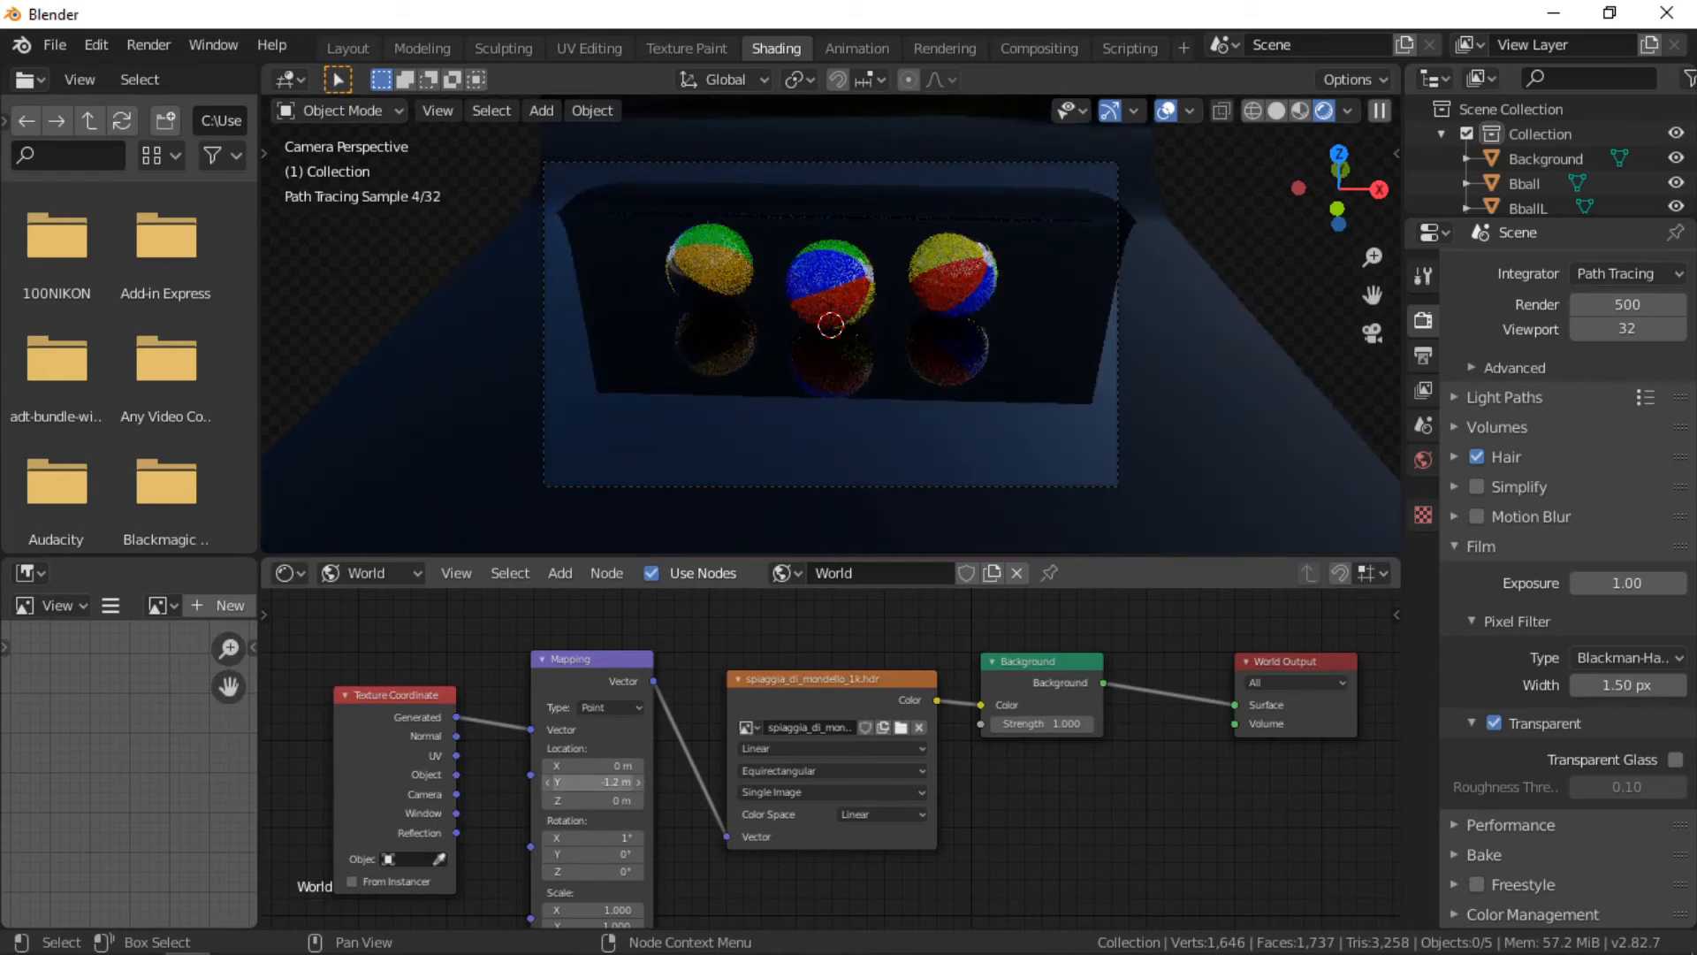
left_click_drag(594, 782, 586, 782)
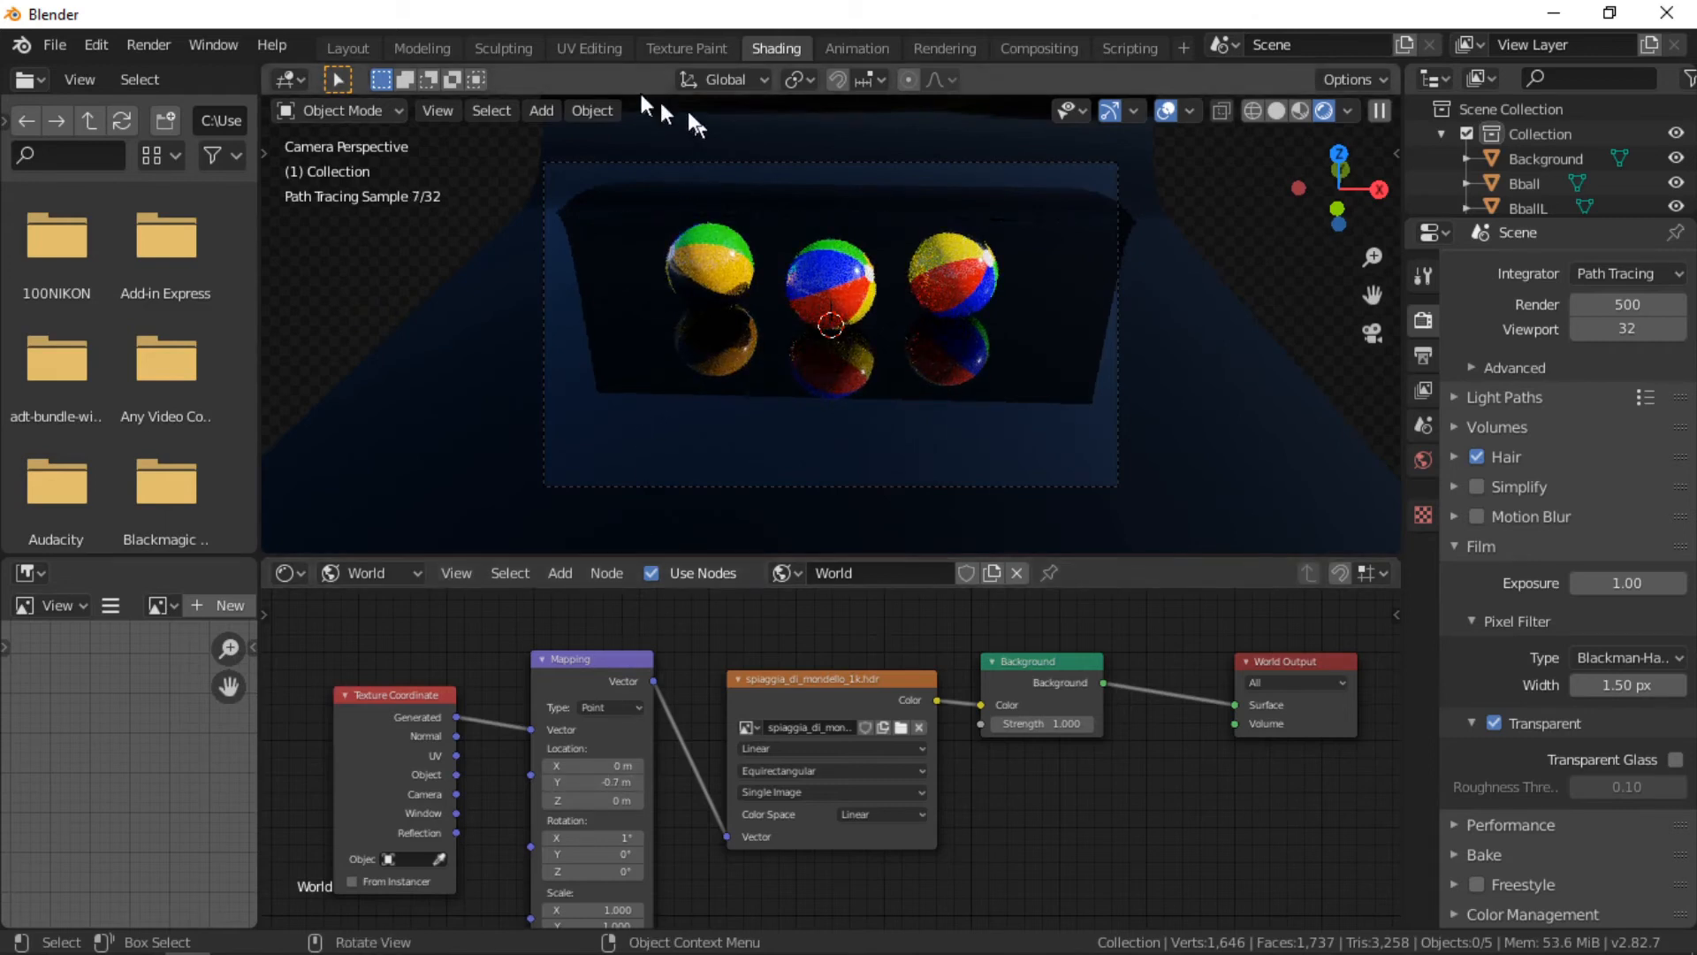
Step: Return to the Modeling workspace and view the scene through the camera
left_click(422, 50)
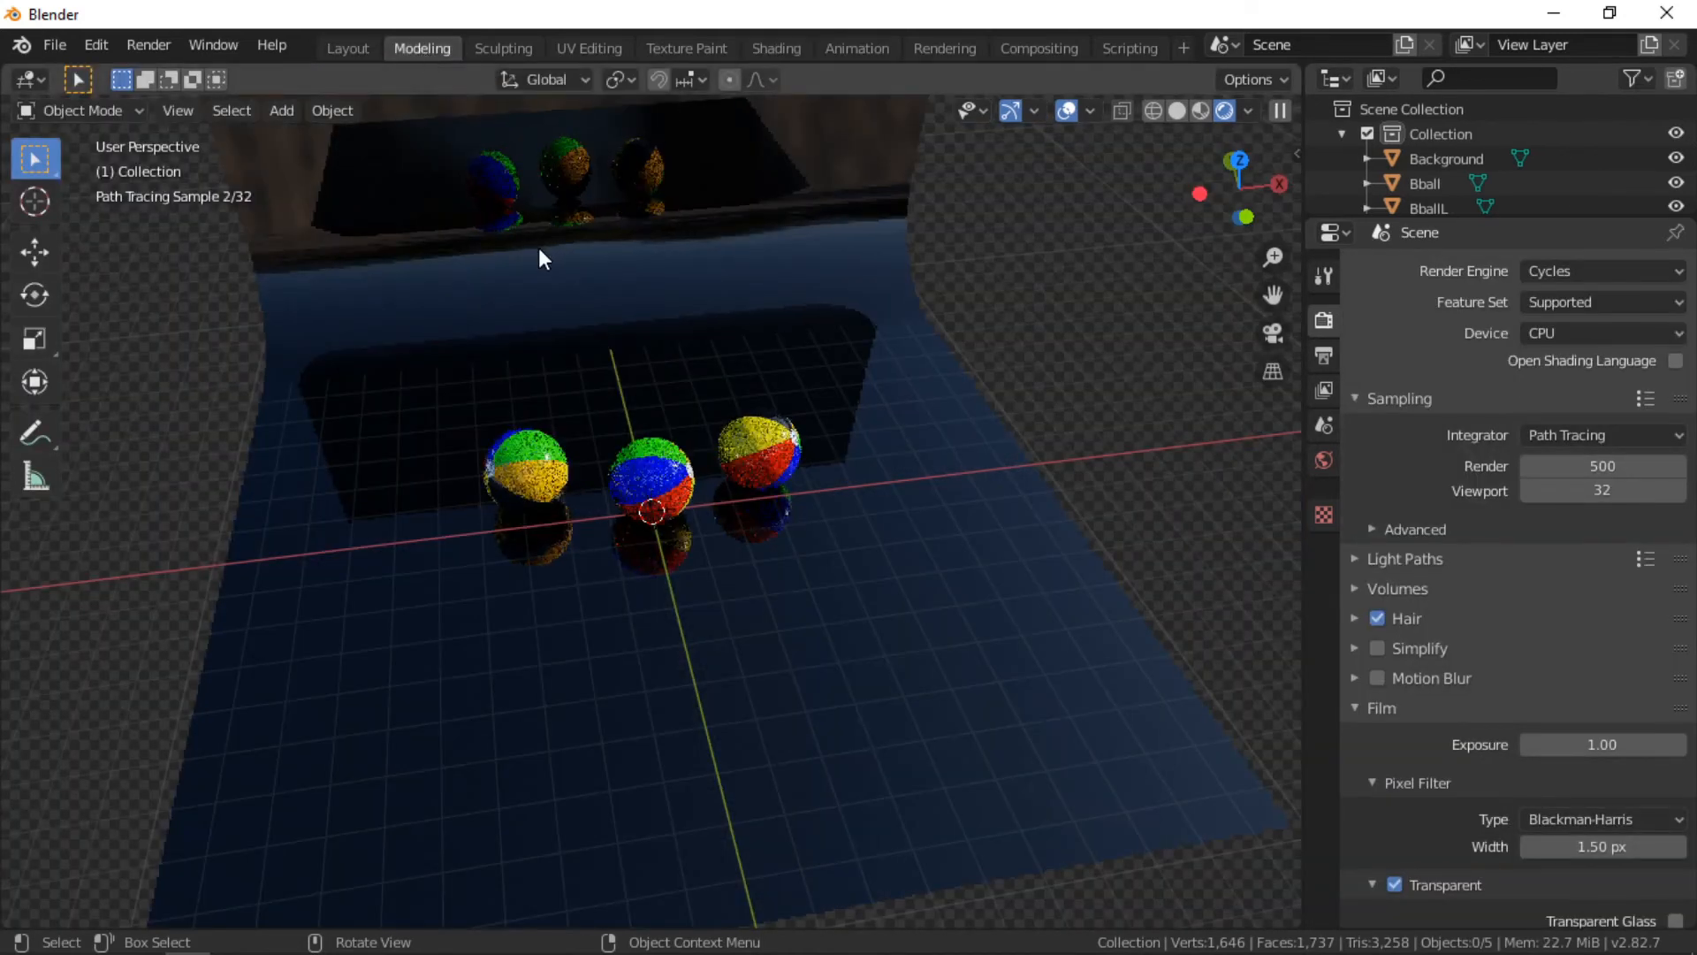
key("KP_0")
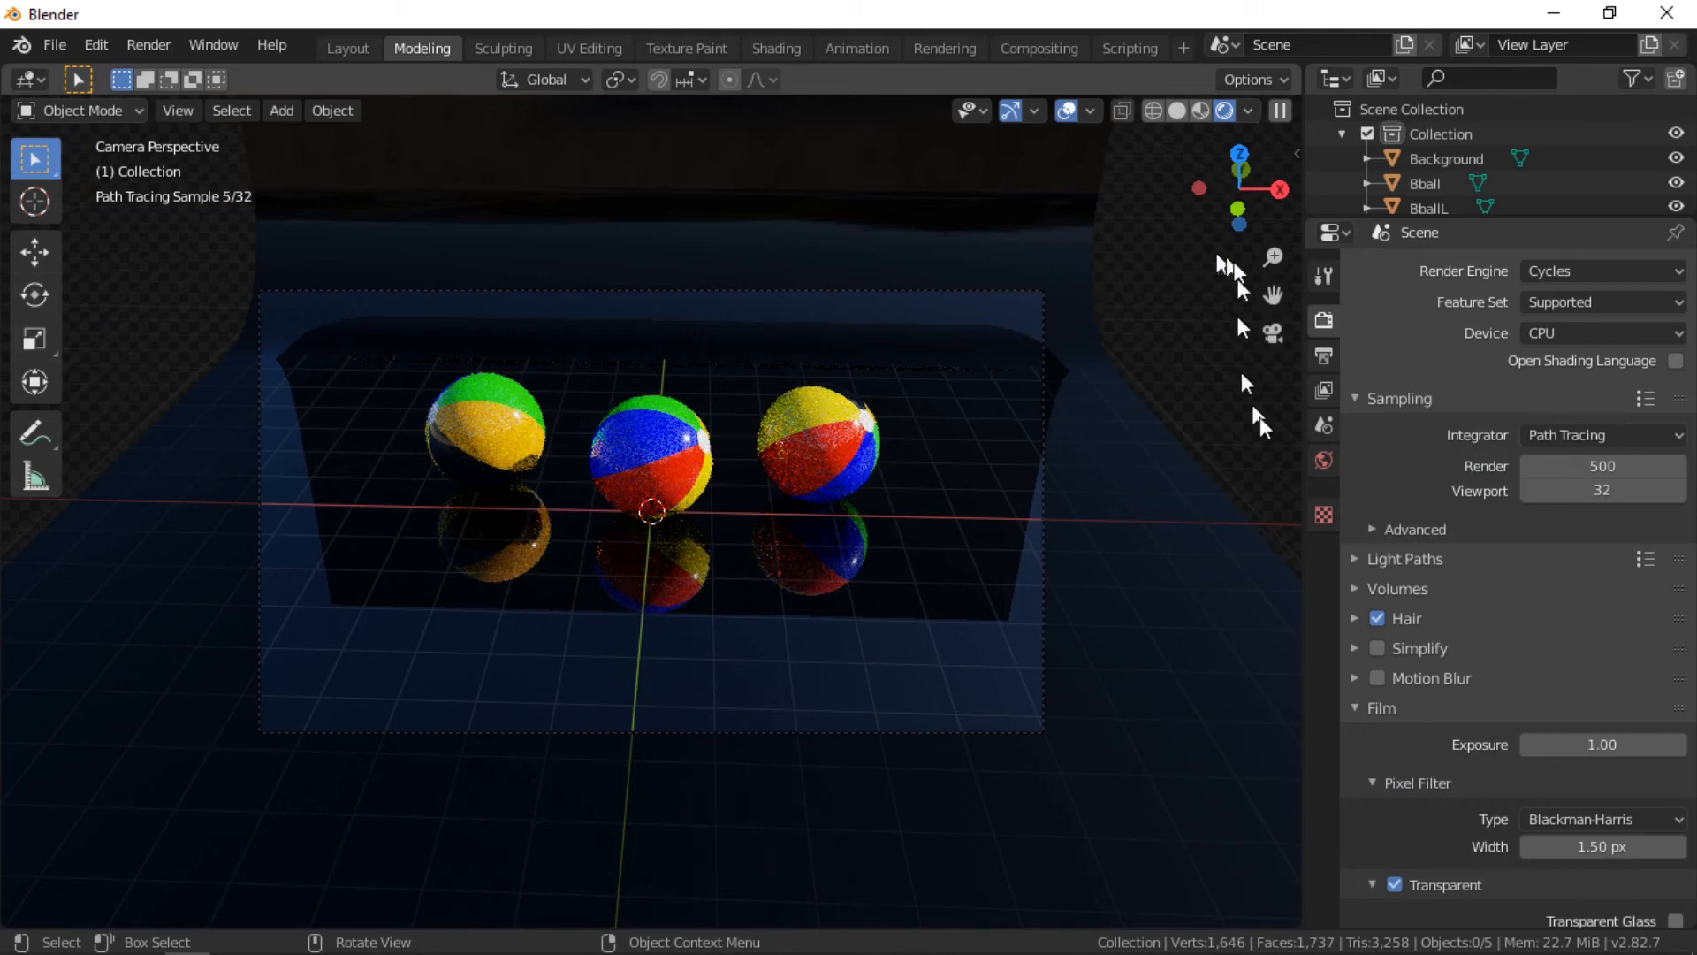
Step: Try shifting the environment's Z location in the world's Mapping settings, then reset it to 0 m
left_click(1323, 458)
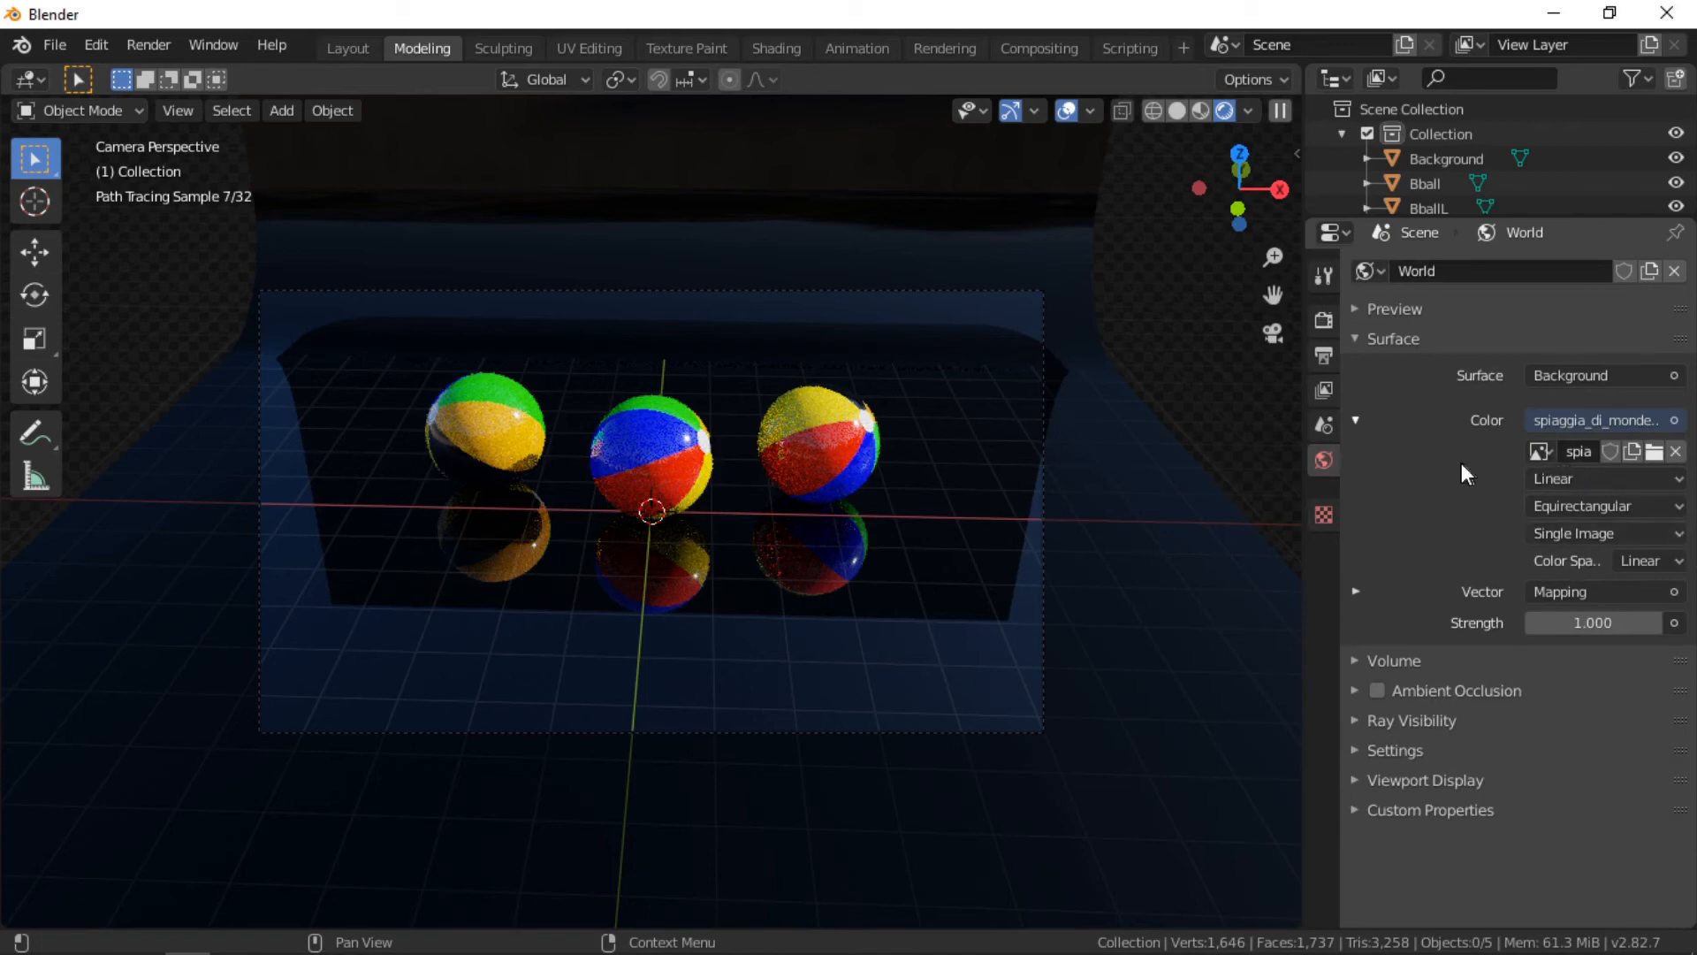
left_click(1355, 592)
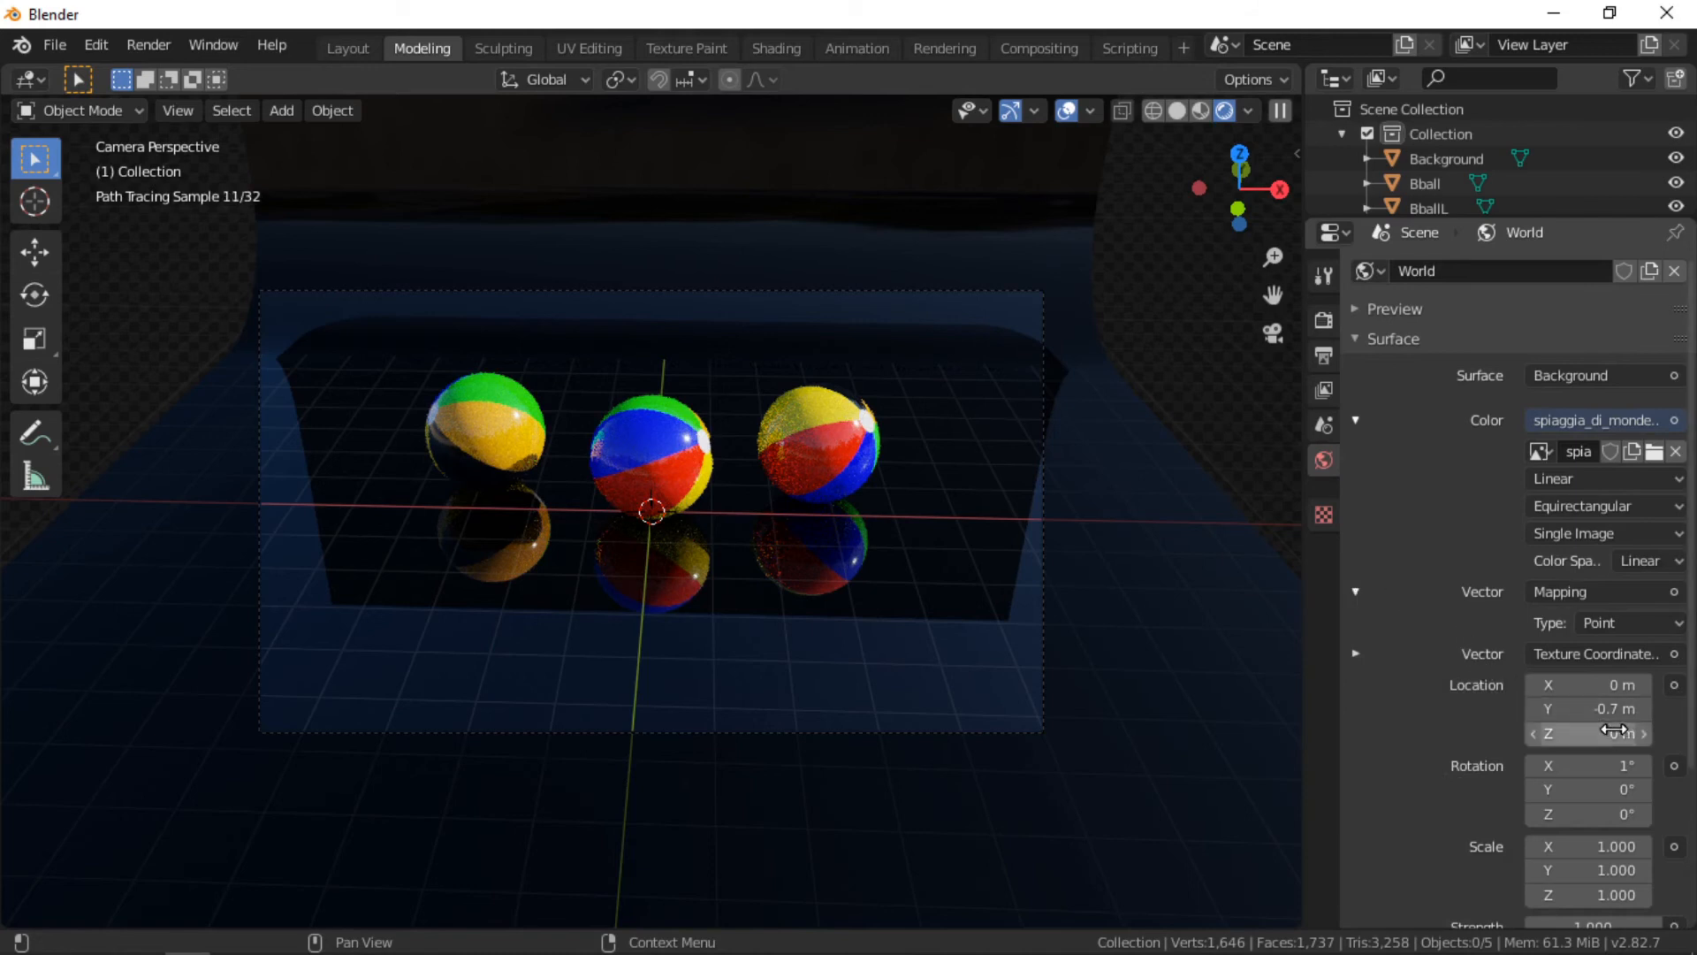
left_click(1644, 733)
left_click(1644, 733)
left_click(1644, 733)
left_click(1644, 733)
left_click(1644, 734)
left_click(1644, 734)
left_click(1644, 734)
left_click(1643, 733)
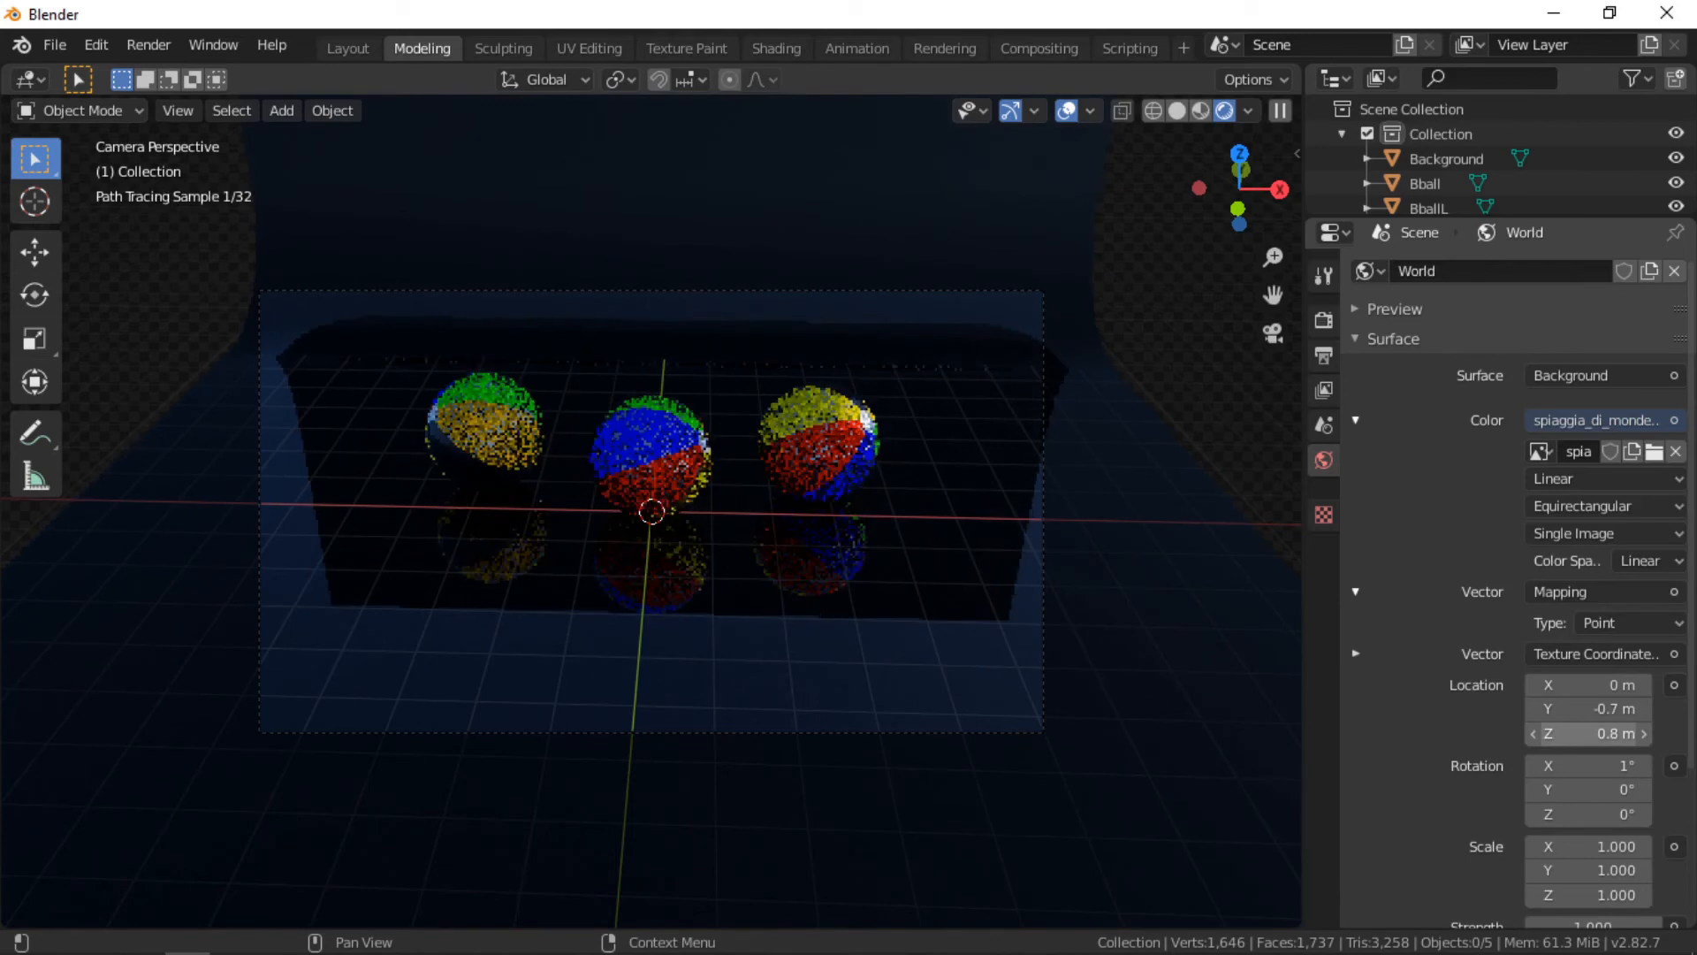
left_click_drag(1596, 734, 1578, 733)
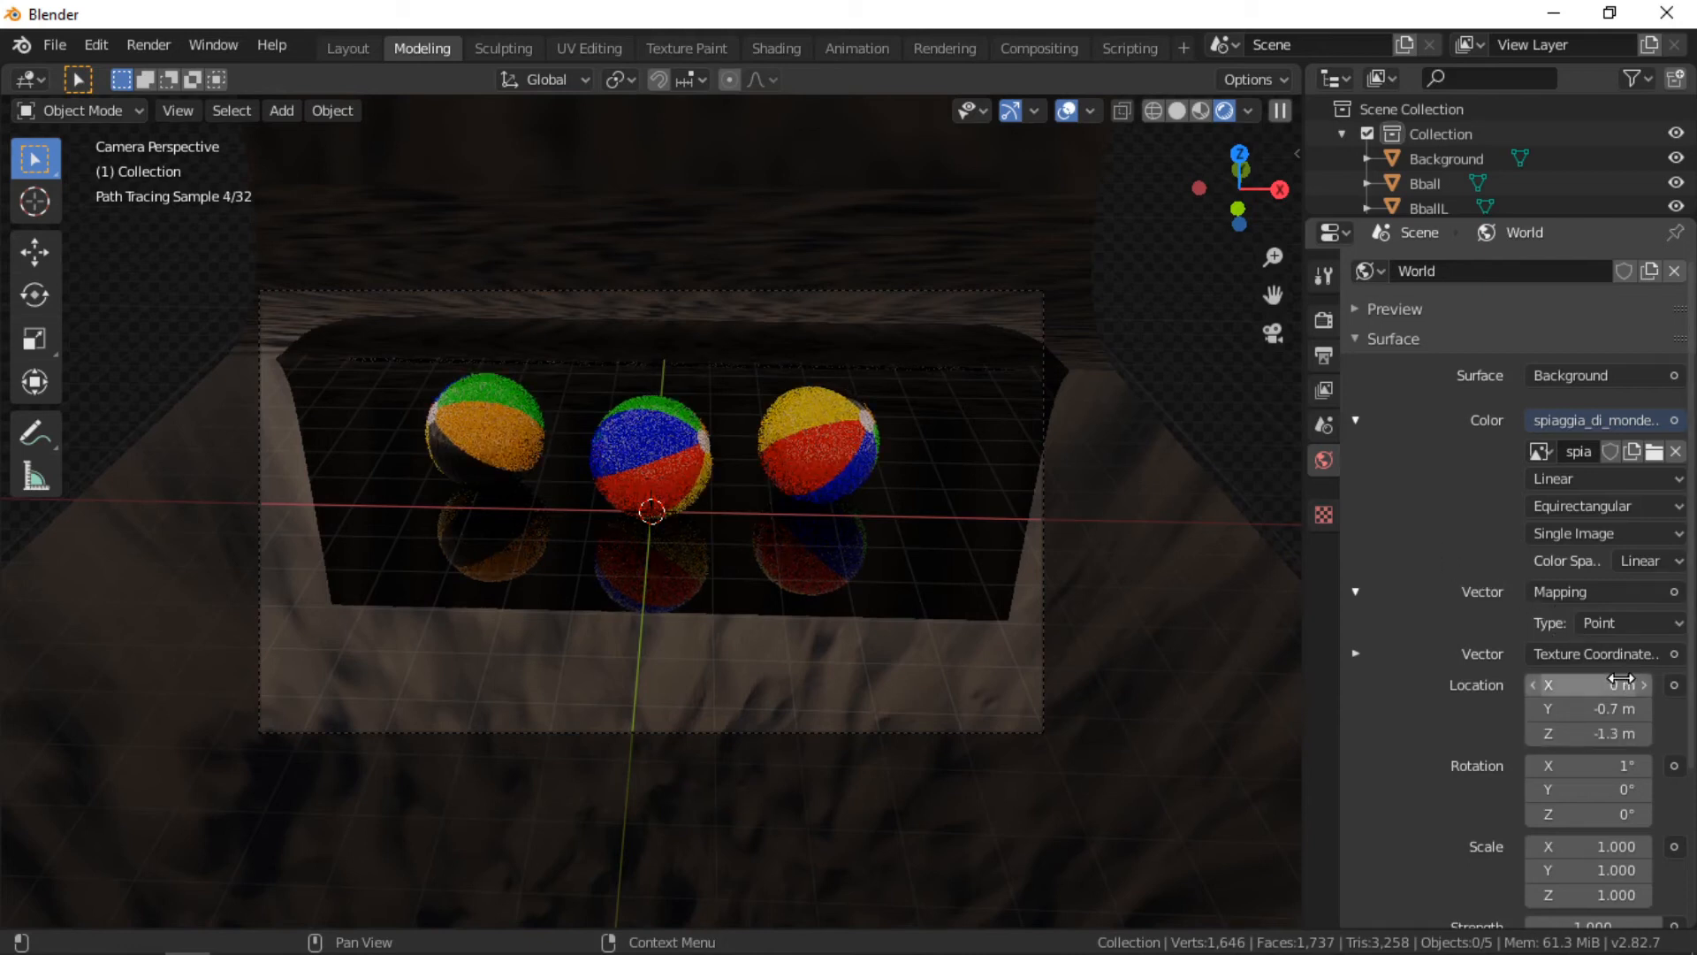
left_click(1596, 735)
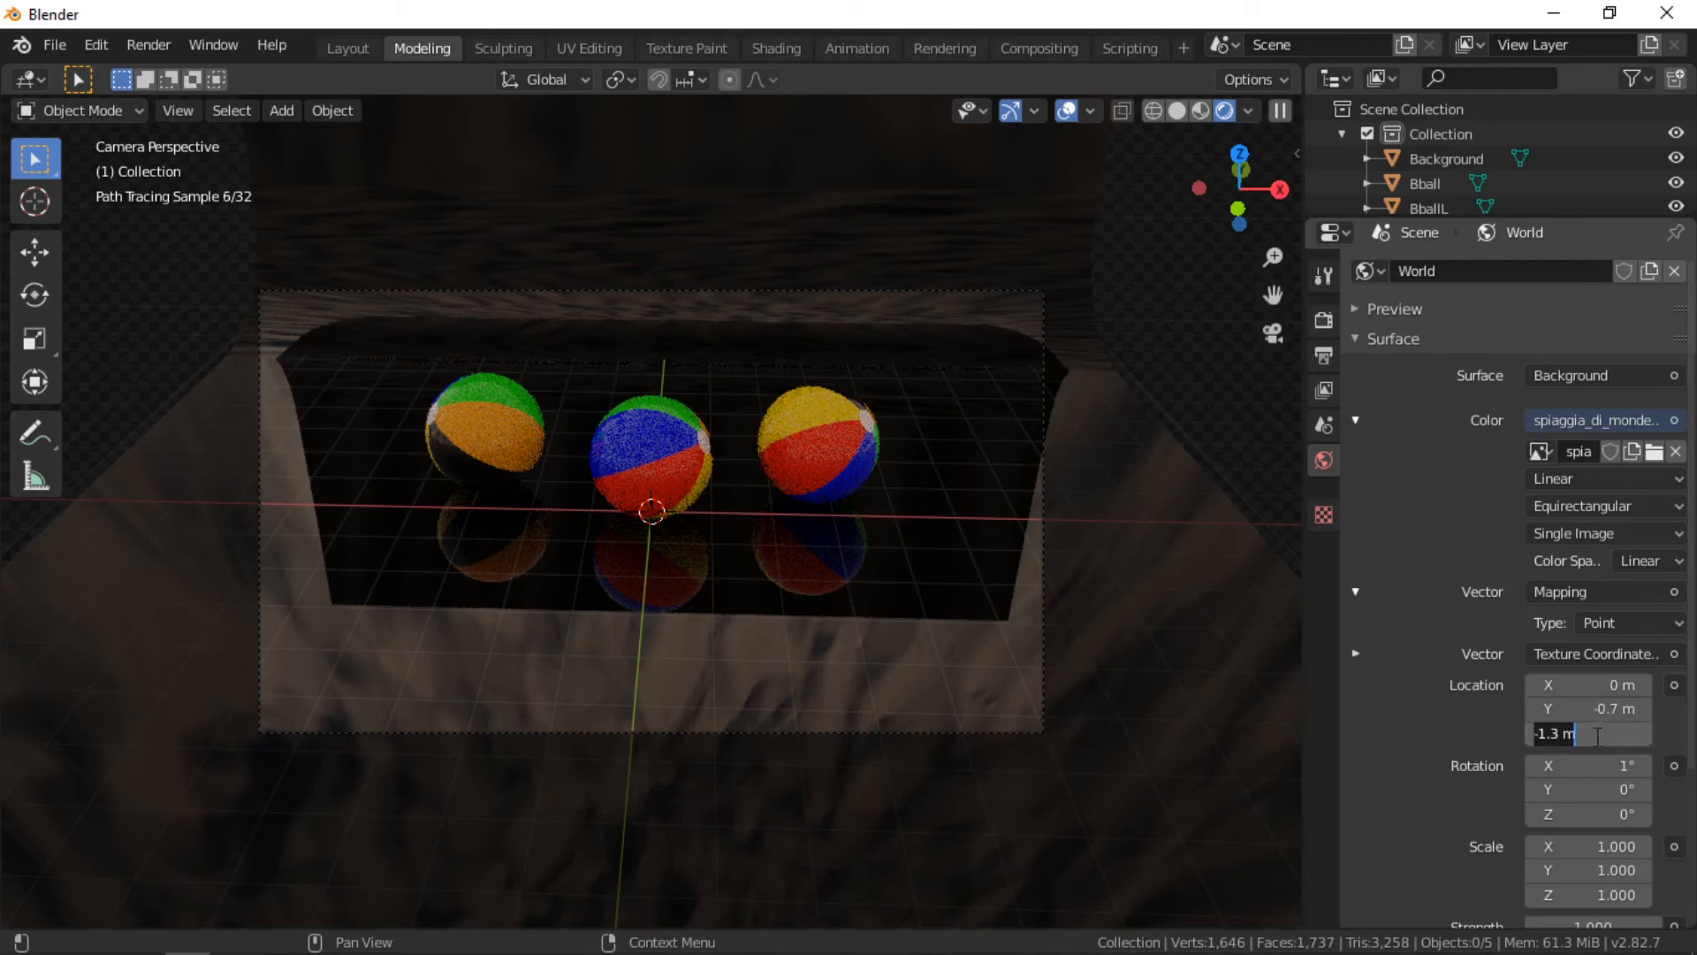
type("0")
key("Return")
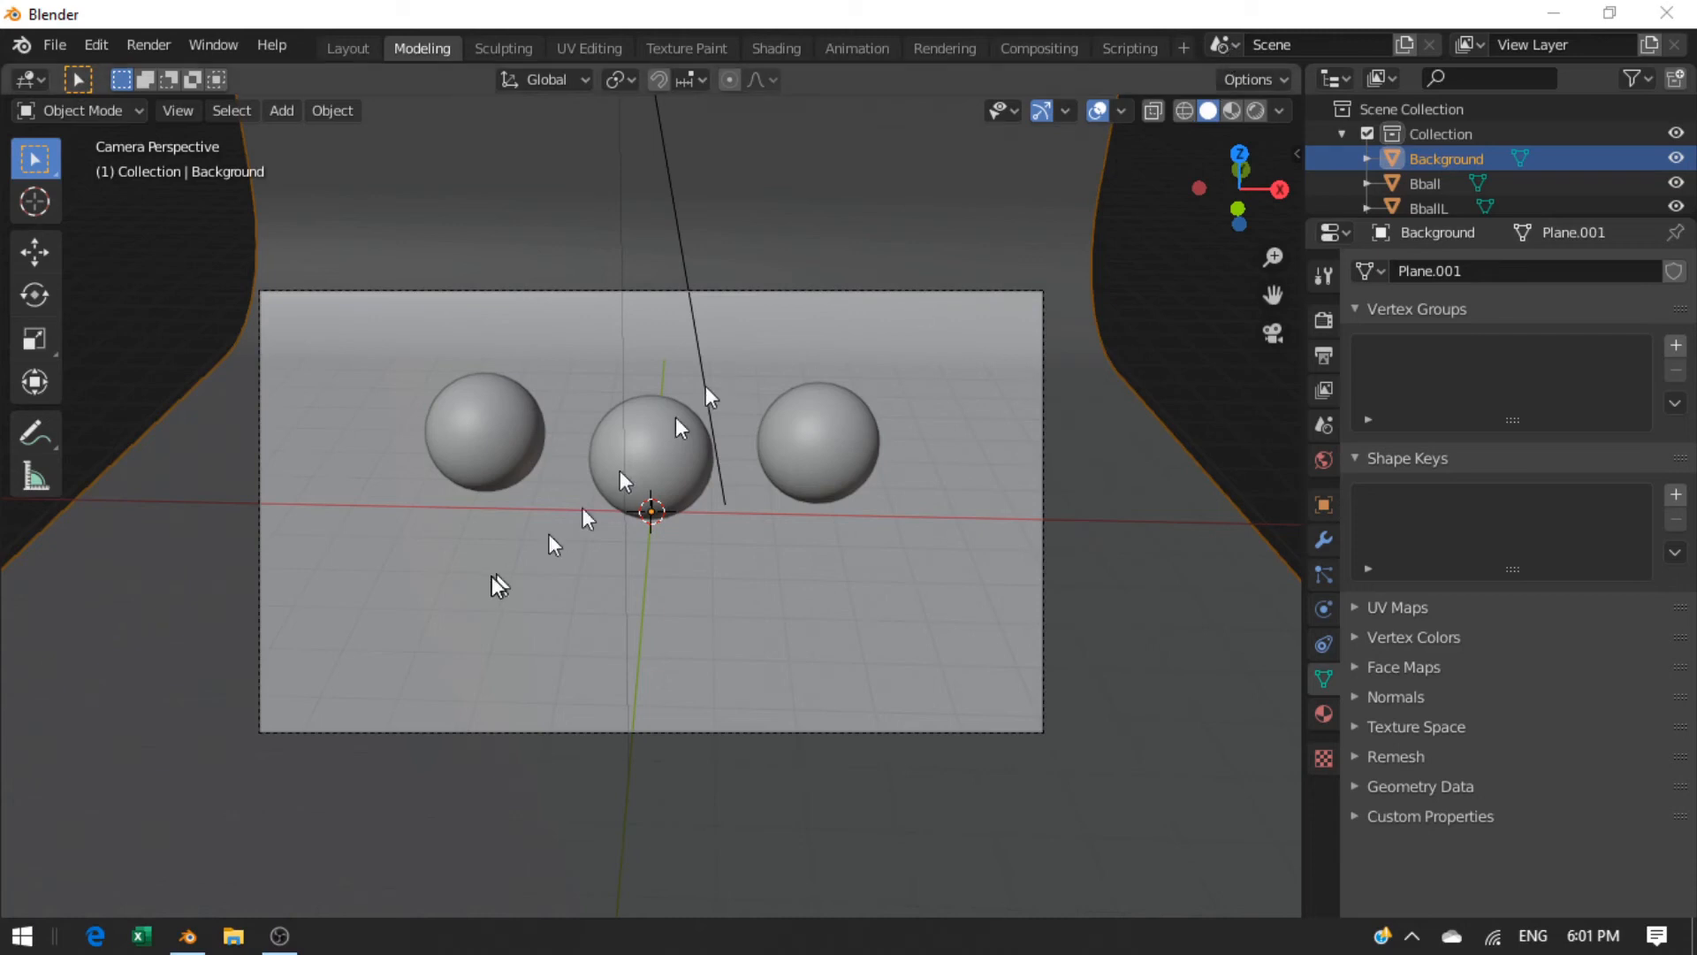
Step: Delete the Sun light from the scene
middle_click_drag(501, 590, 667, 610)
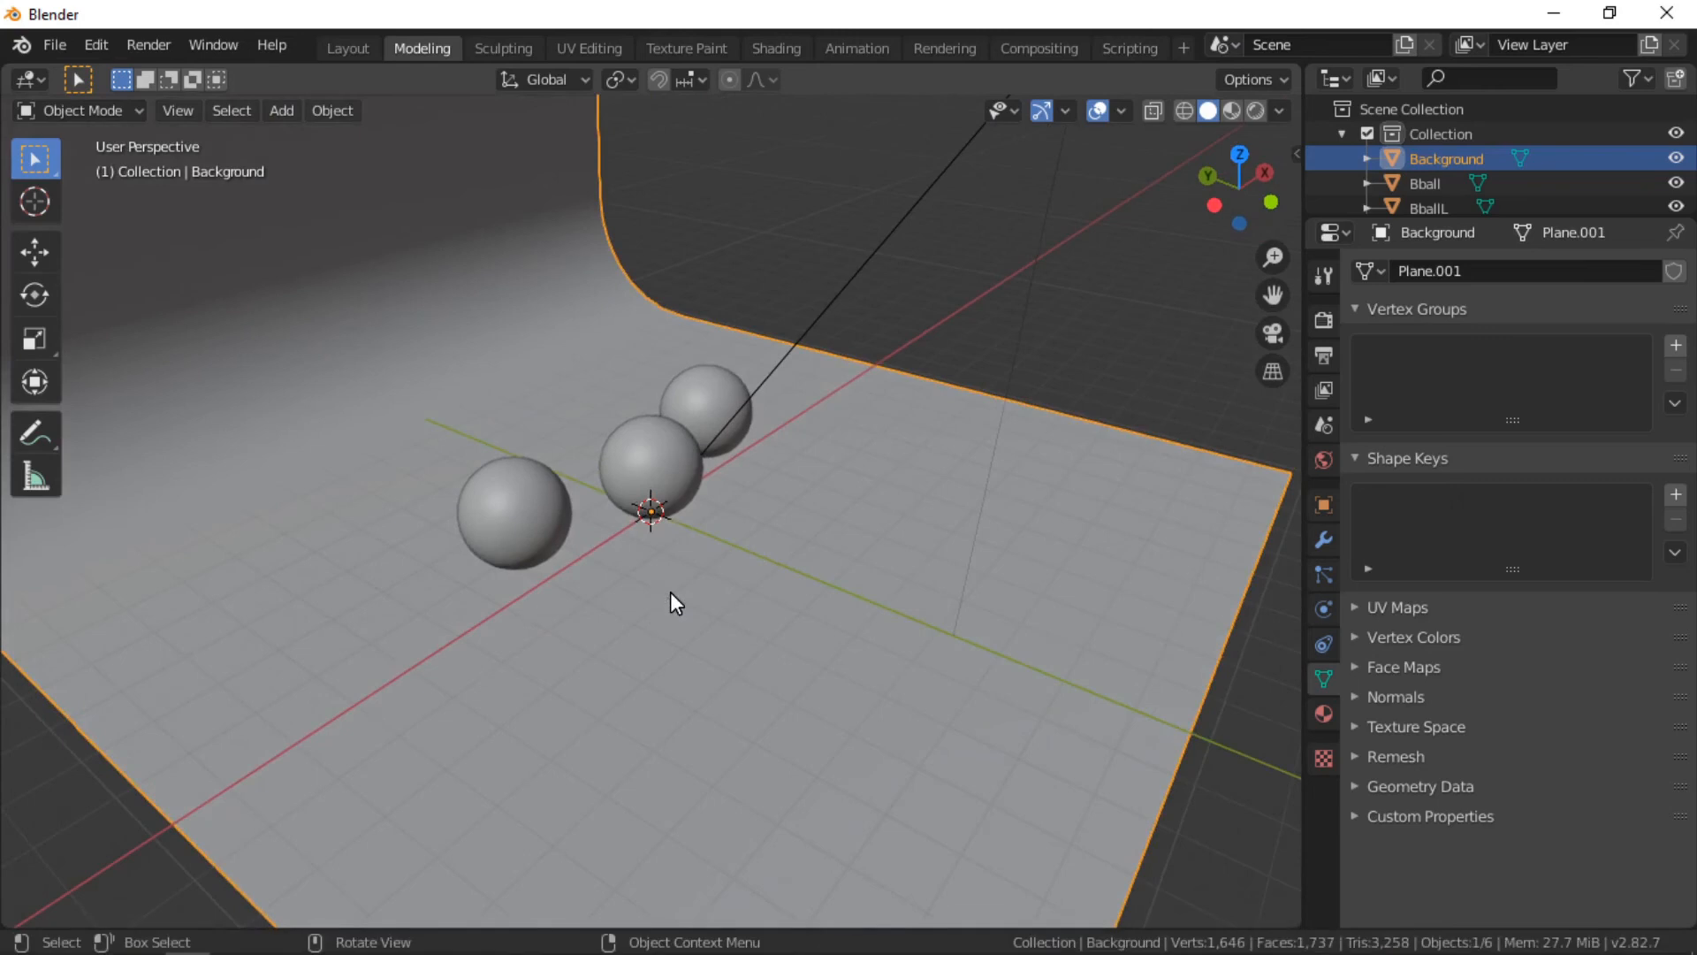
scroll(670, 591, "down", 6)
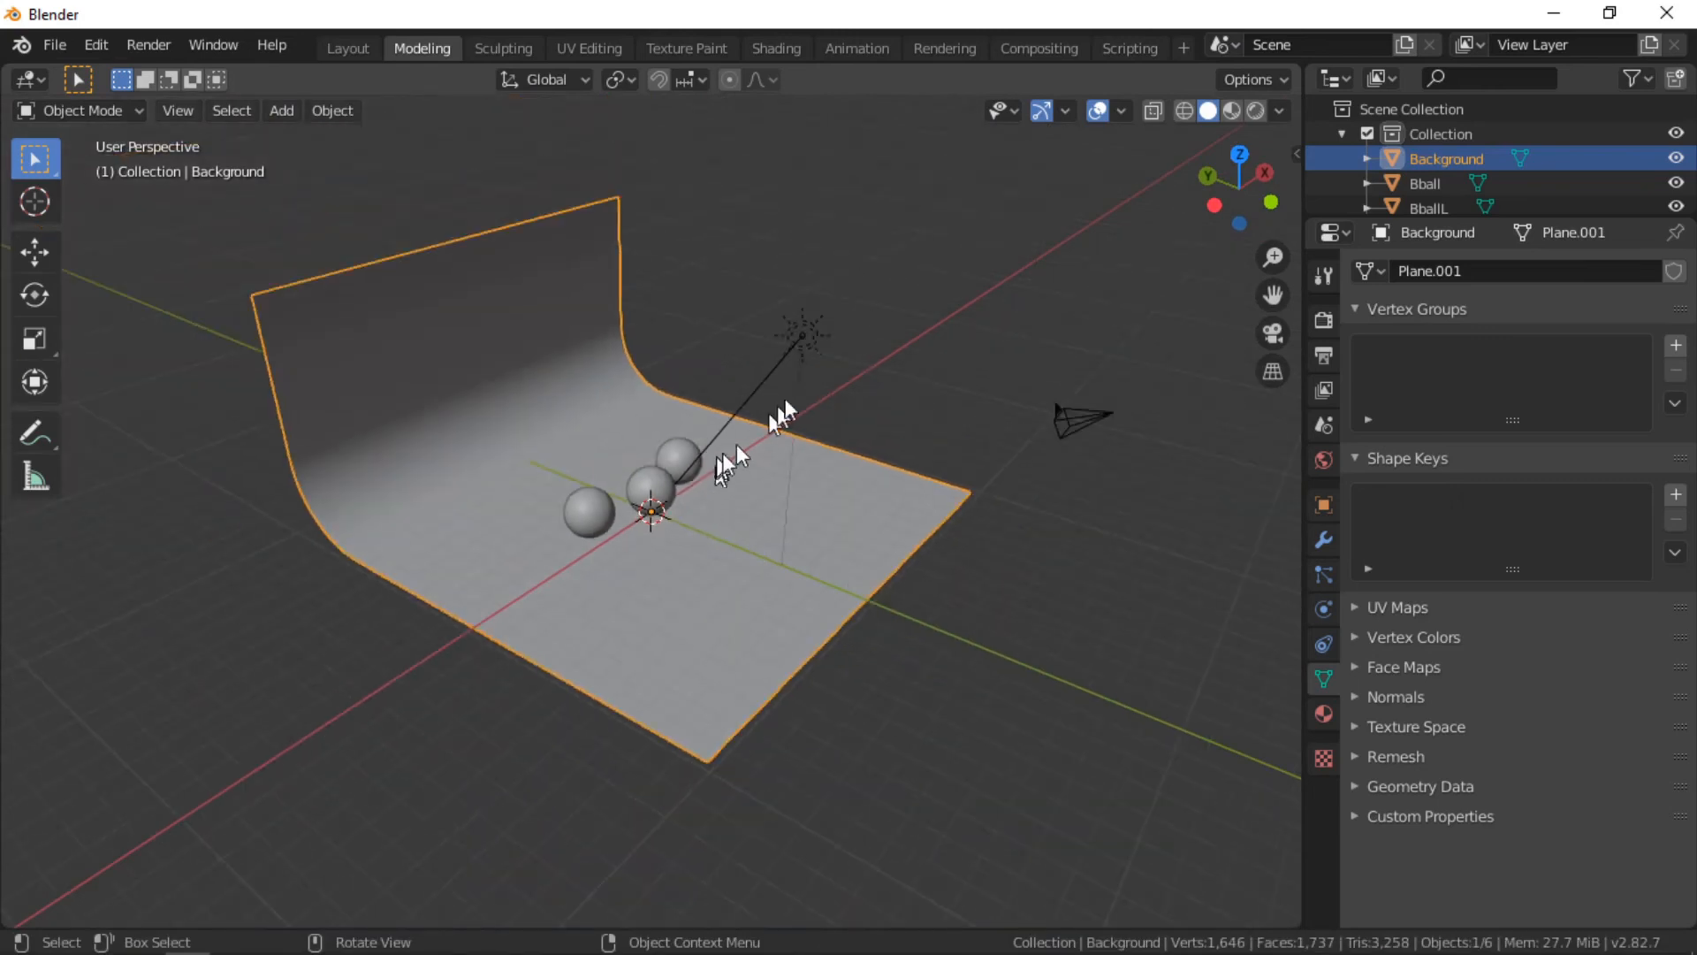
left_click(792, 346)
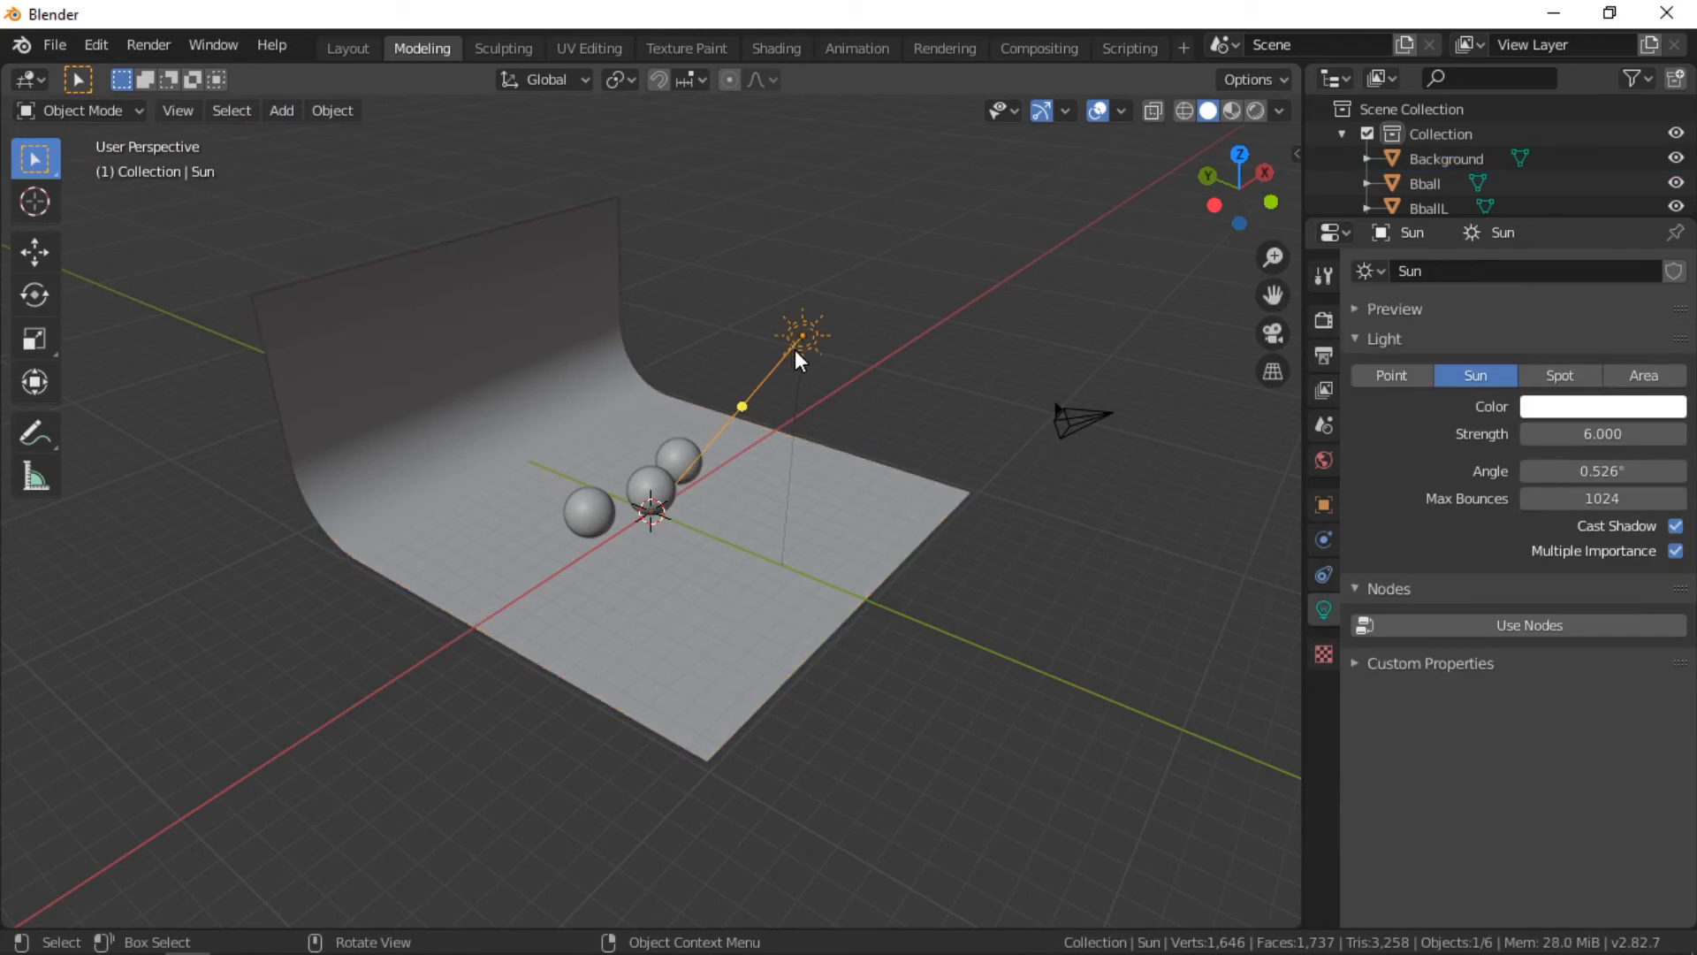
key("x")
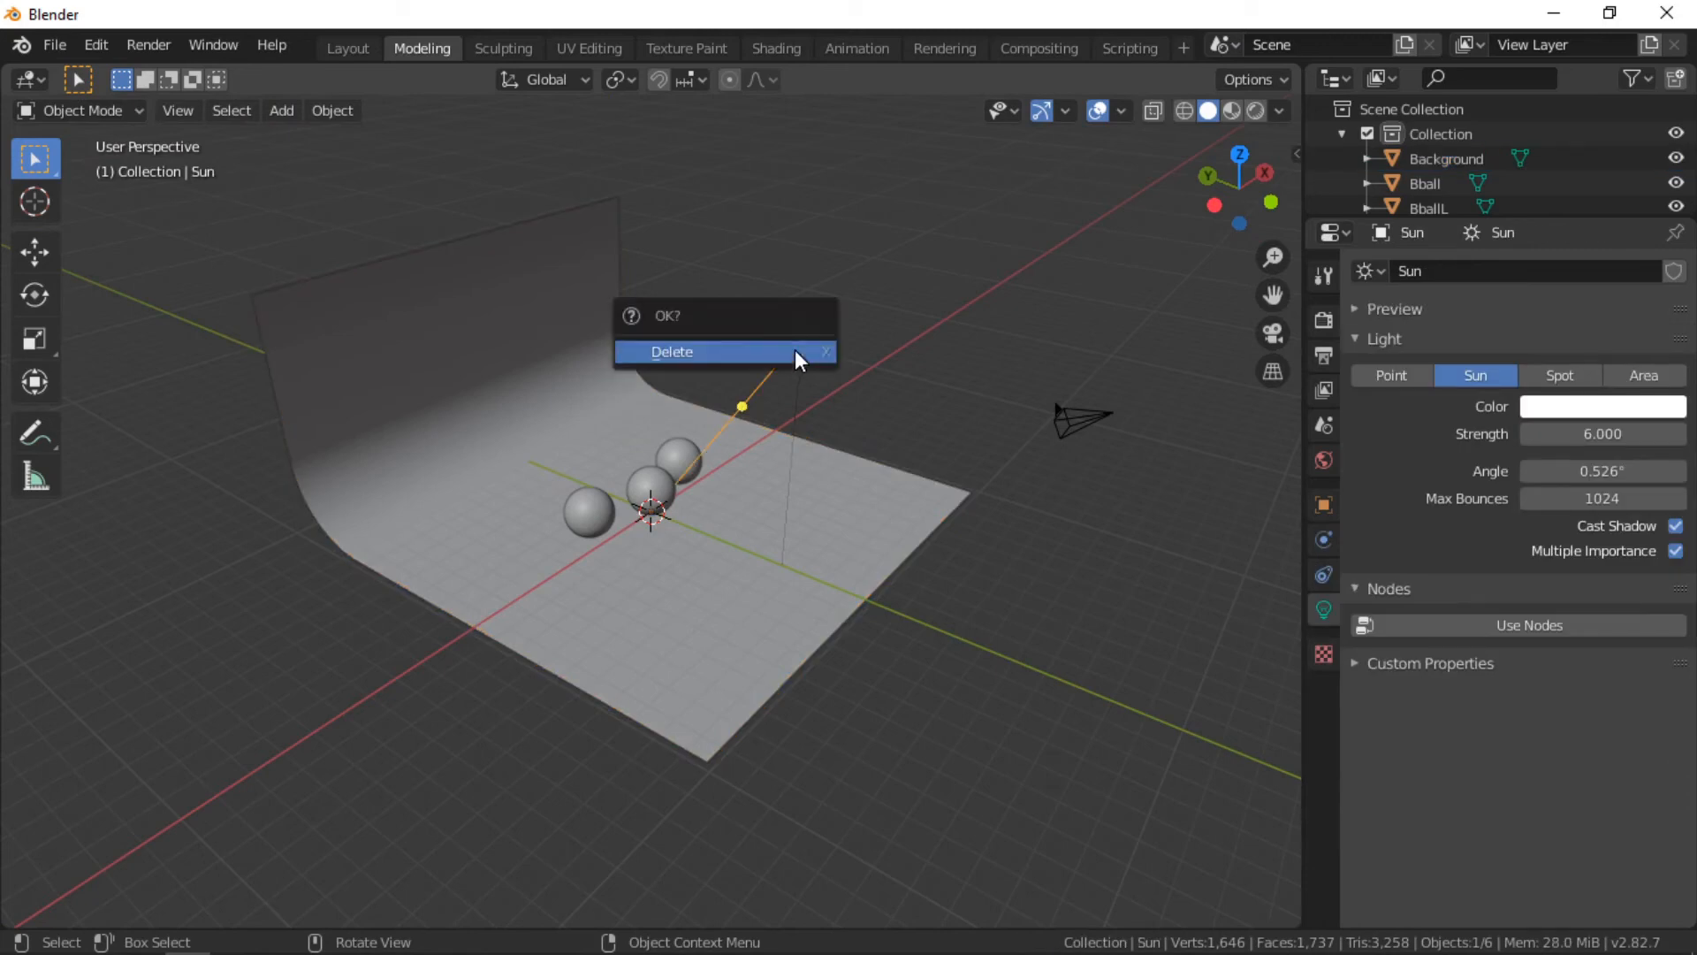
left_click(794, 351)
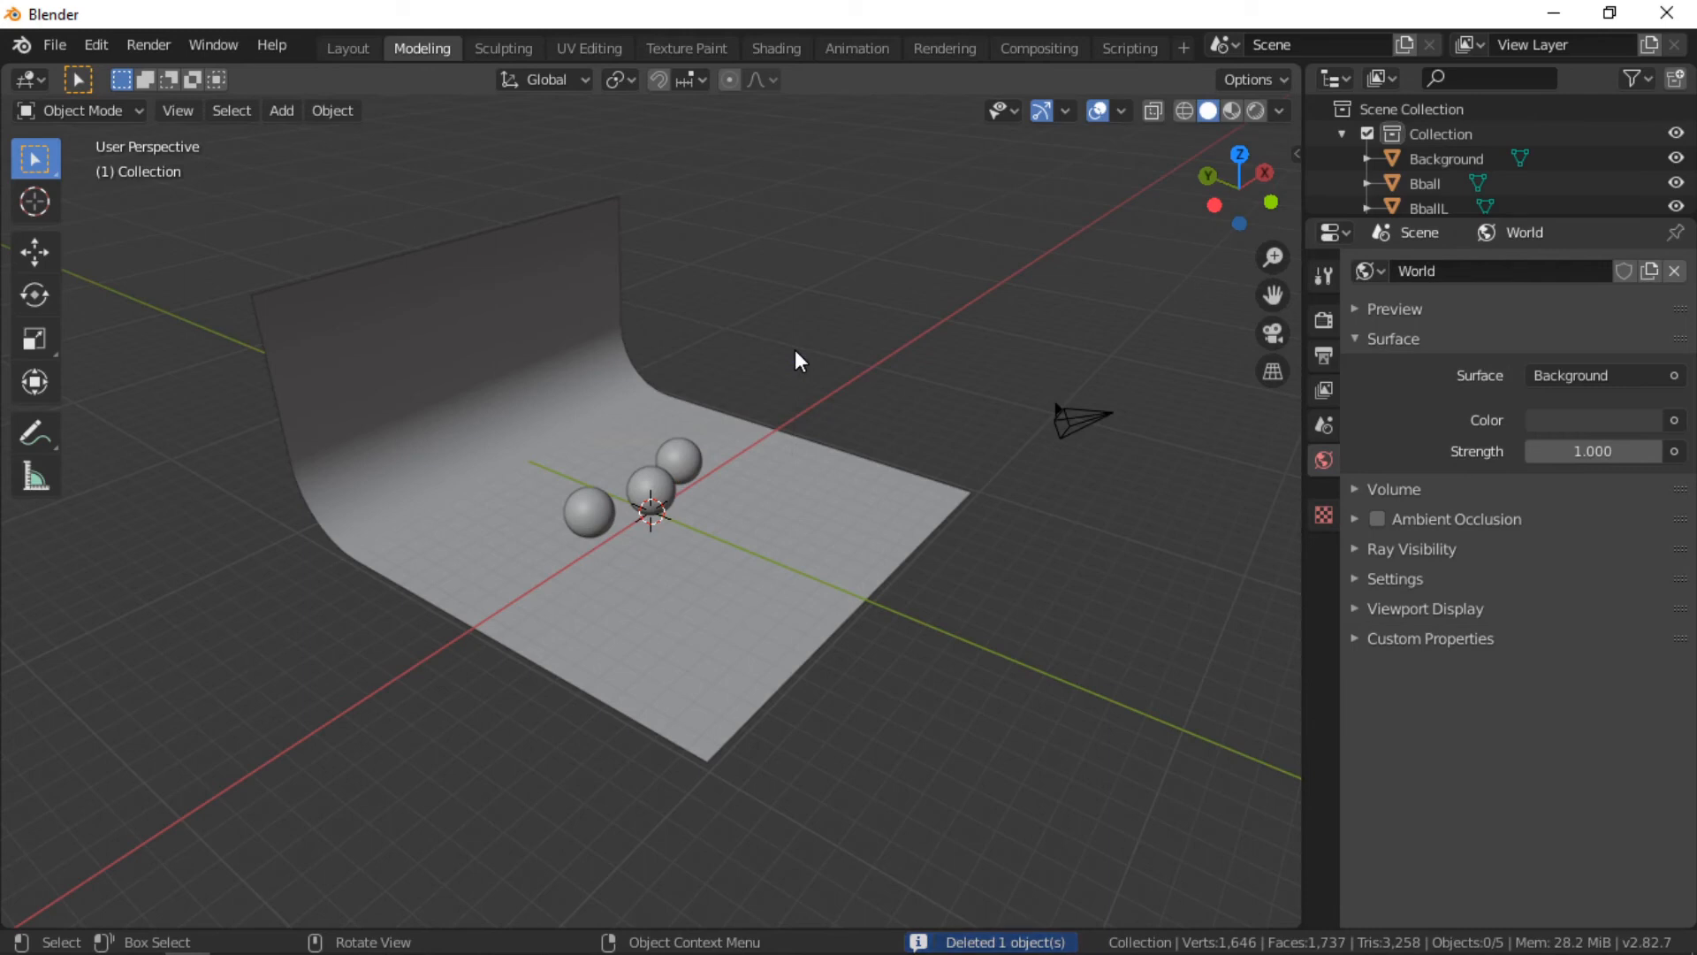
Step: Switch the viewport to rendered shading and turn off Scene World lighting to preview with a built-in HDRI
middle_click_drag(795, 352, 574, 353)
scroll(541, 355, "up", 3)
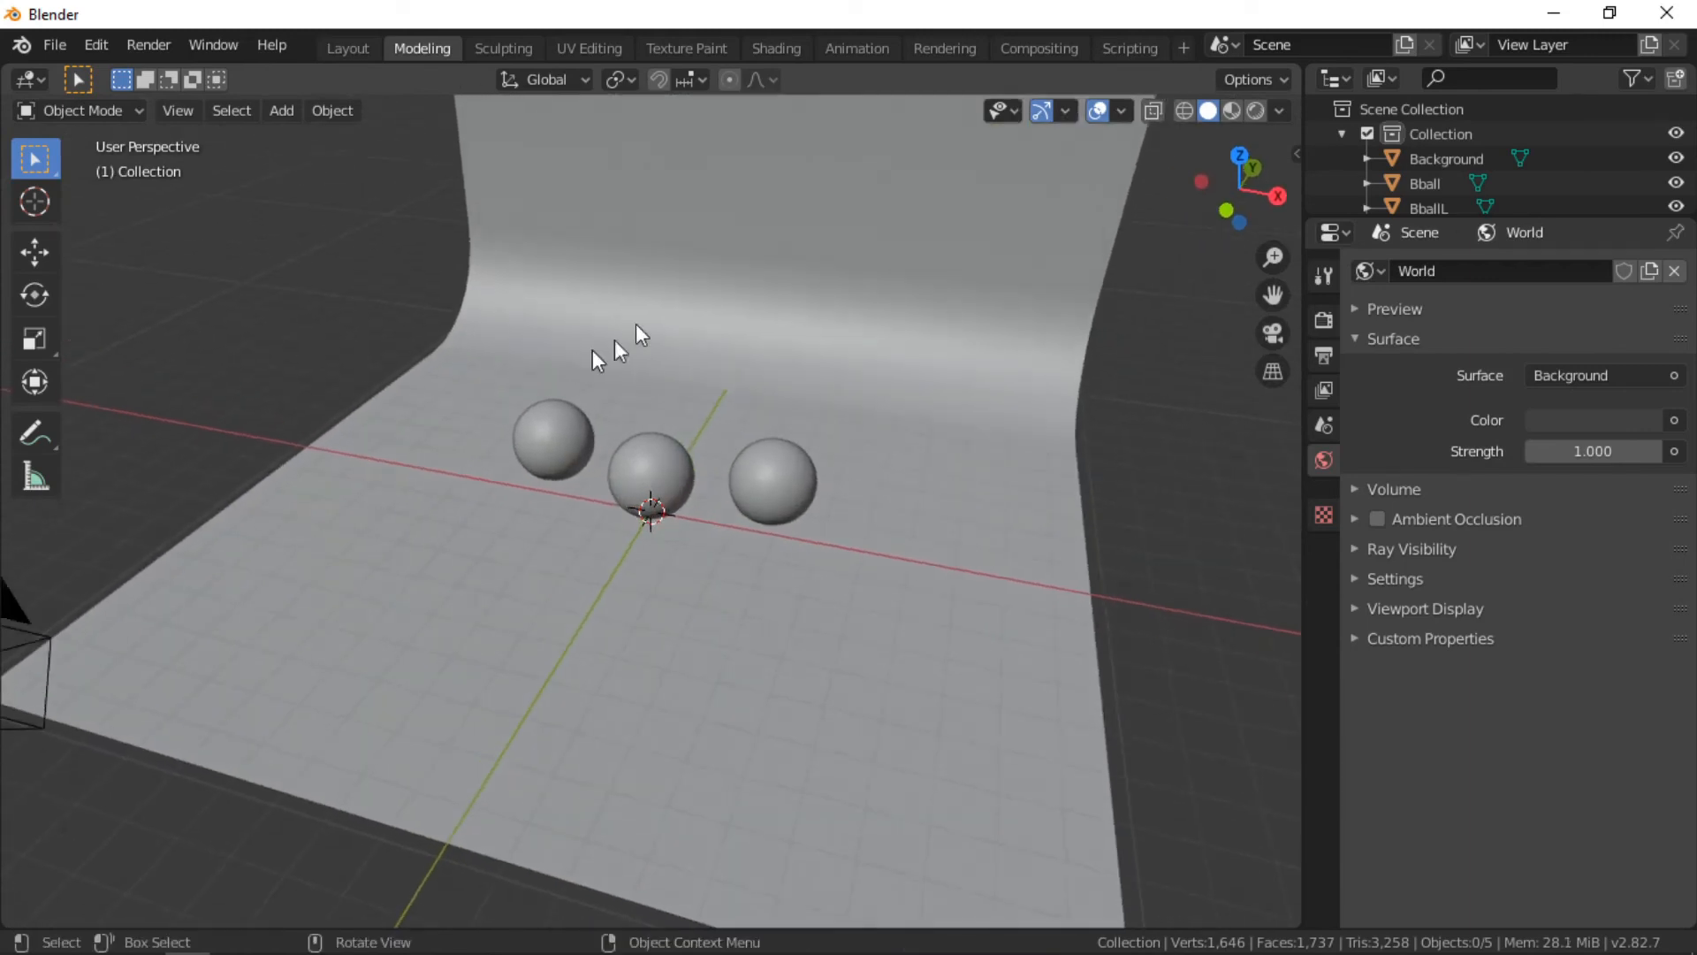
left_click(1257, 110)
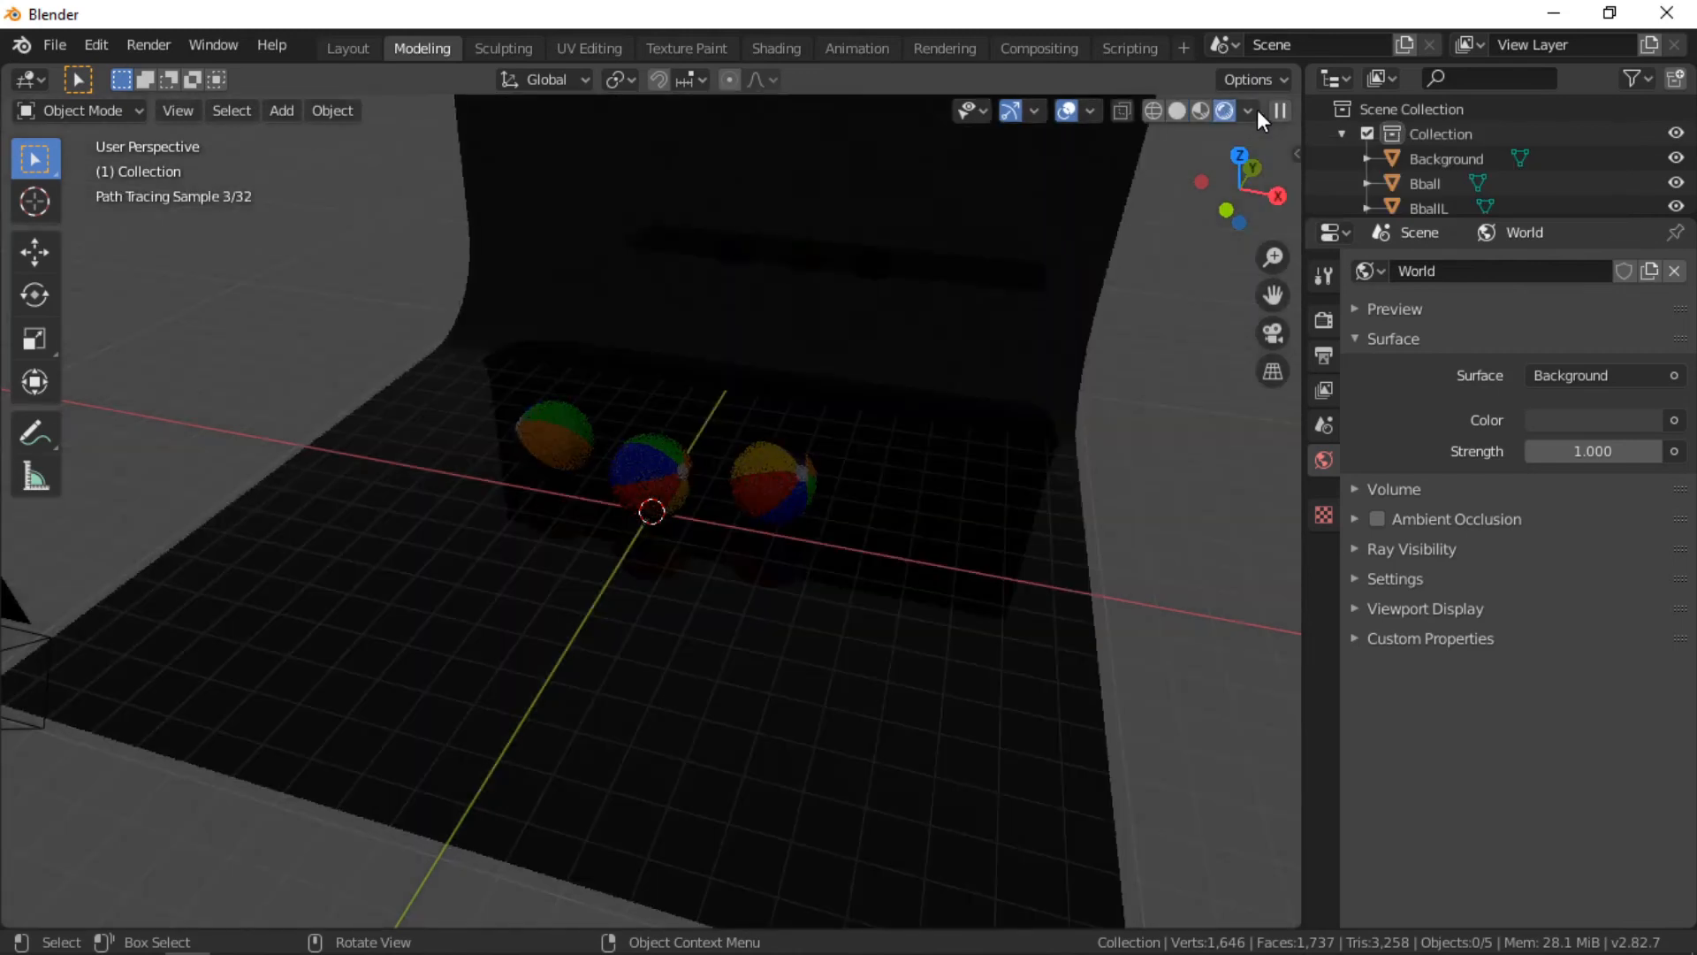
left_click(1247, 110)
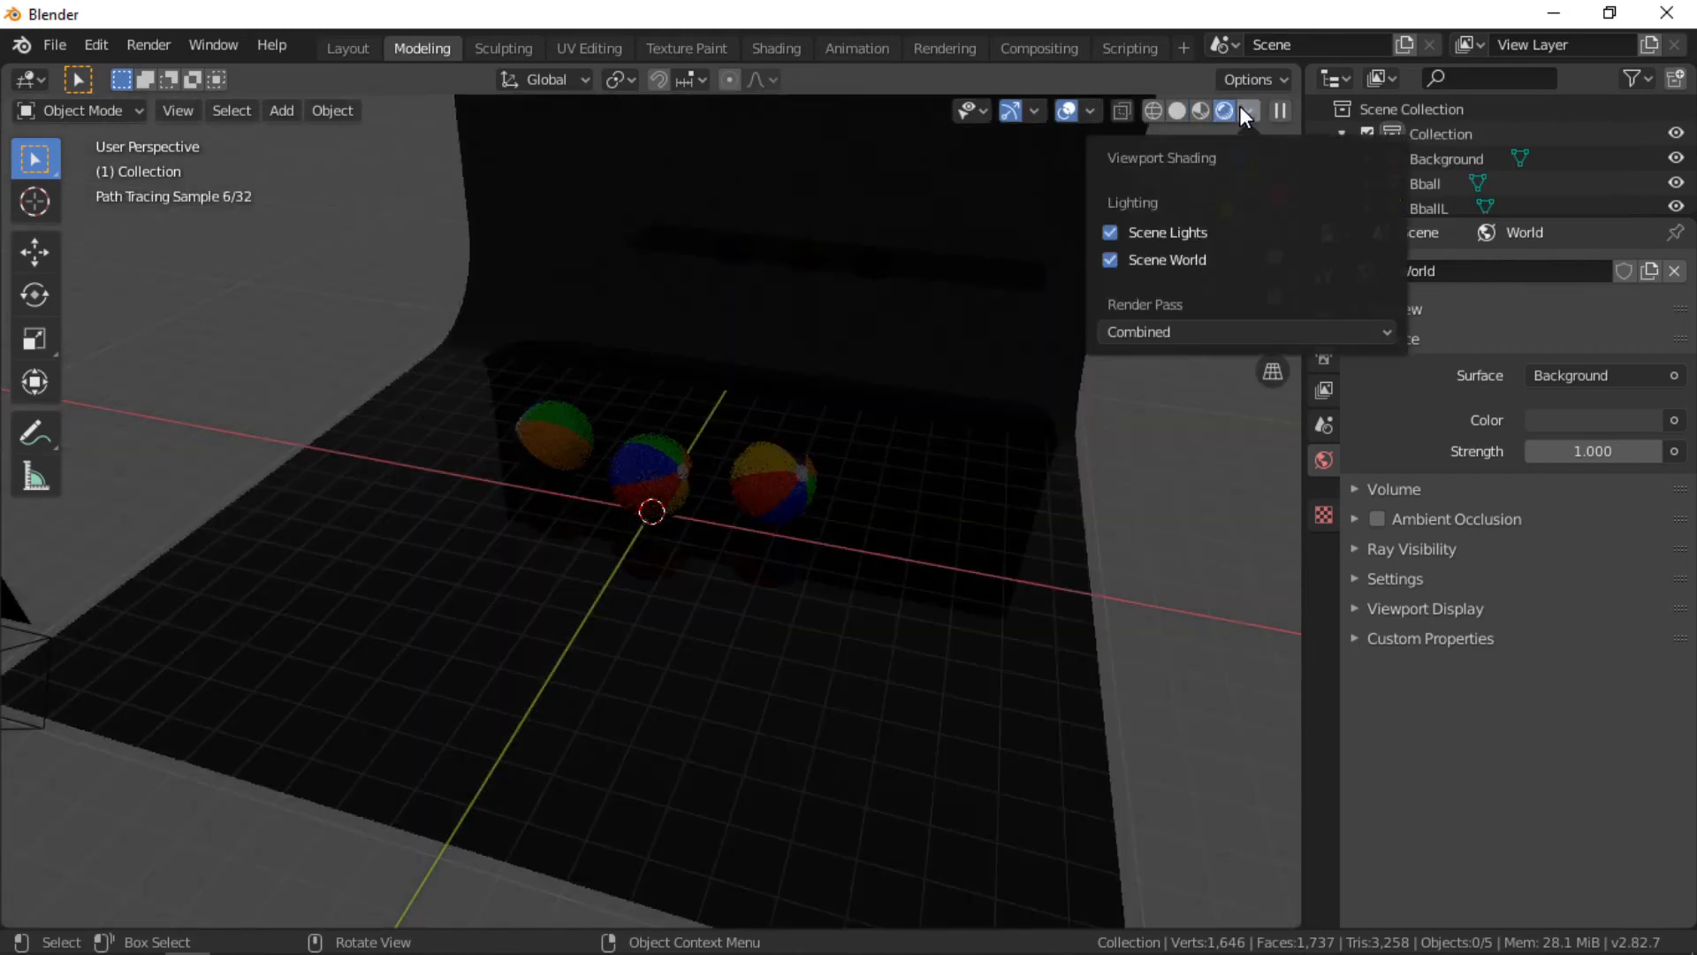
left_click(1109, 260)
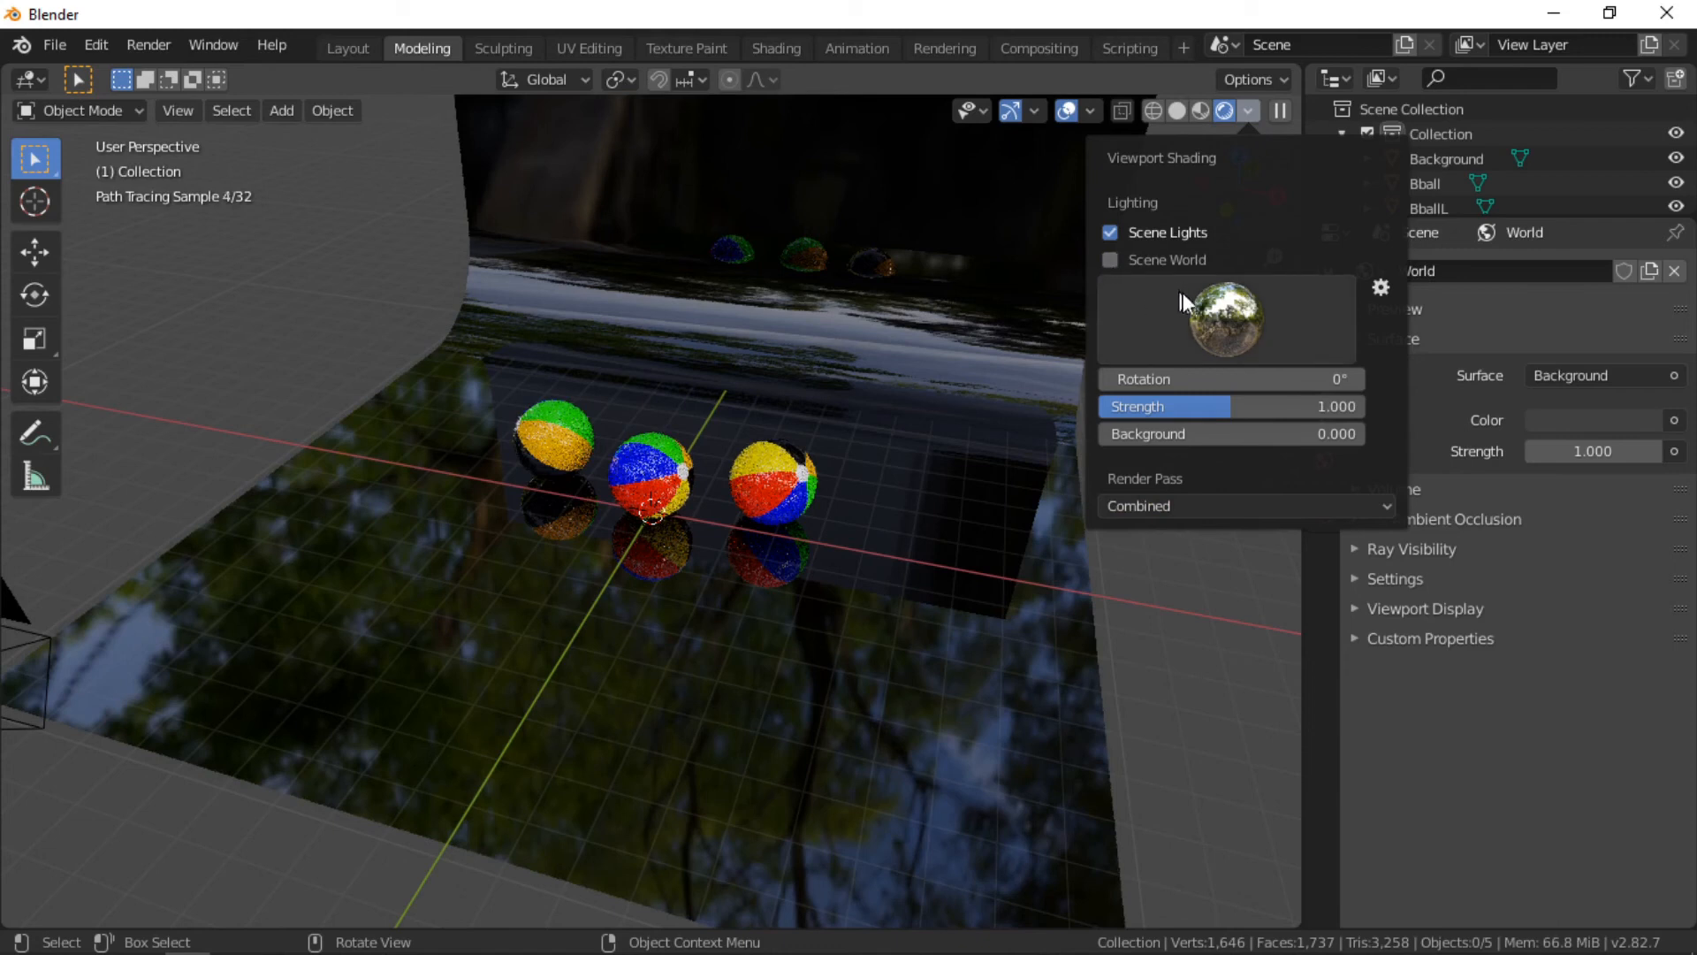
Step: Pick the first built-in preview HDRI and set its rotation to 2.2°
left_click(1223, 325)
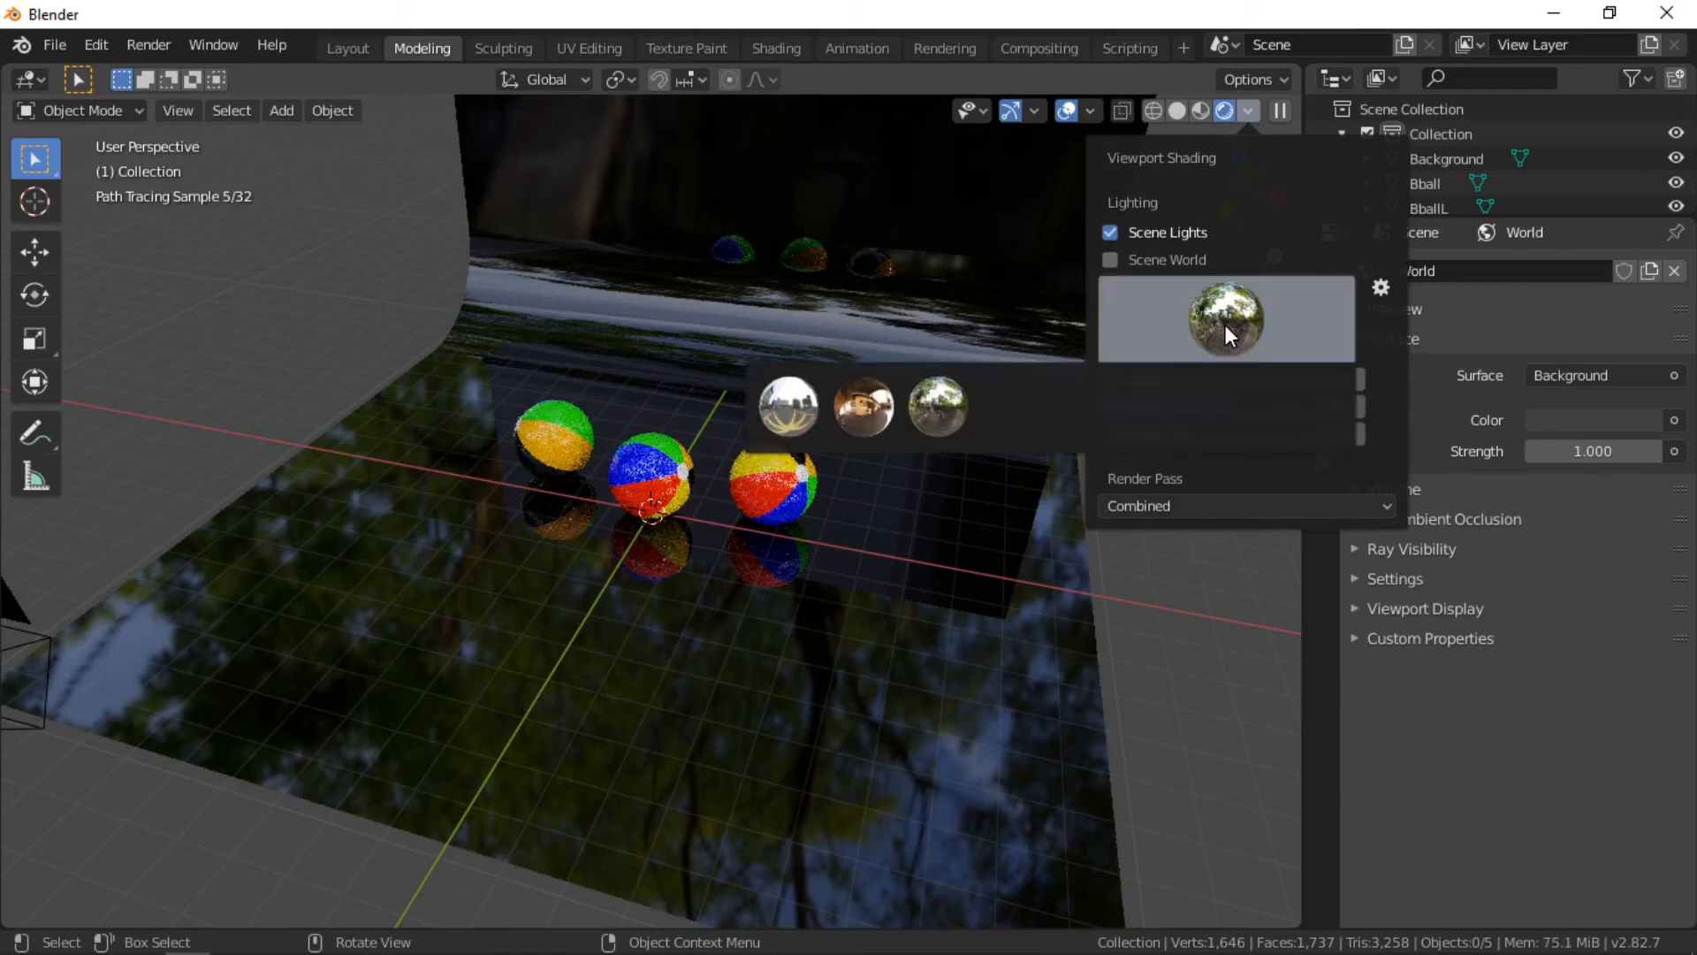
left_click(786, 395)
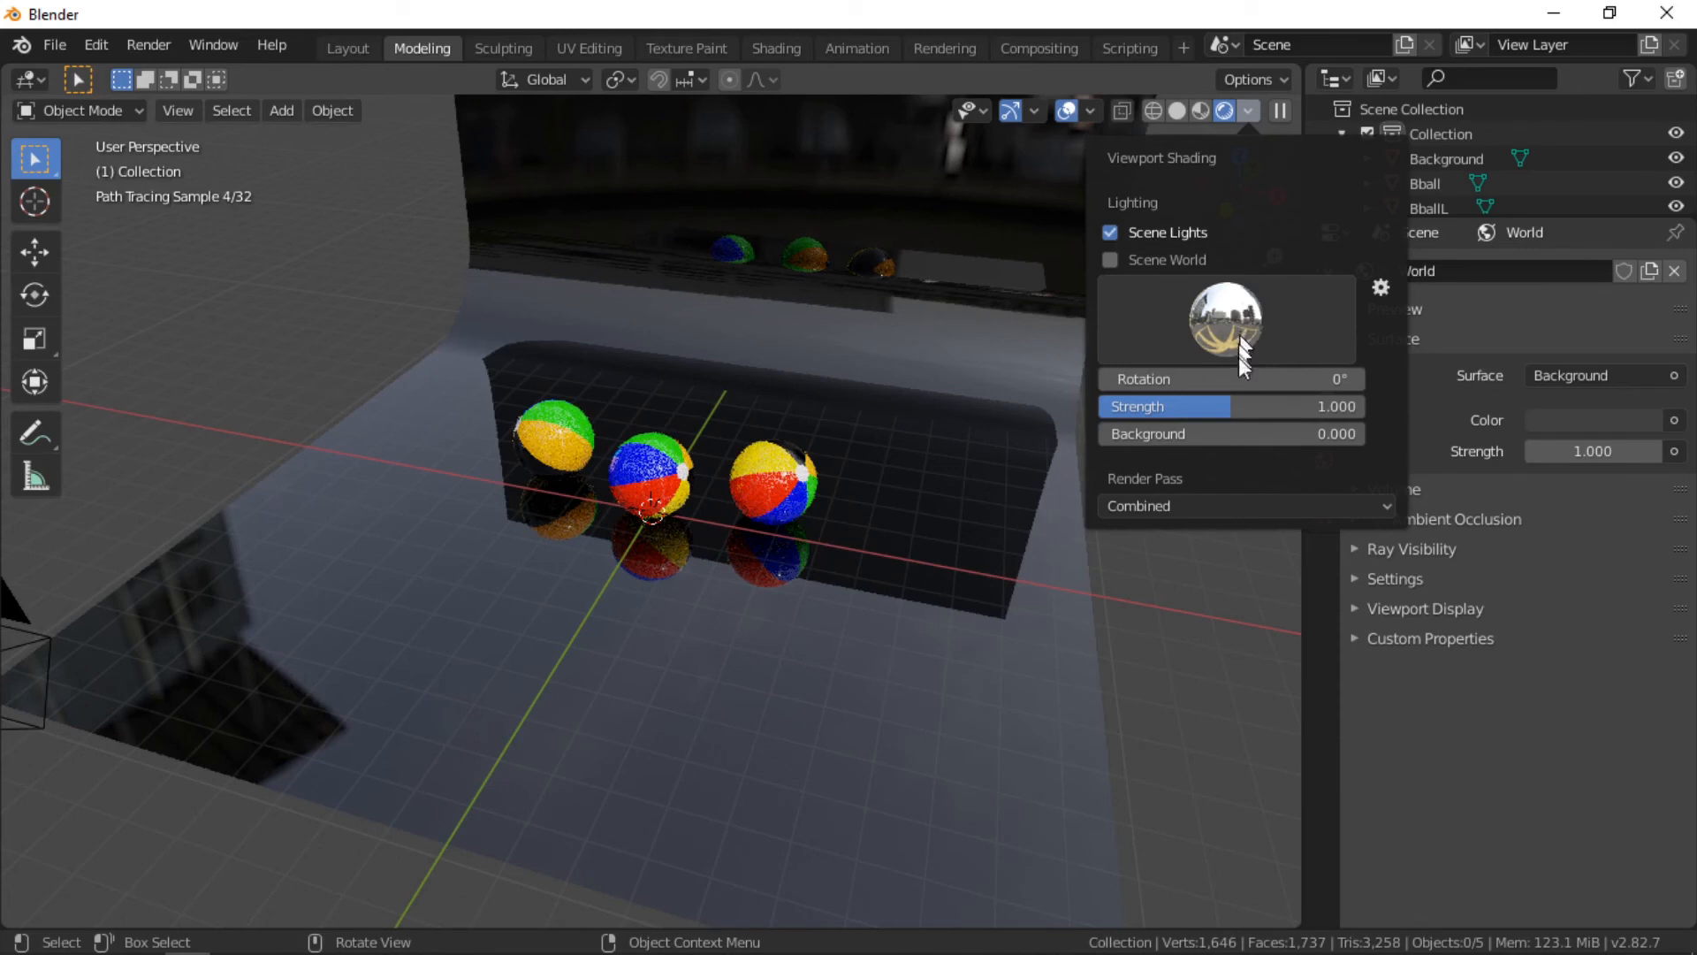
left_click_drag(1237, 378, 1248, 378)
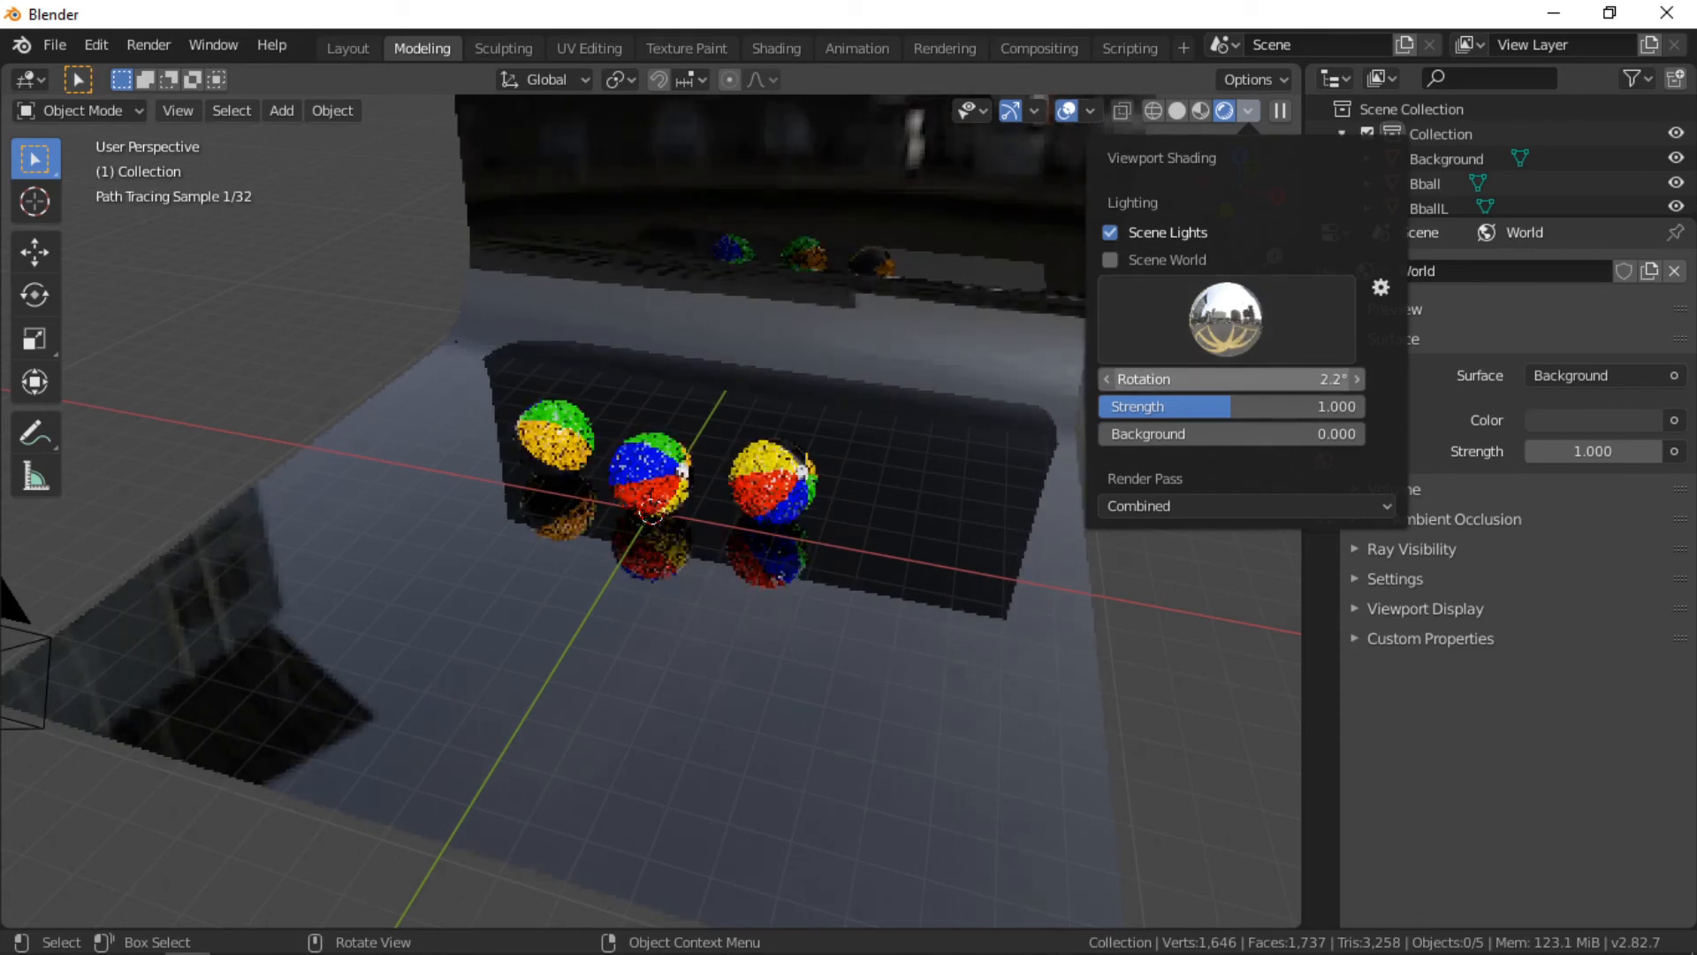
left_click(1216, 322)
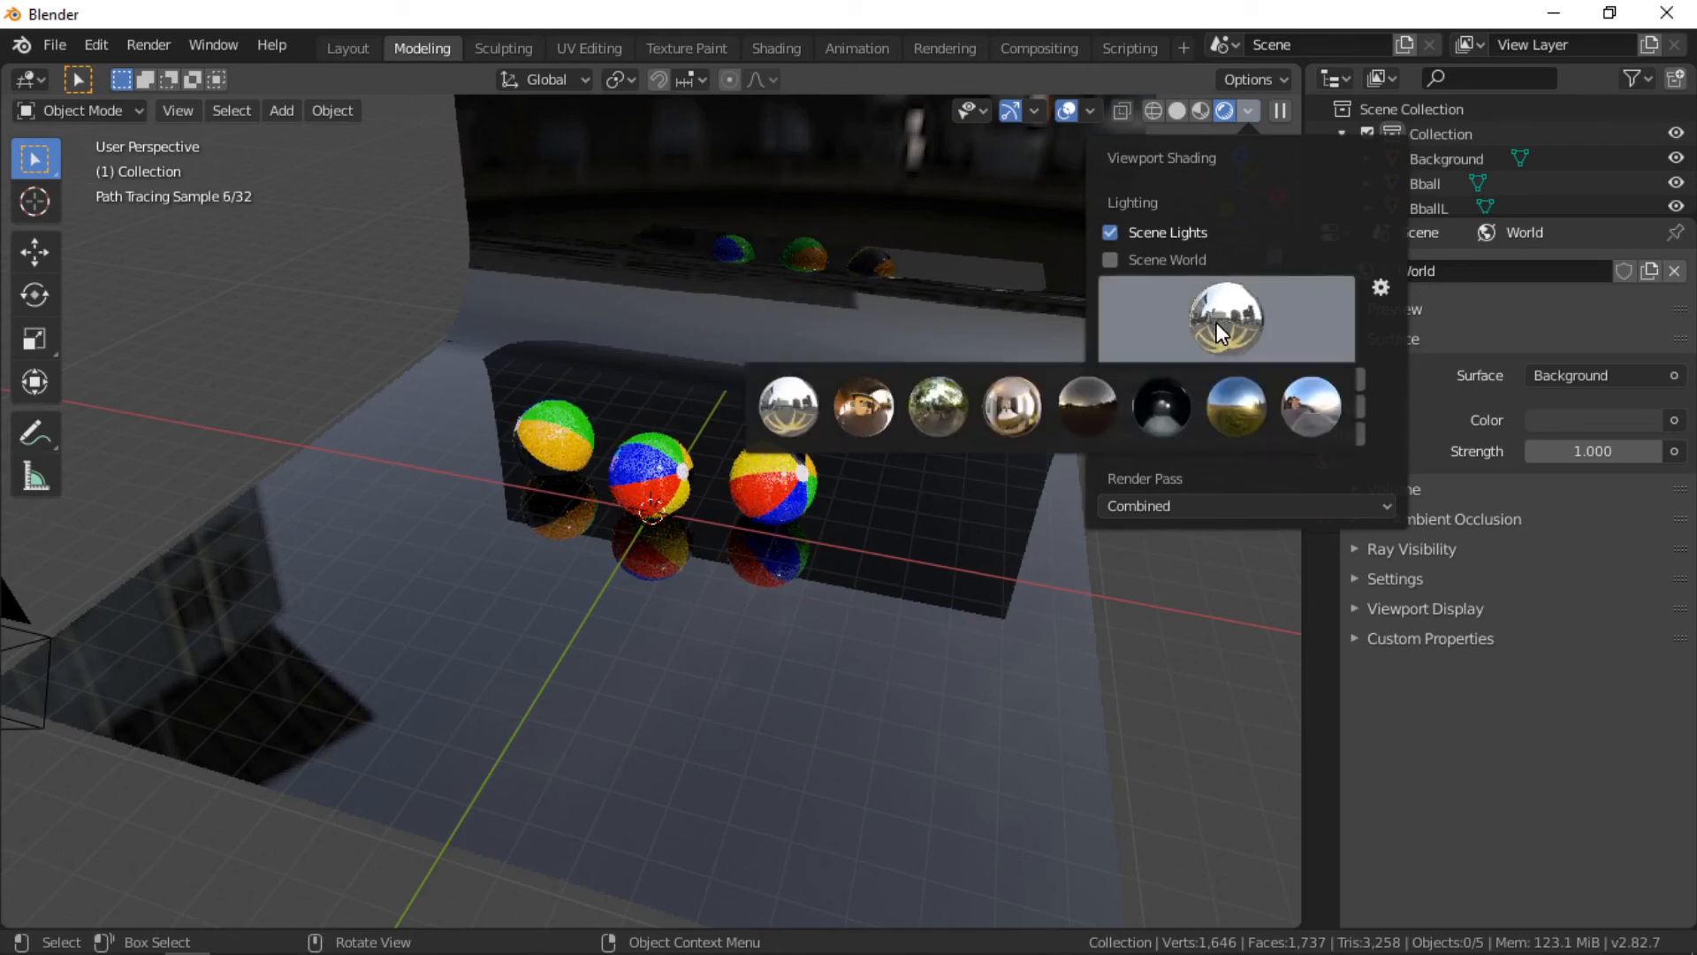
left_click(1217, 322)
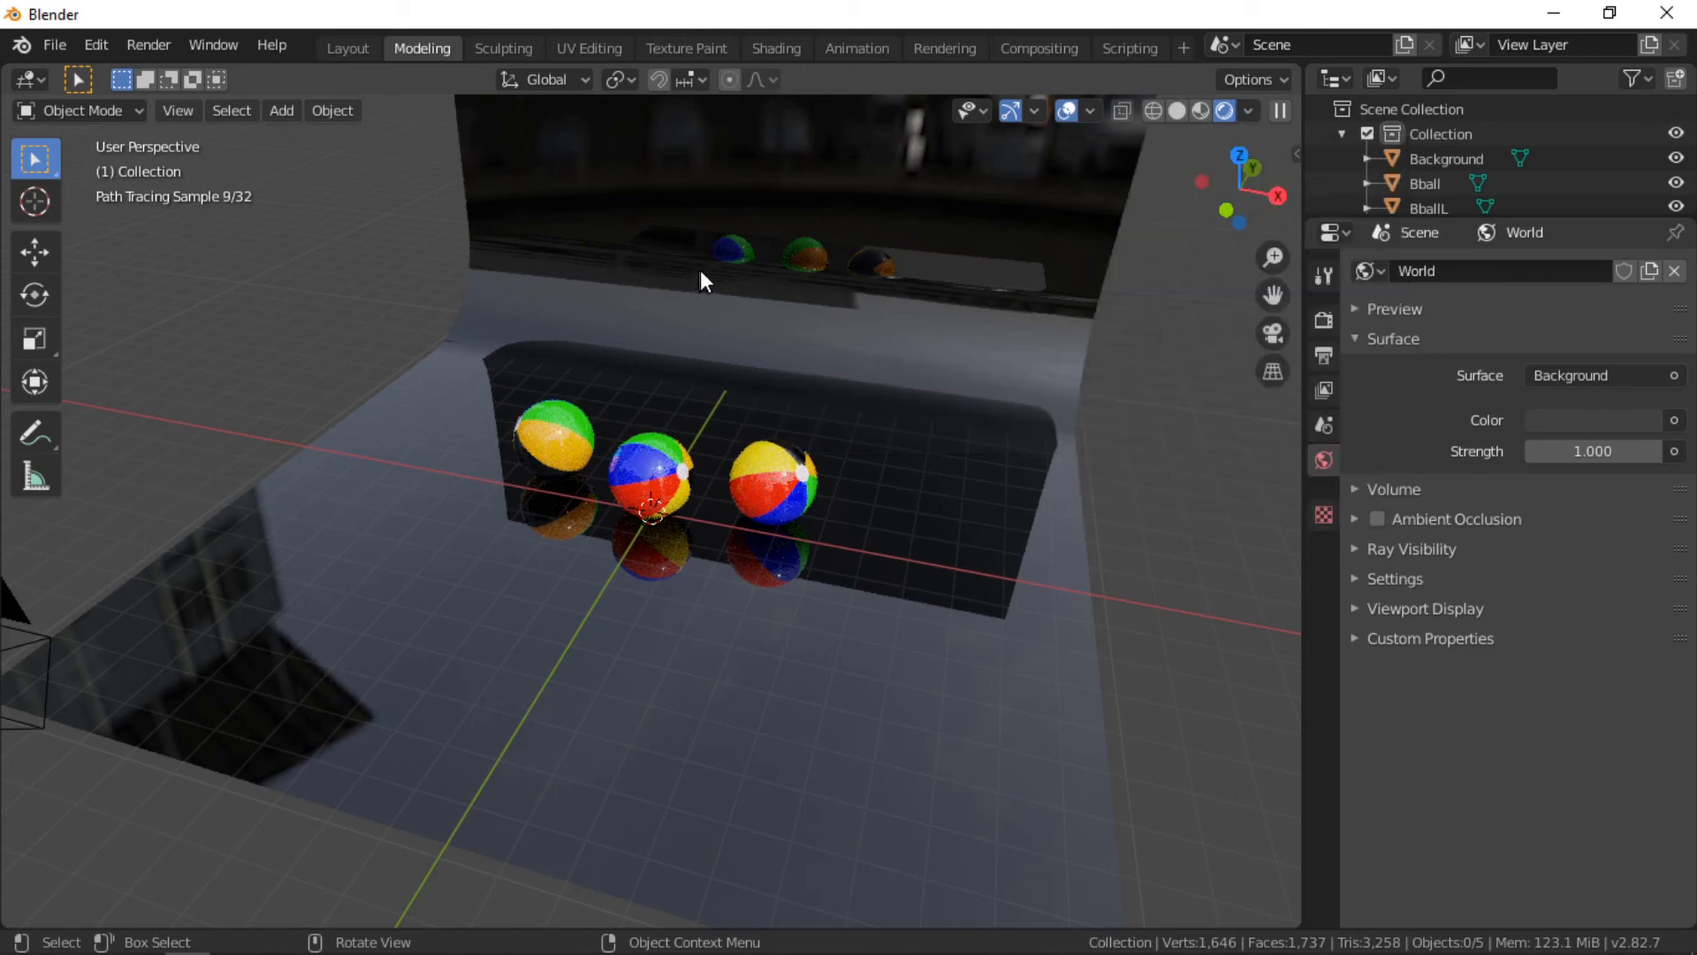
Step: View through the camera and plug an Environment Texture into the world background's Color
key("KP_0")
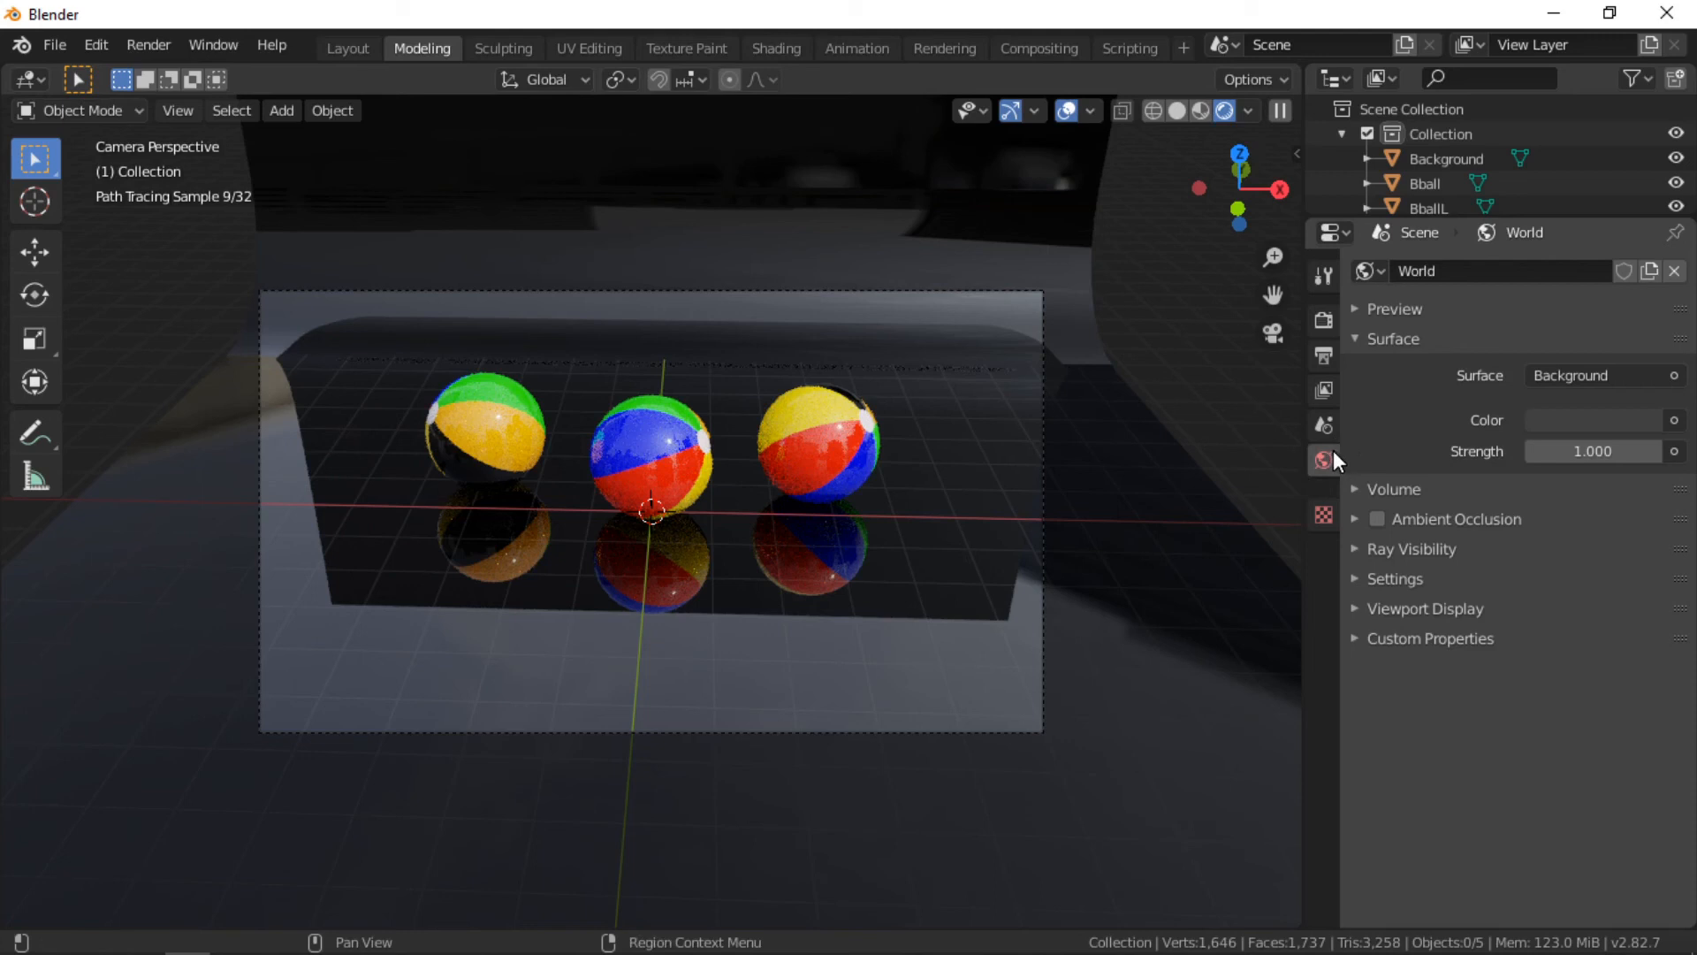
left_click(1674, 423)
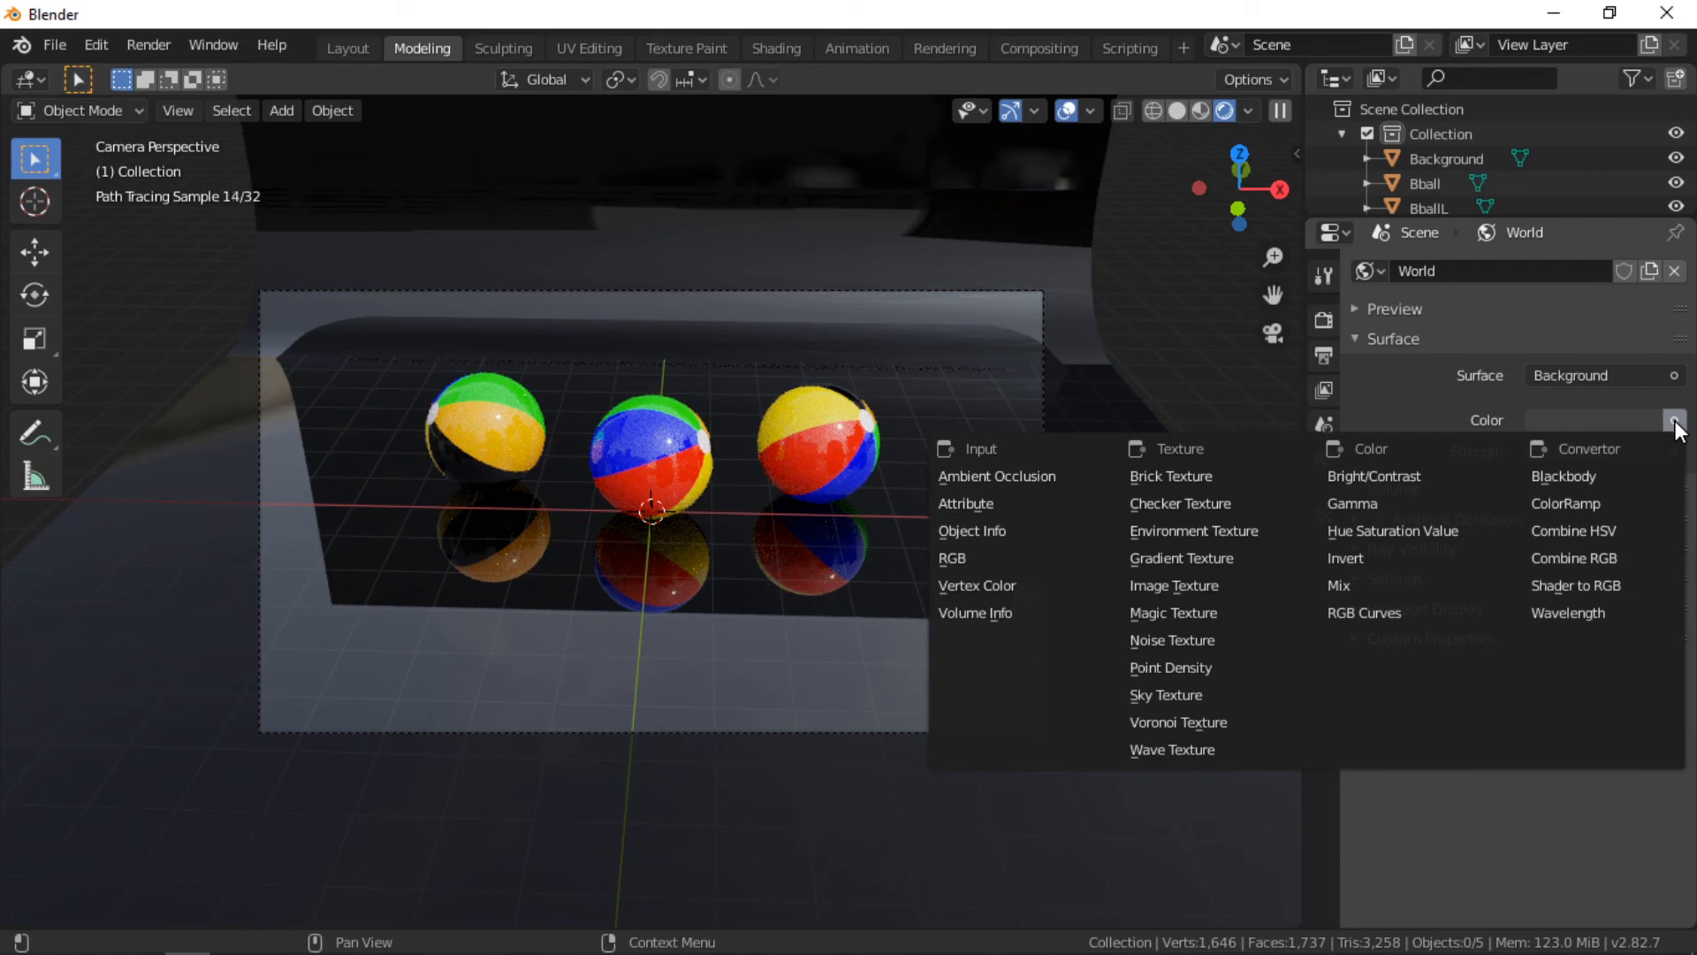
left_click(1206, 532)
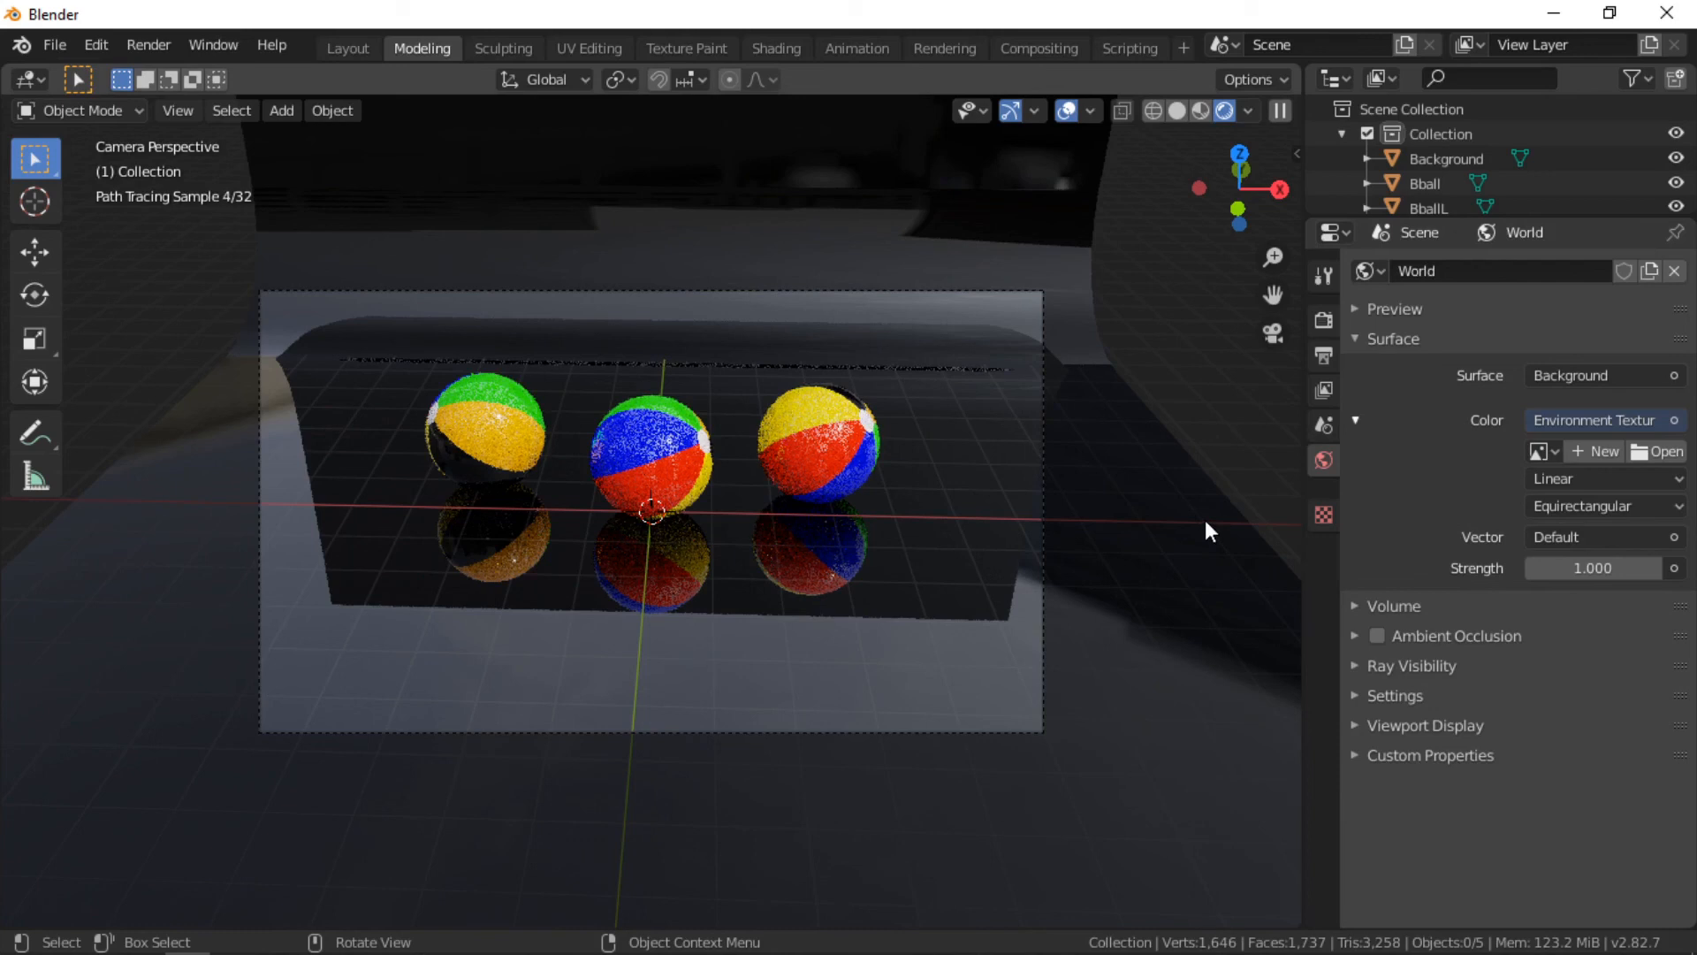
Step: Open forest.exr from Blender 2.82's datafiles\studiolights\world folder as the environment image
left_click(1637, 452)
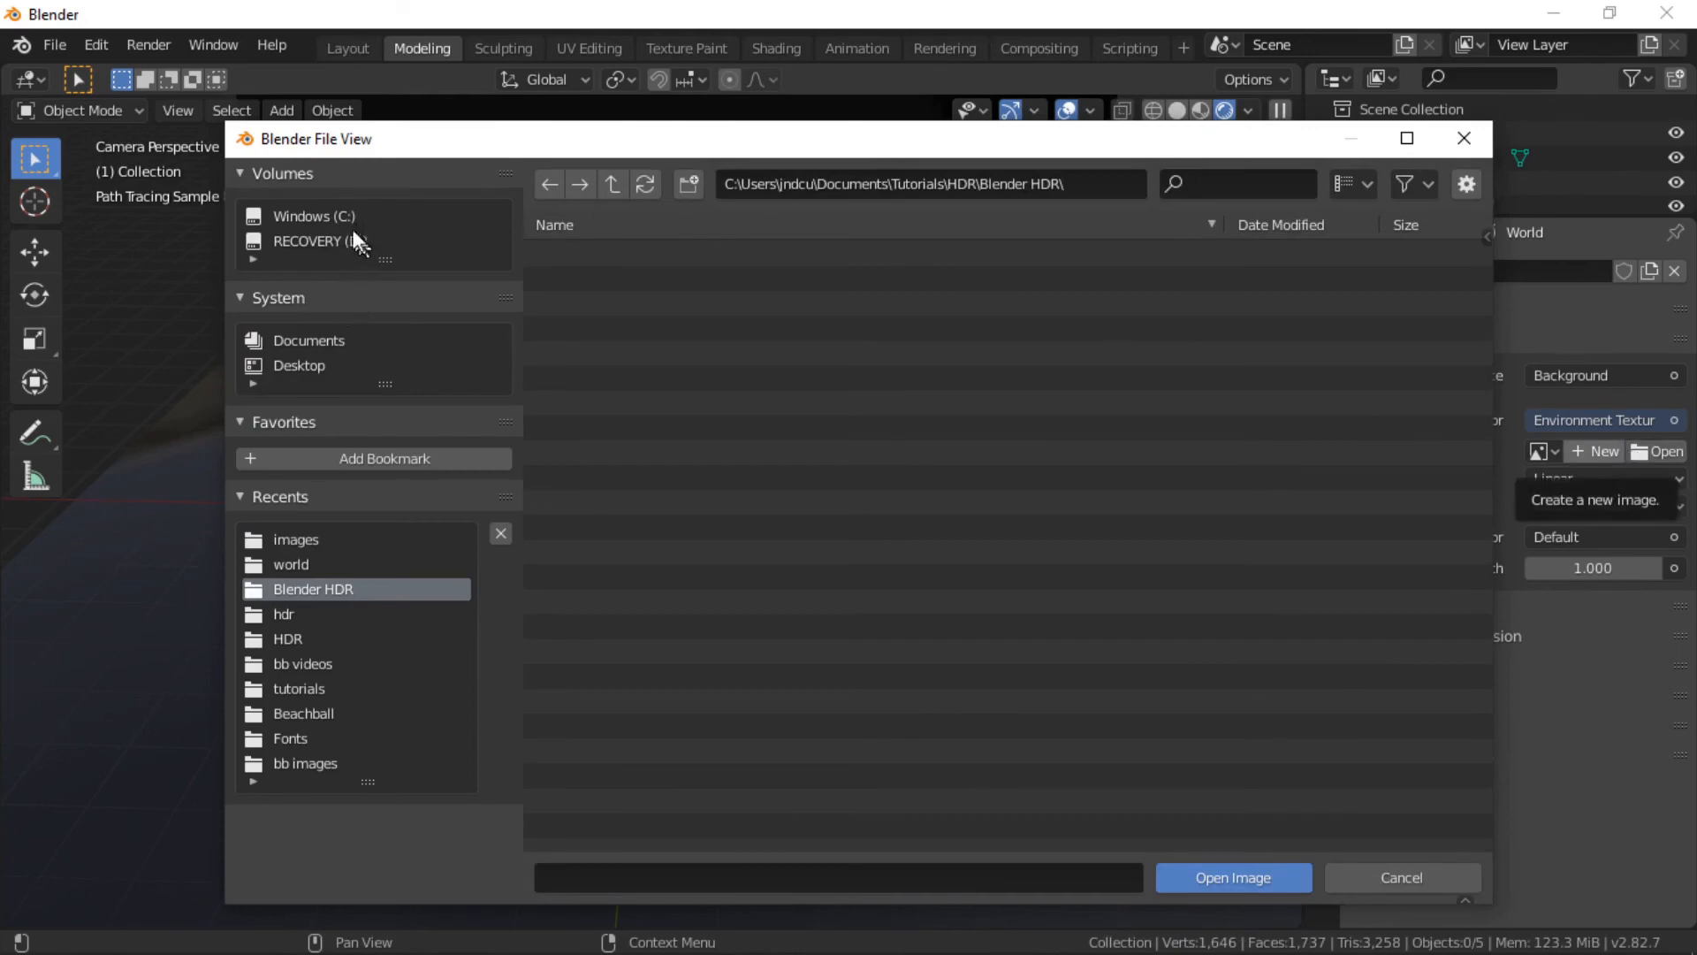
left_click(341, 217)
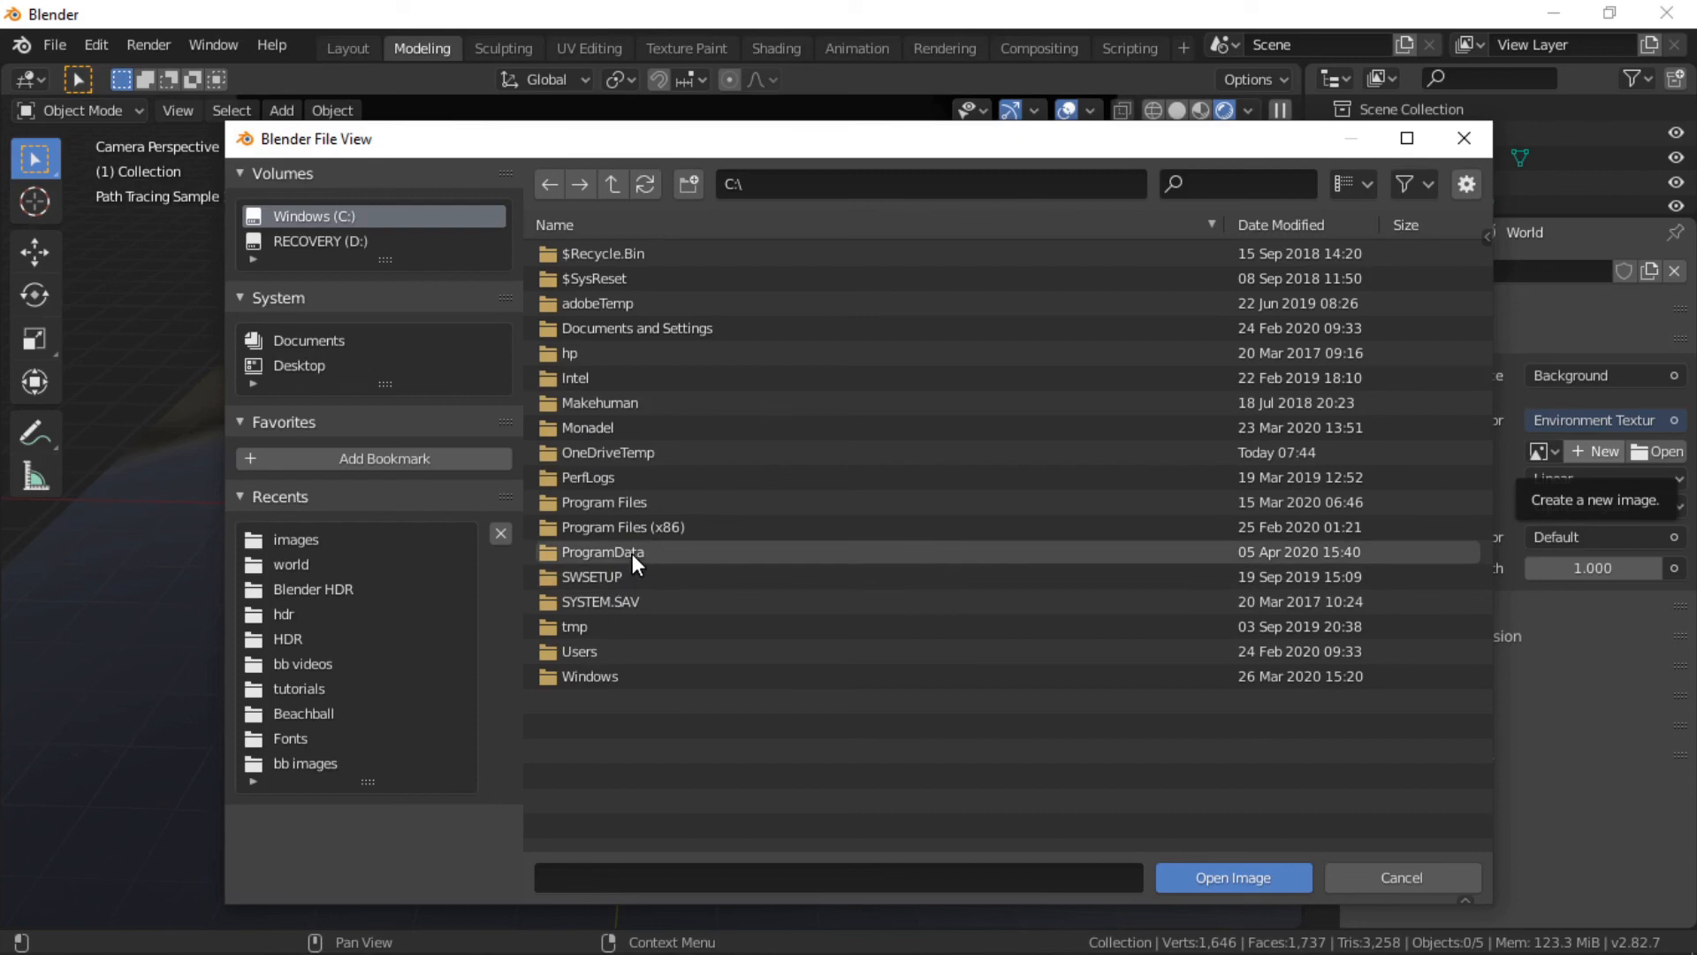
left_click(623, 501)
double_click(623, 501)
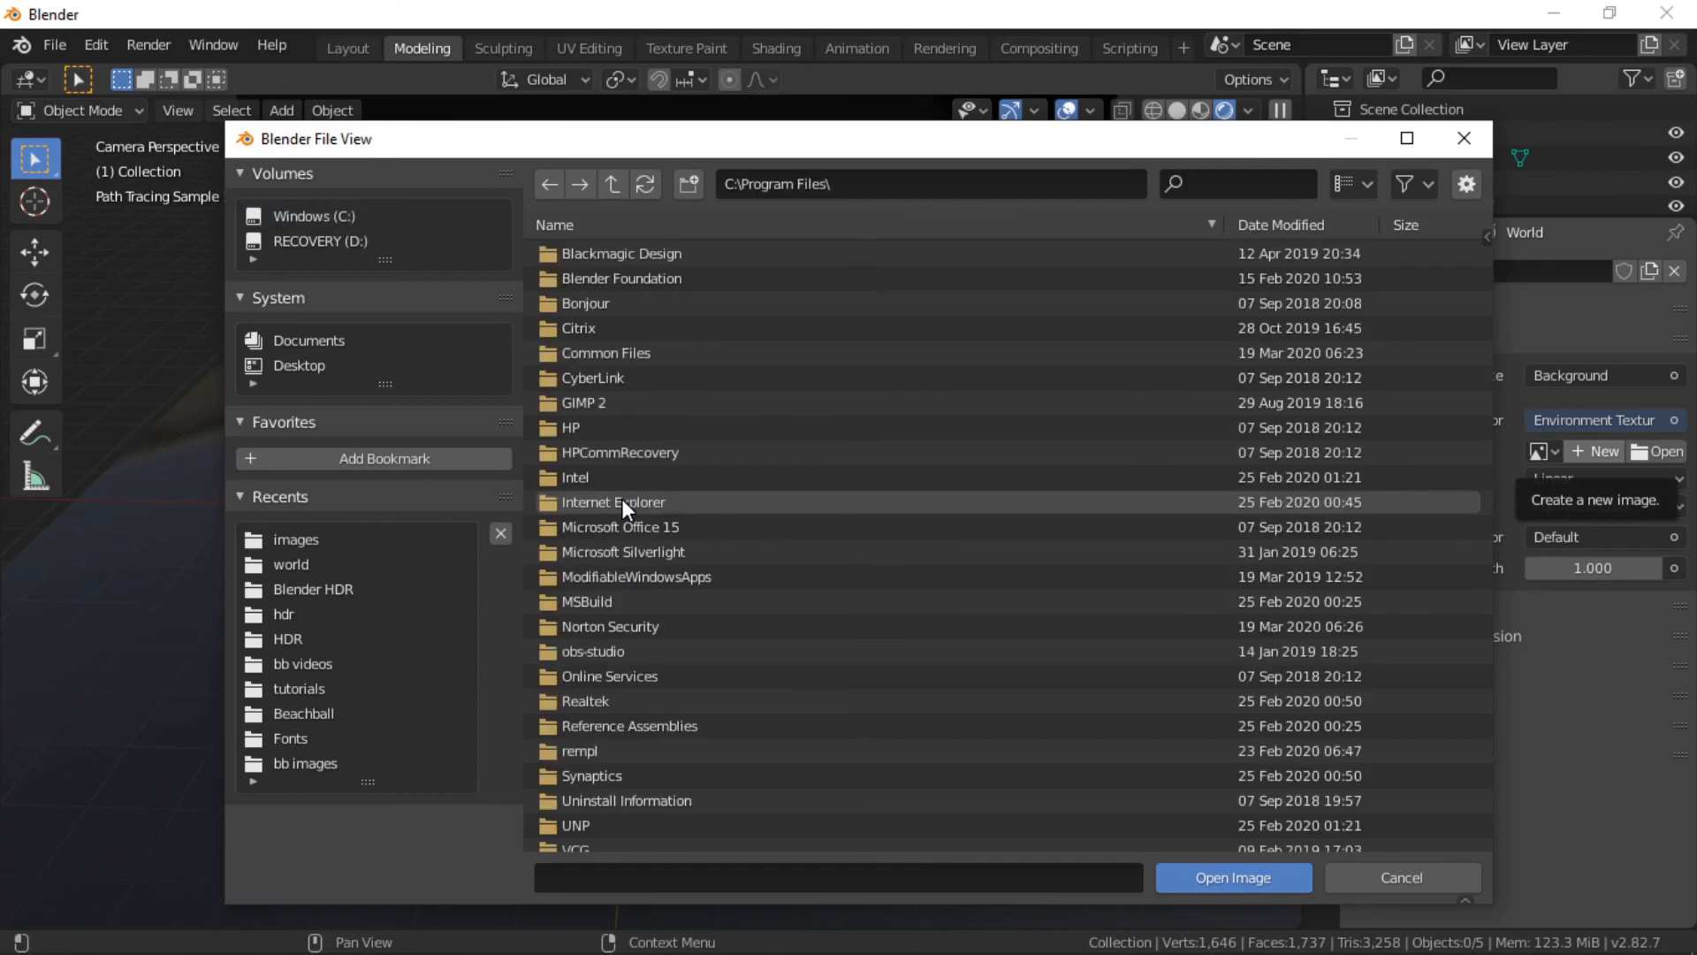
left_click(644, 275)
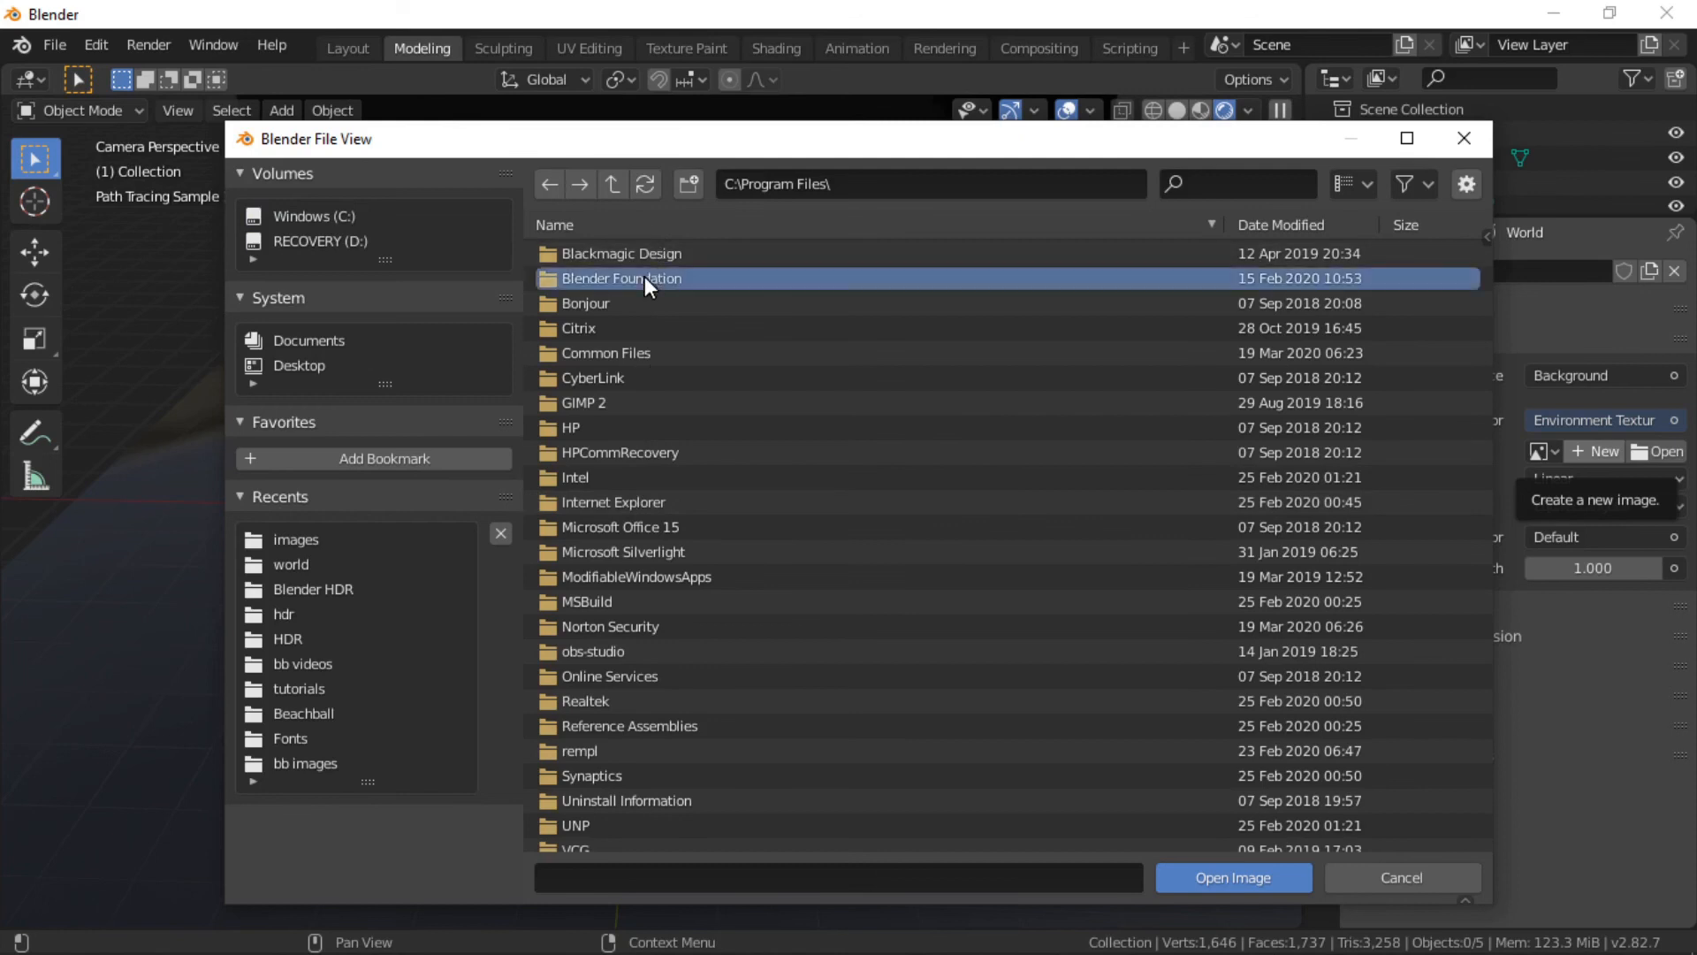
double_click(644, 276)
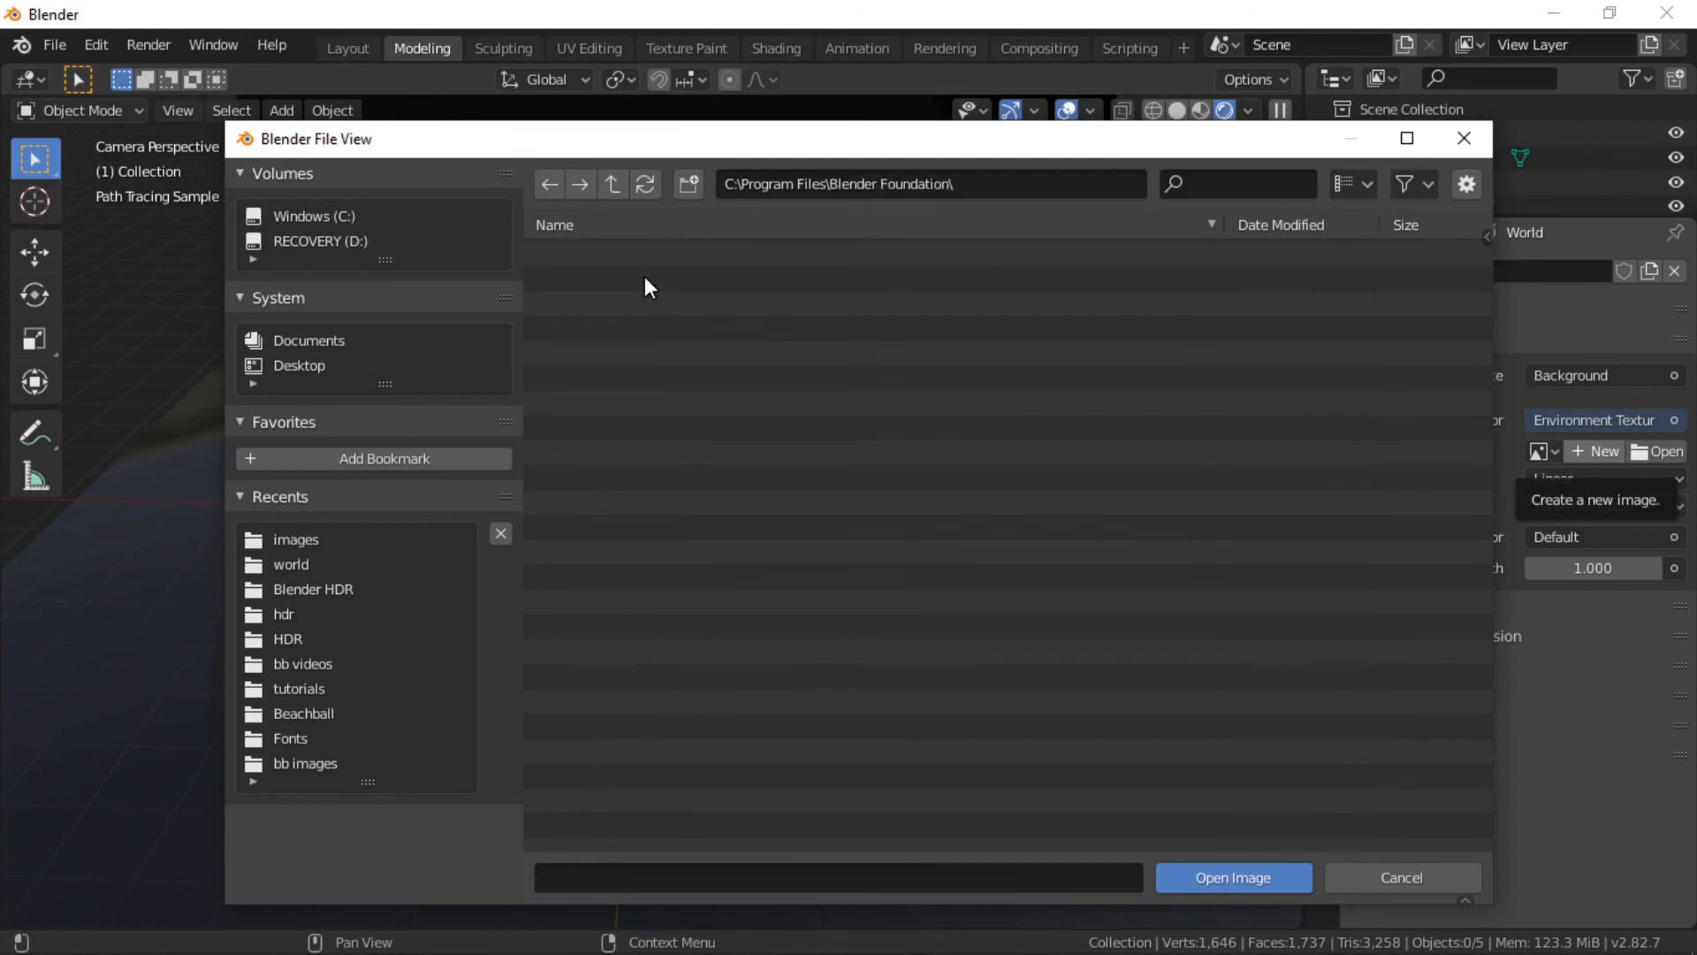
double_click(621, 301)
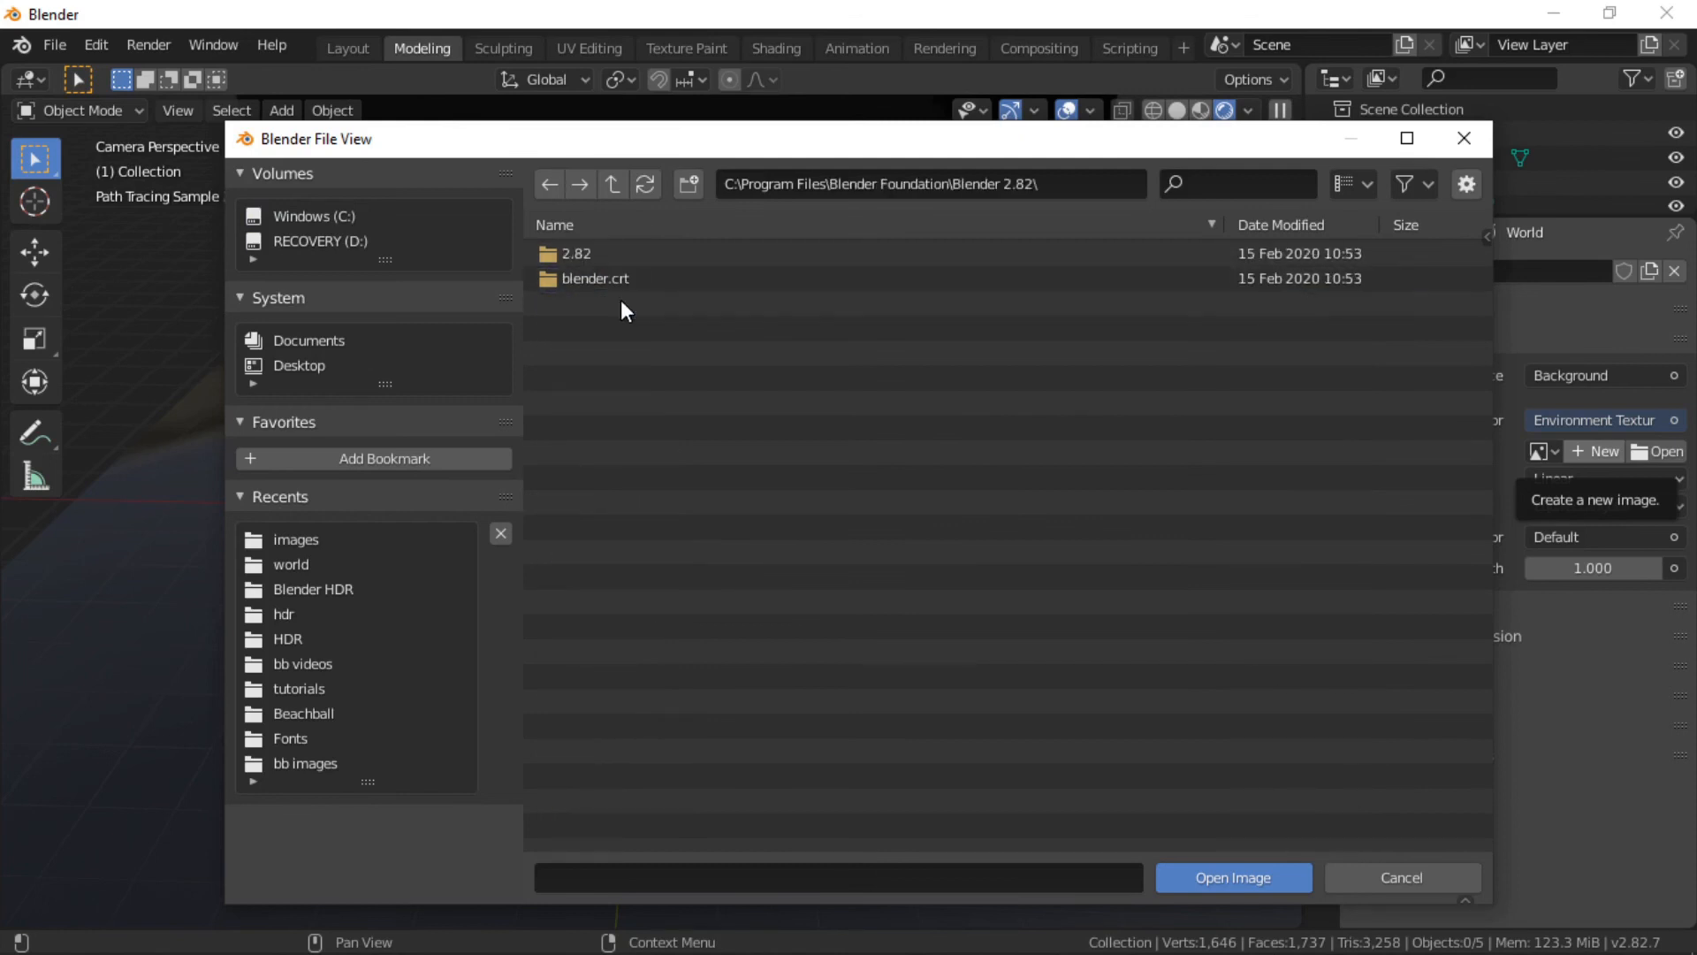
double_click(550, 252)
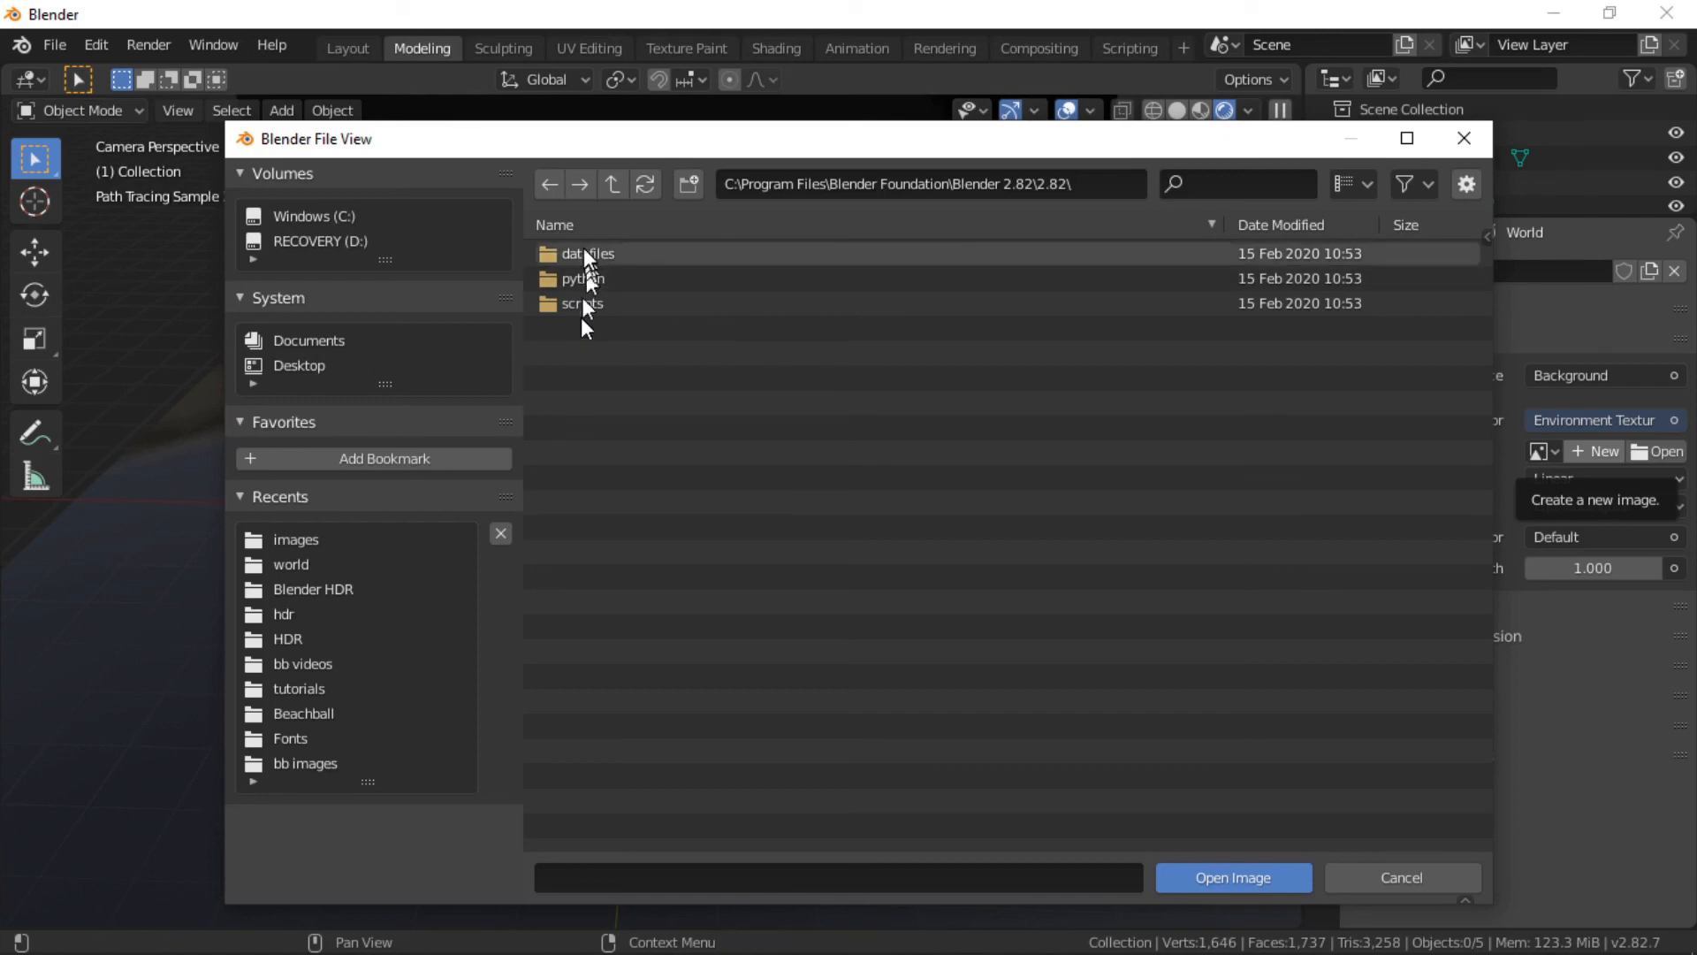
double_click(583, 253)
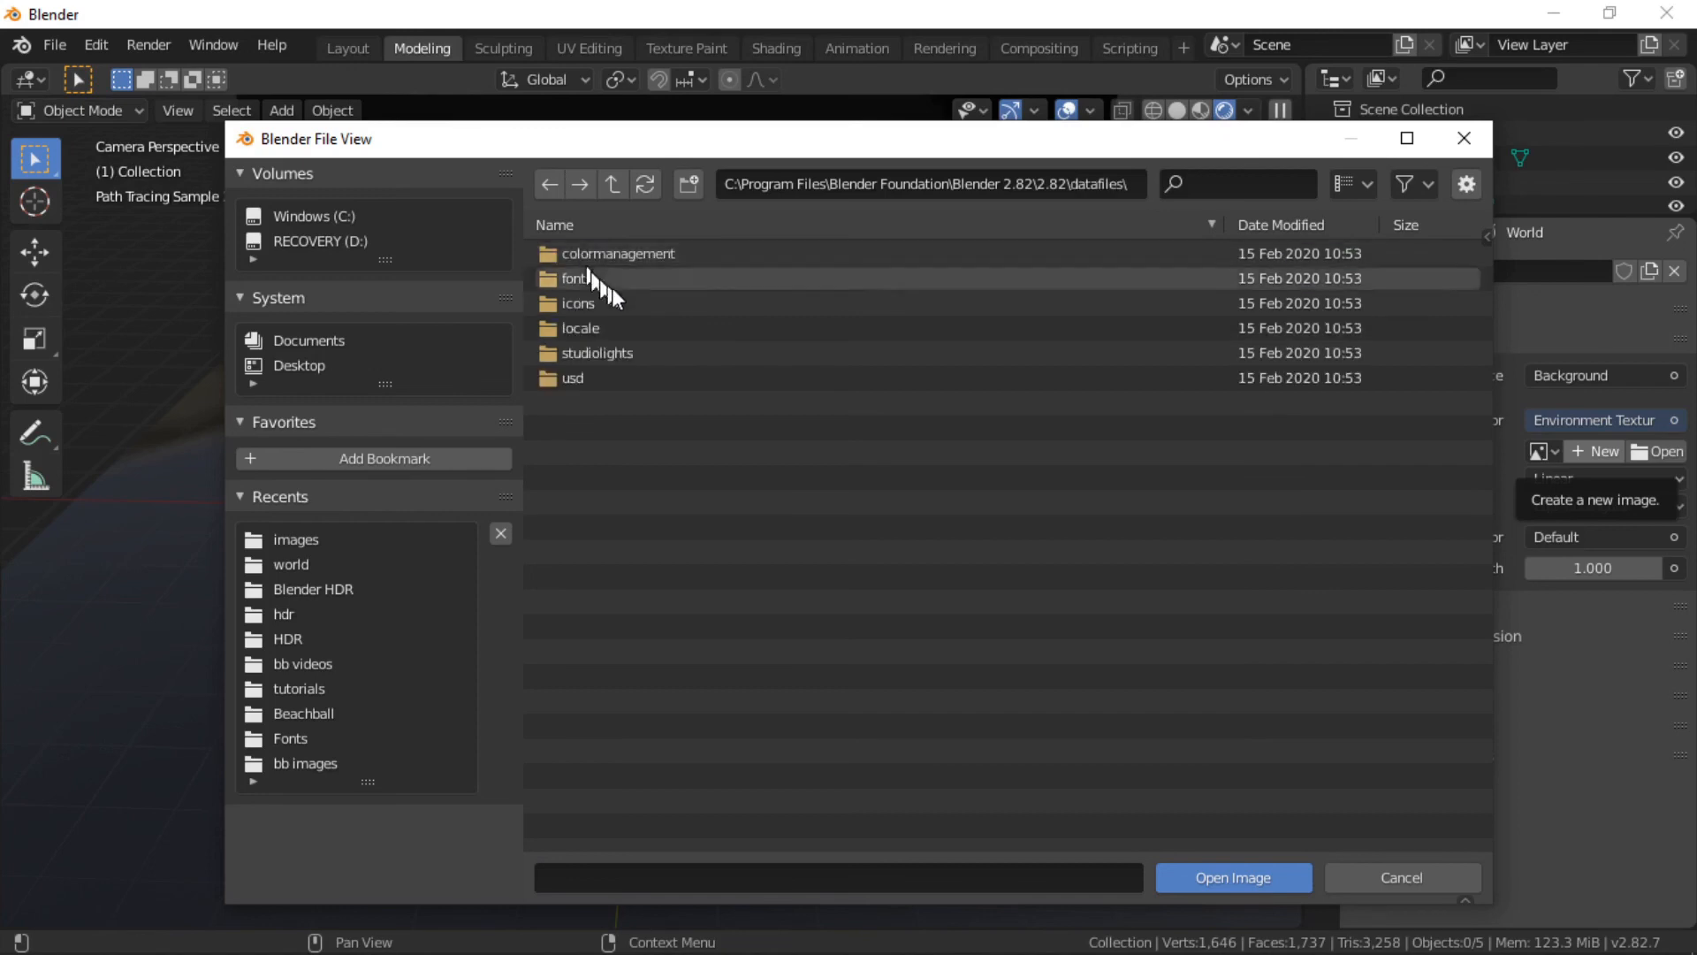
double_click(557, 353)
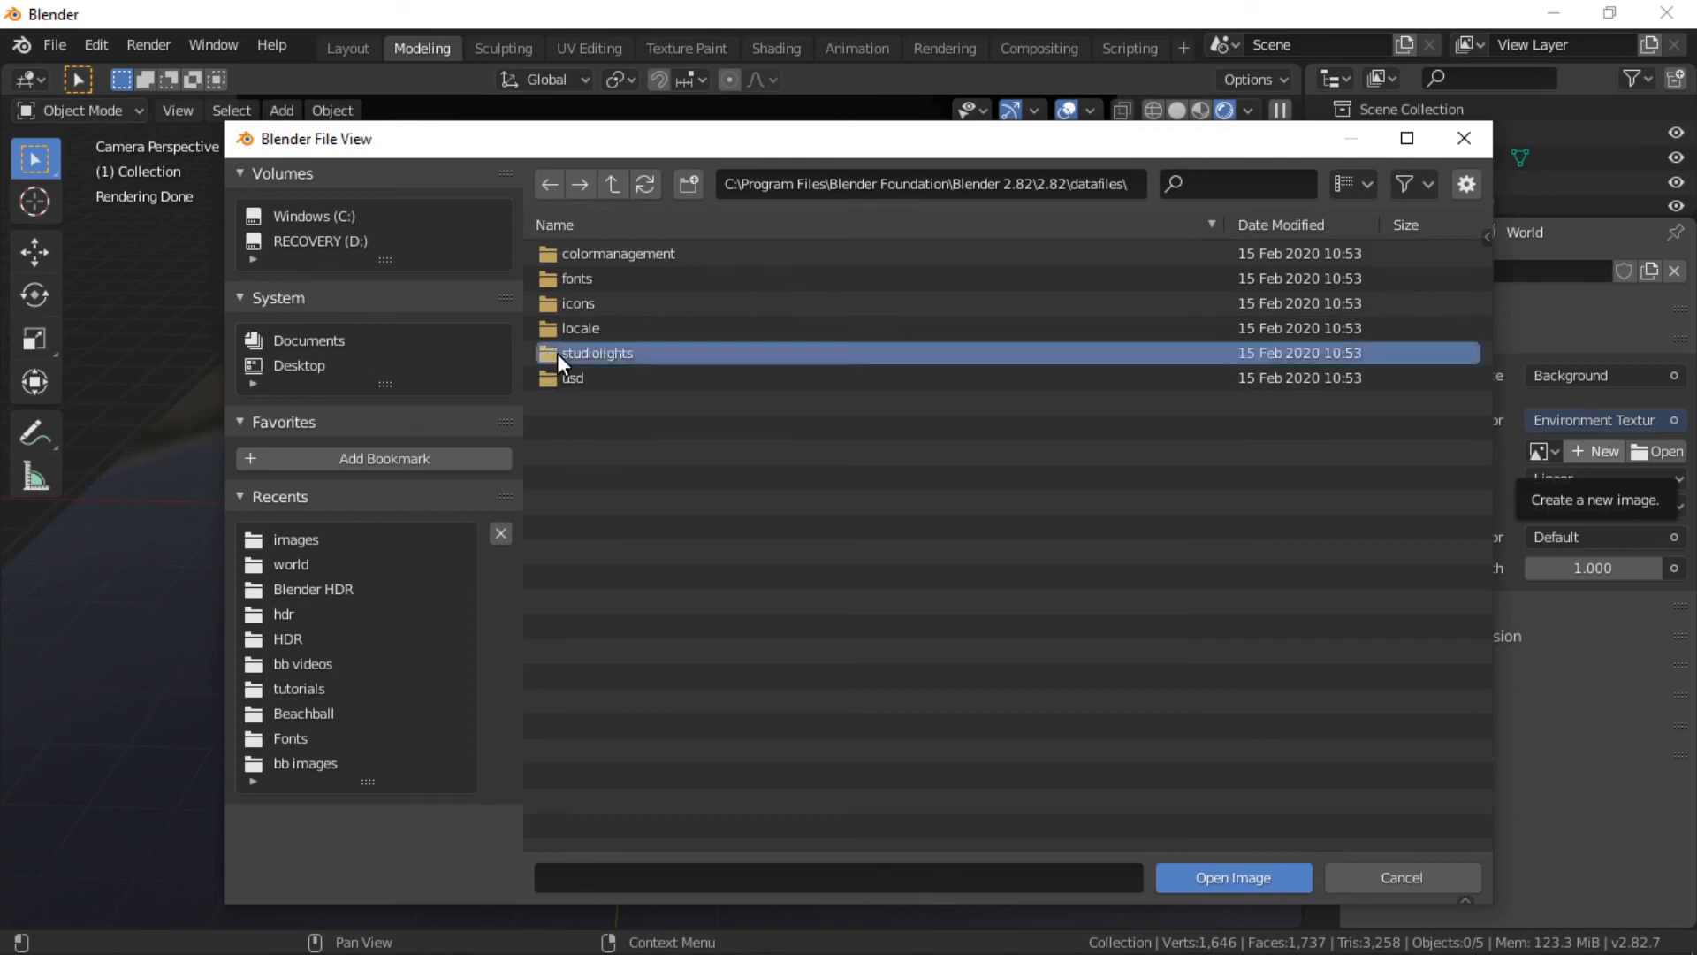
left_click(576, 311)
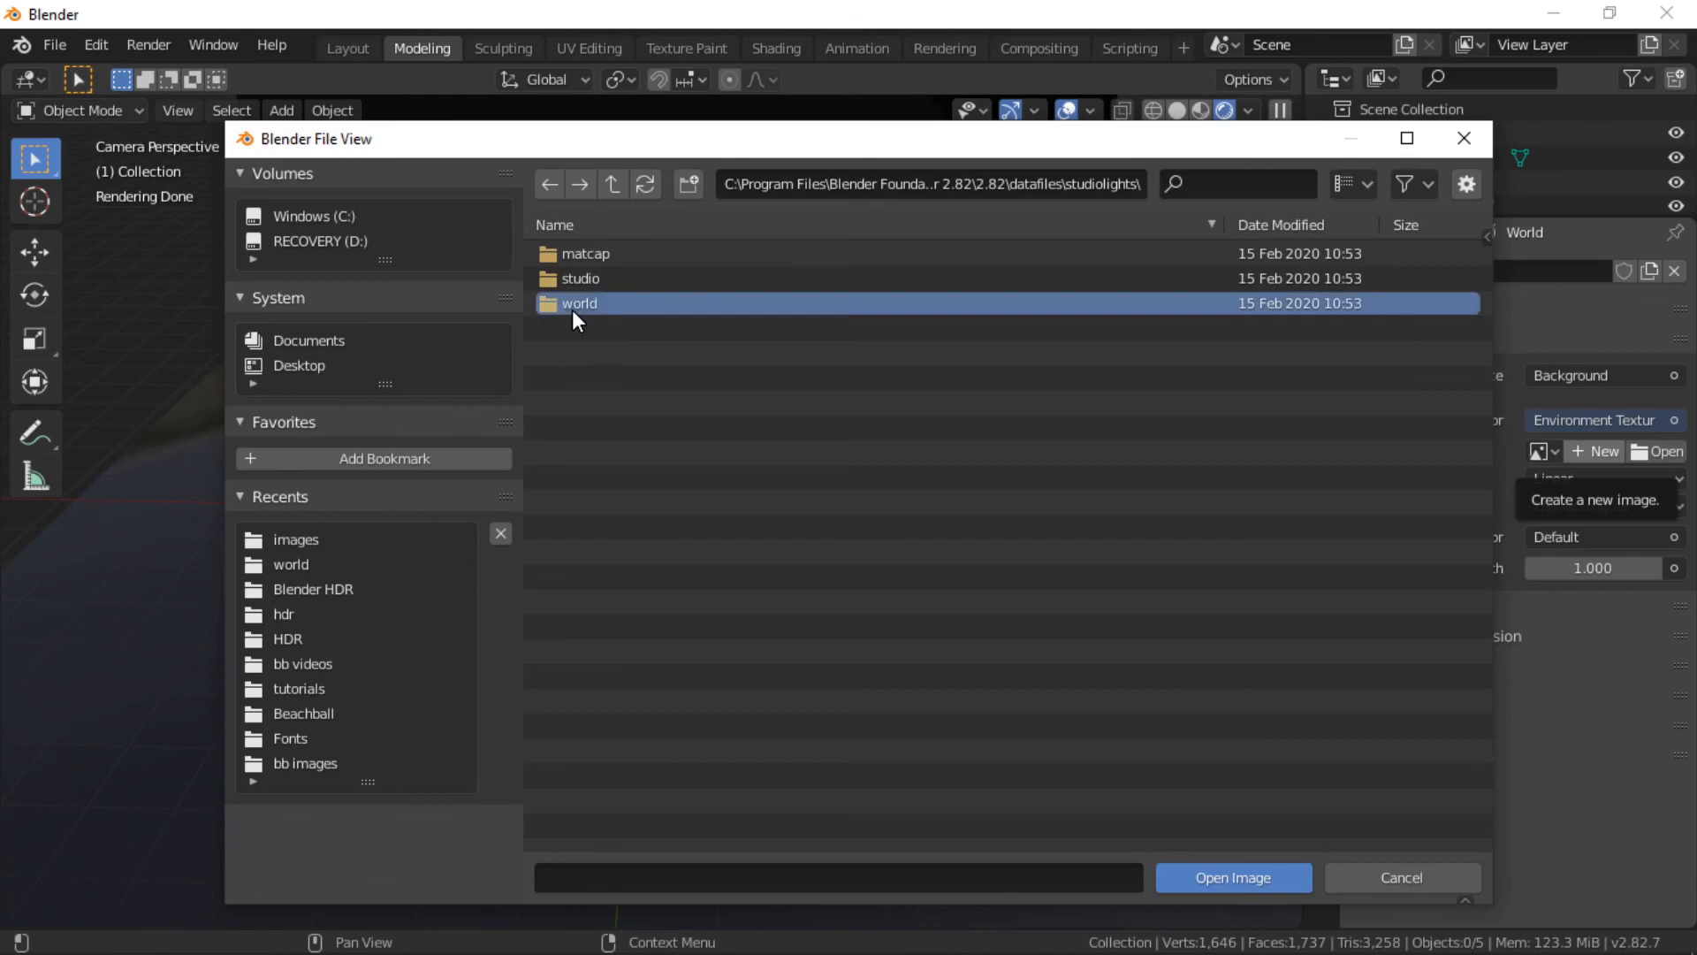
double_click(571, 305)
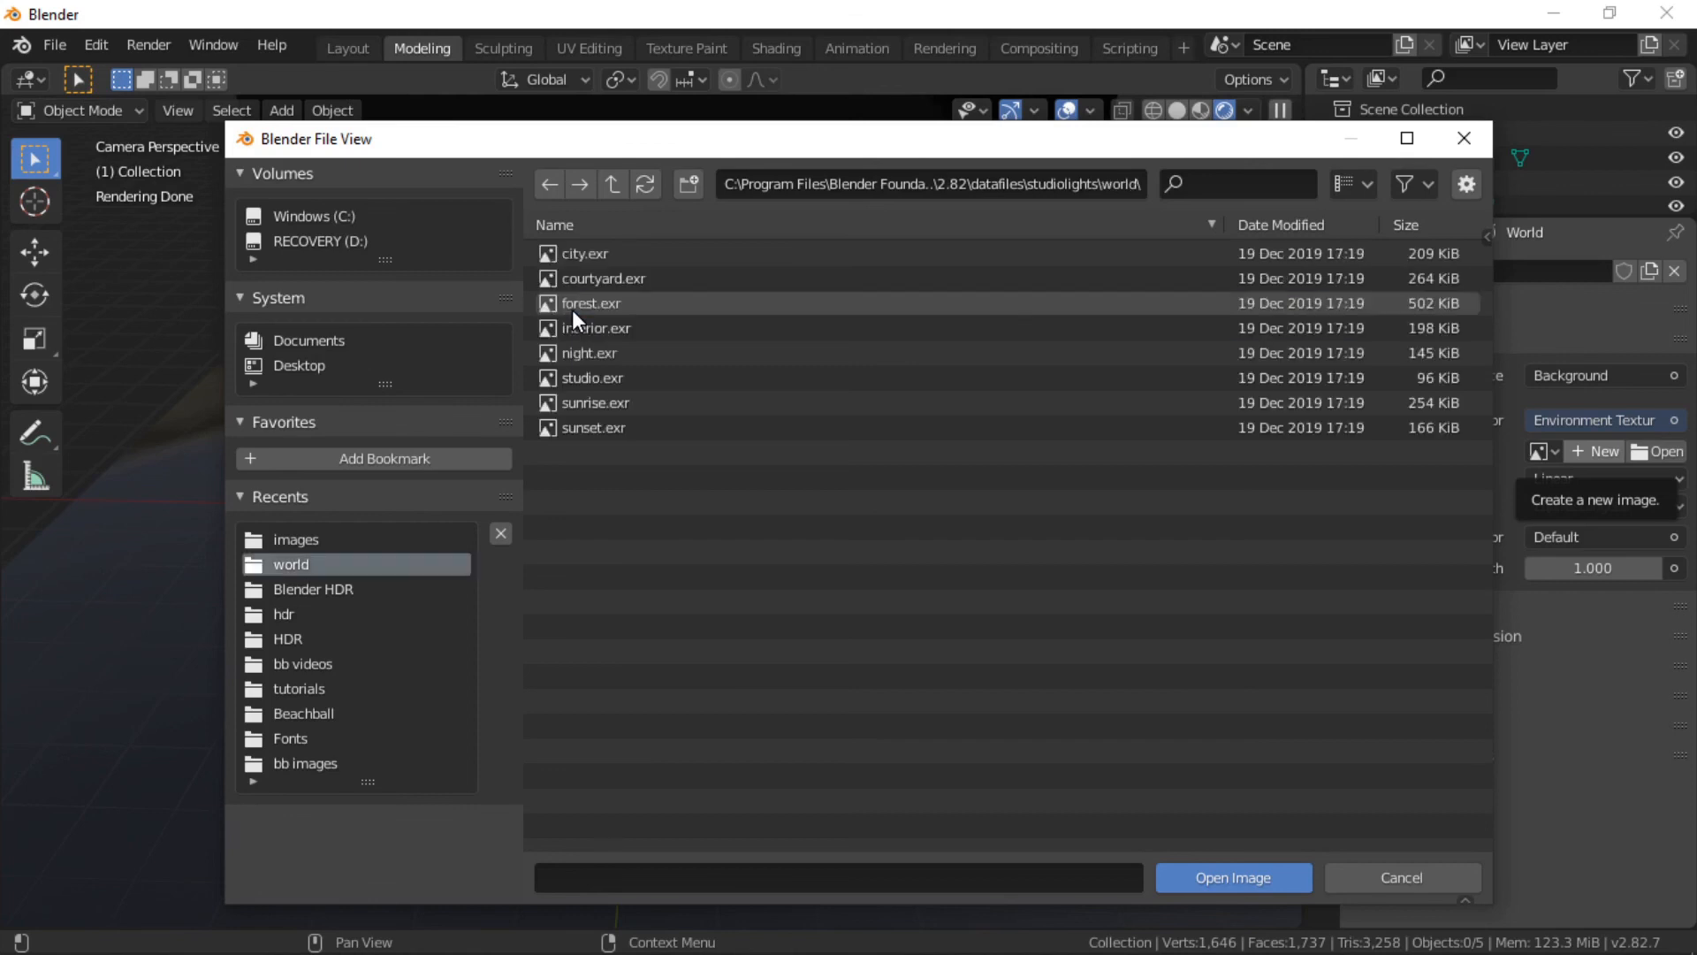
left_click(586, 252)
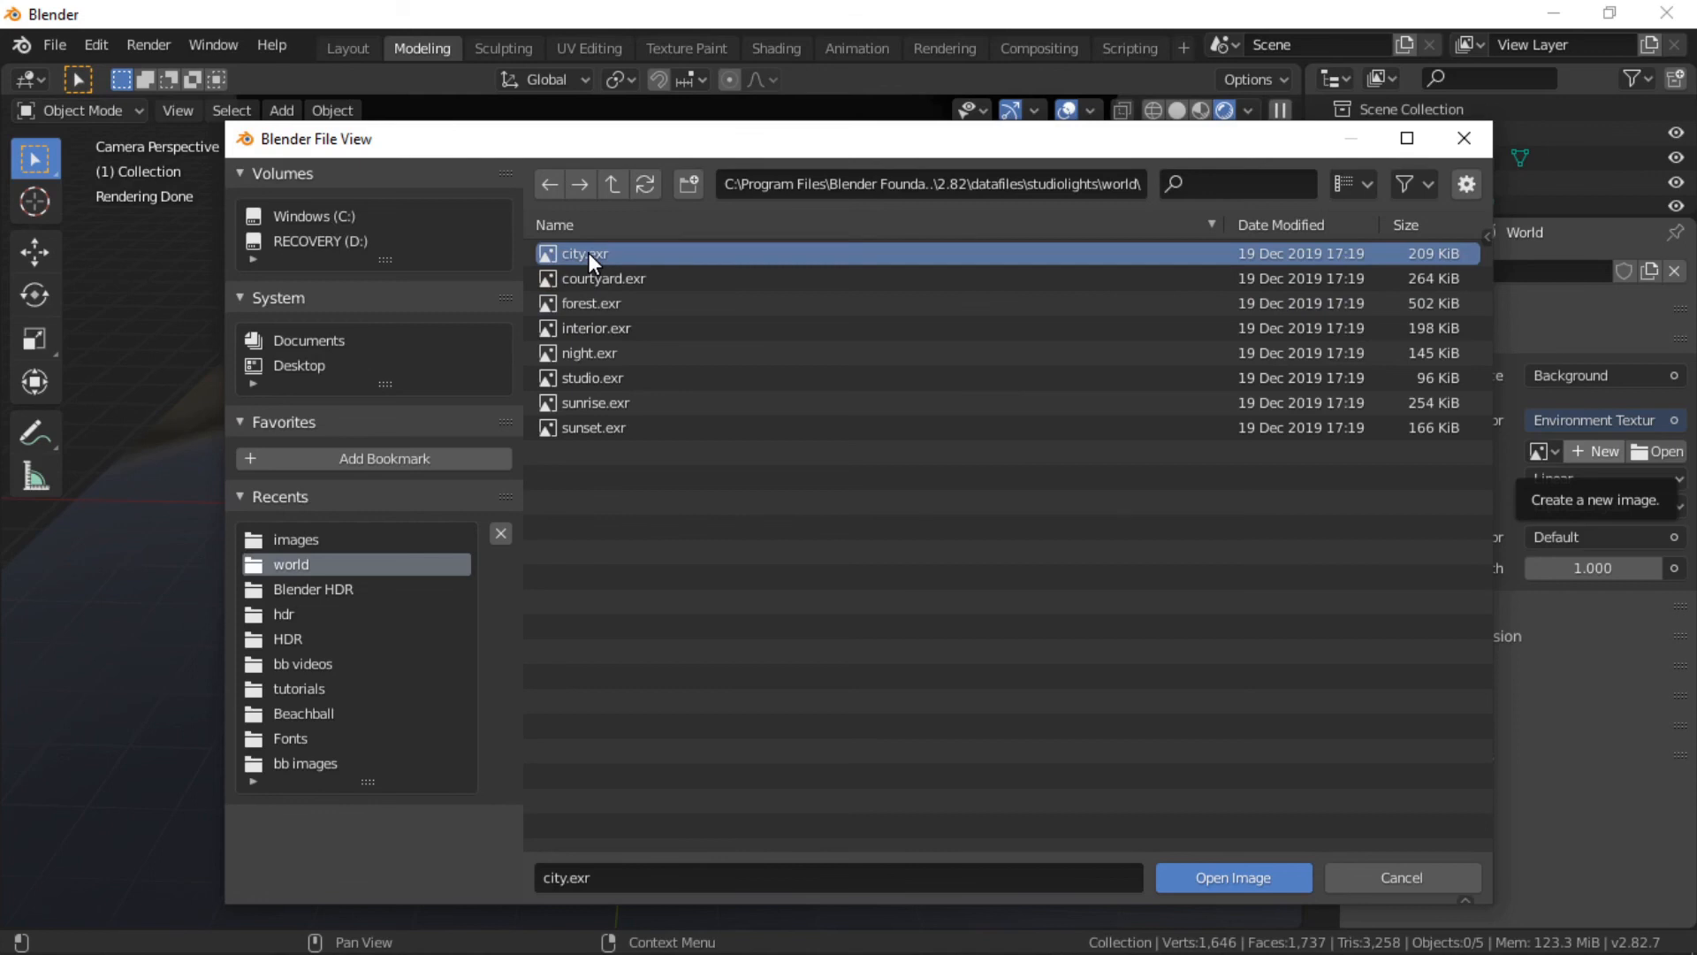
left_click(587, 304)
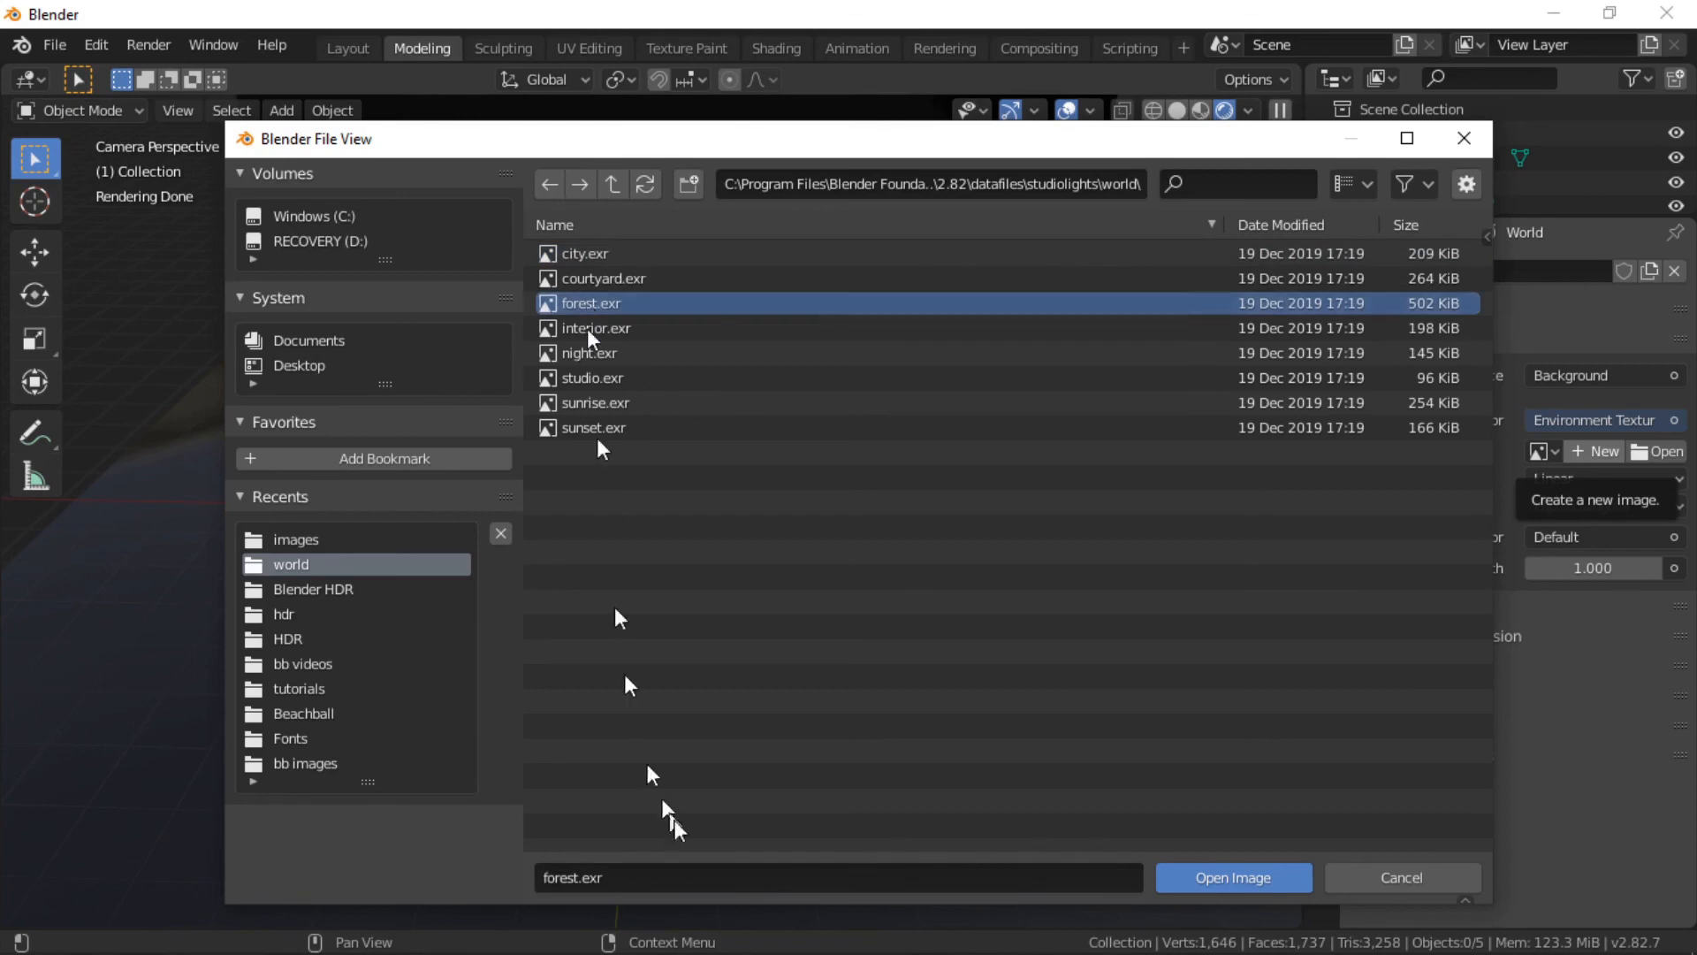
left_click(1207, 883)
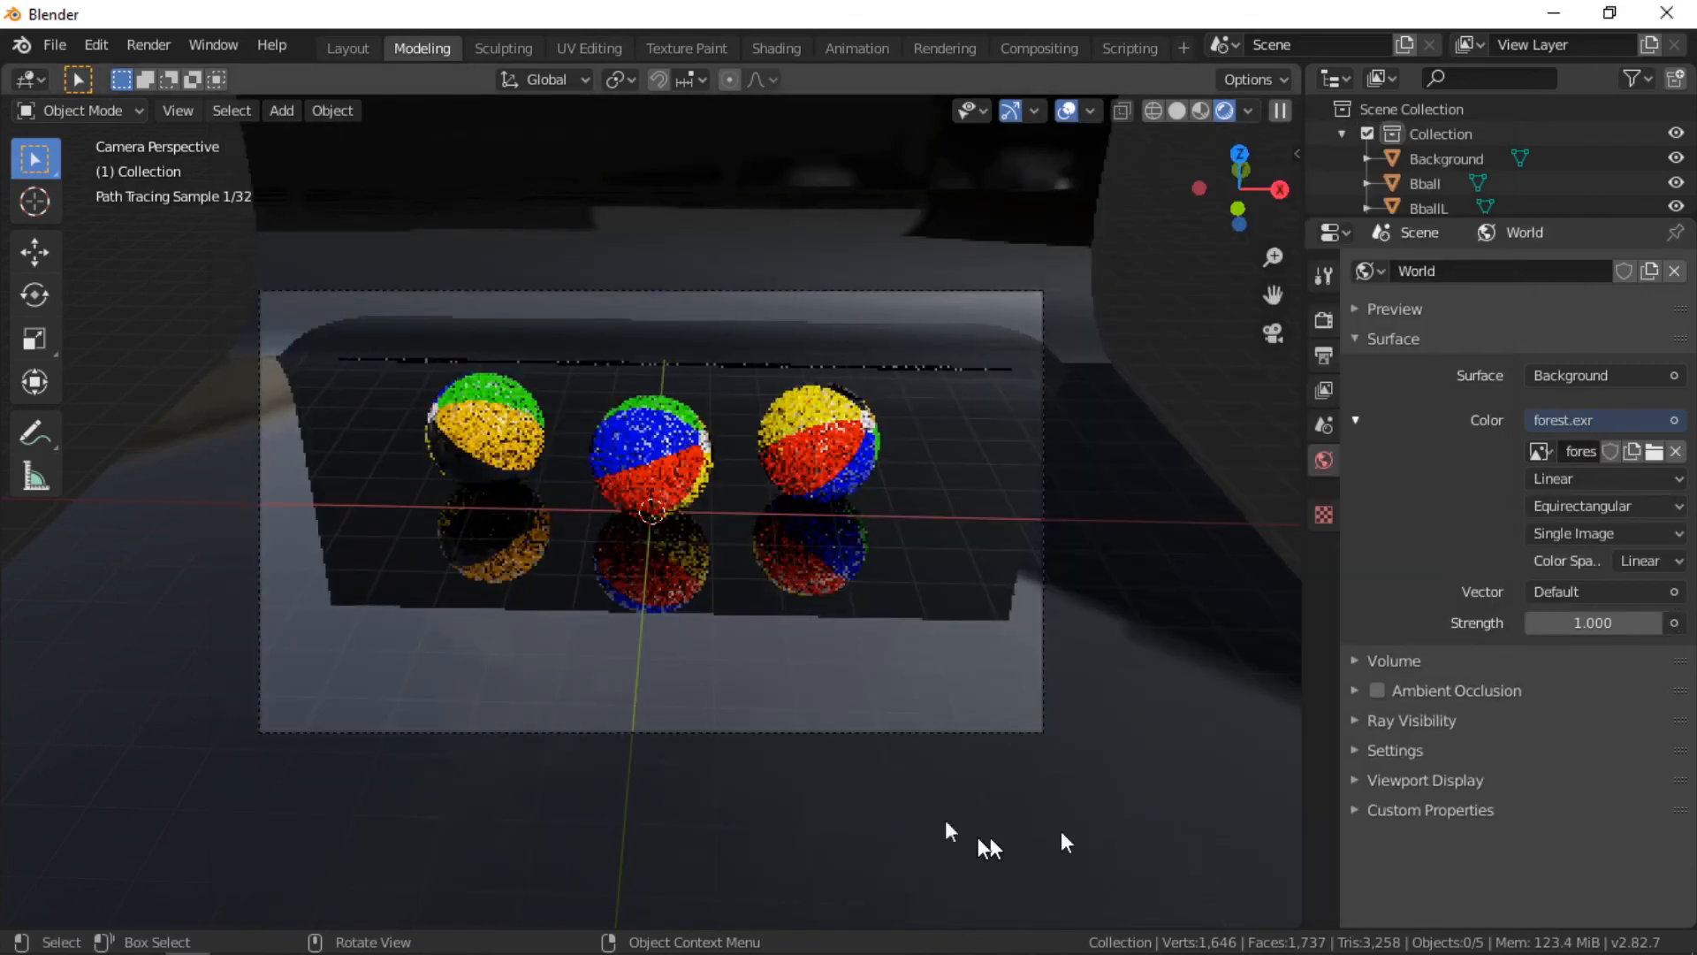